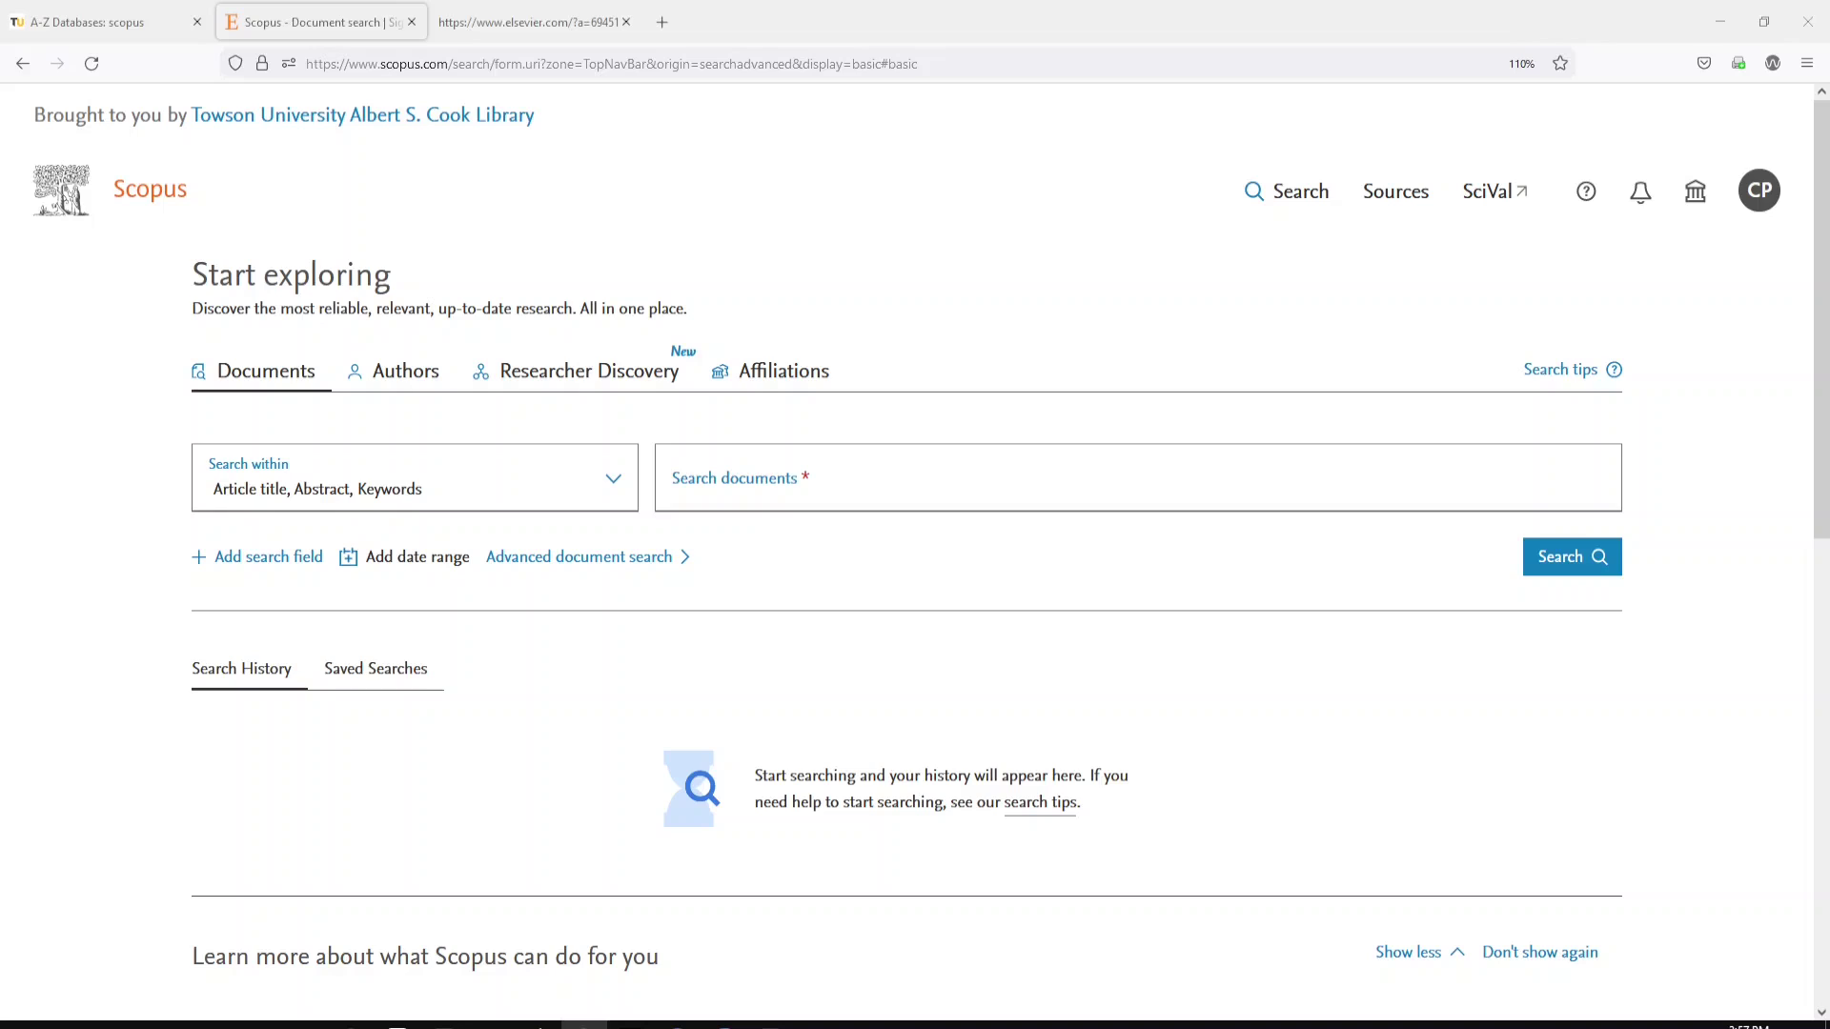
# Step: Add a second search field row to the Scopus document search form
pyautogui.click(234, 561)
# Step: Focus the first search field, then switch to Scopus Advanced document search
pyautogui.click(654, 496)
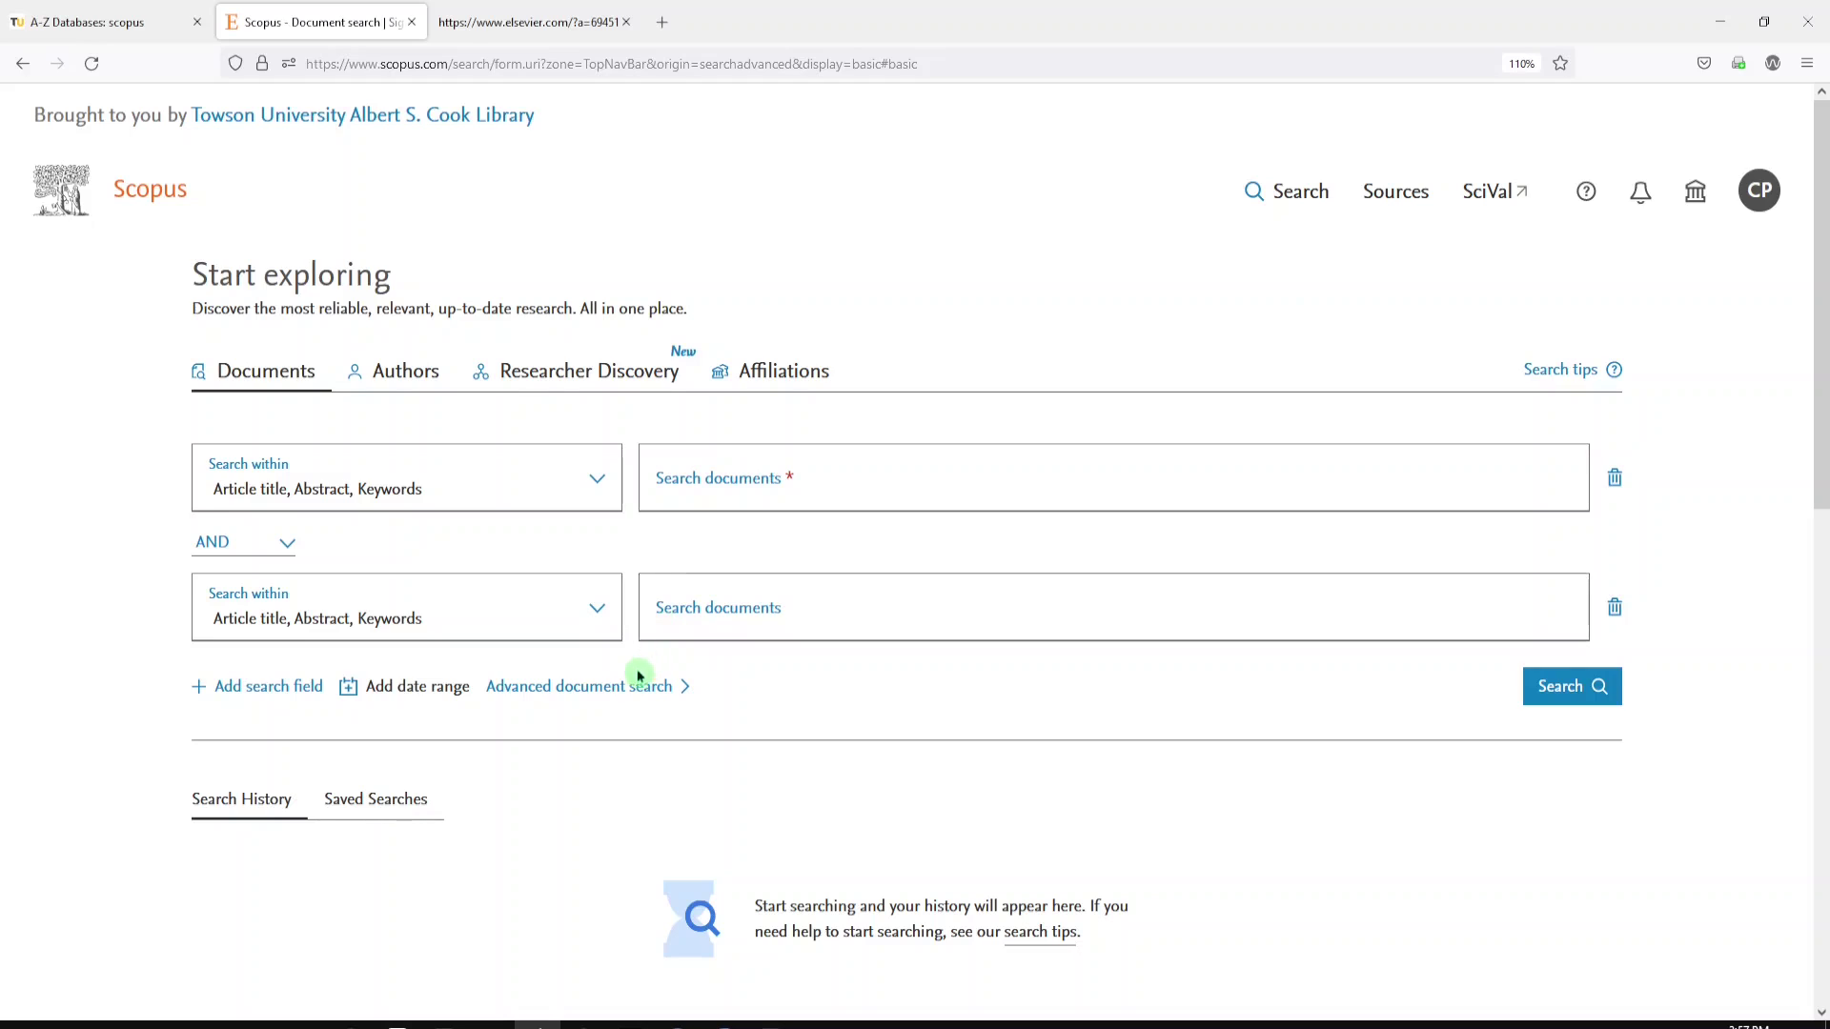
pyautogui.click(616, 692)
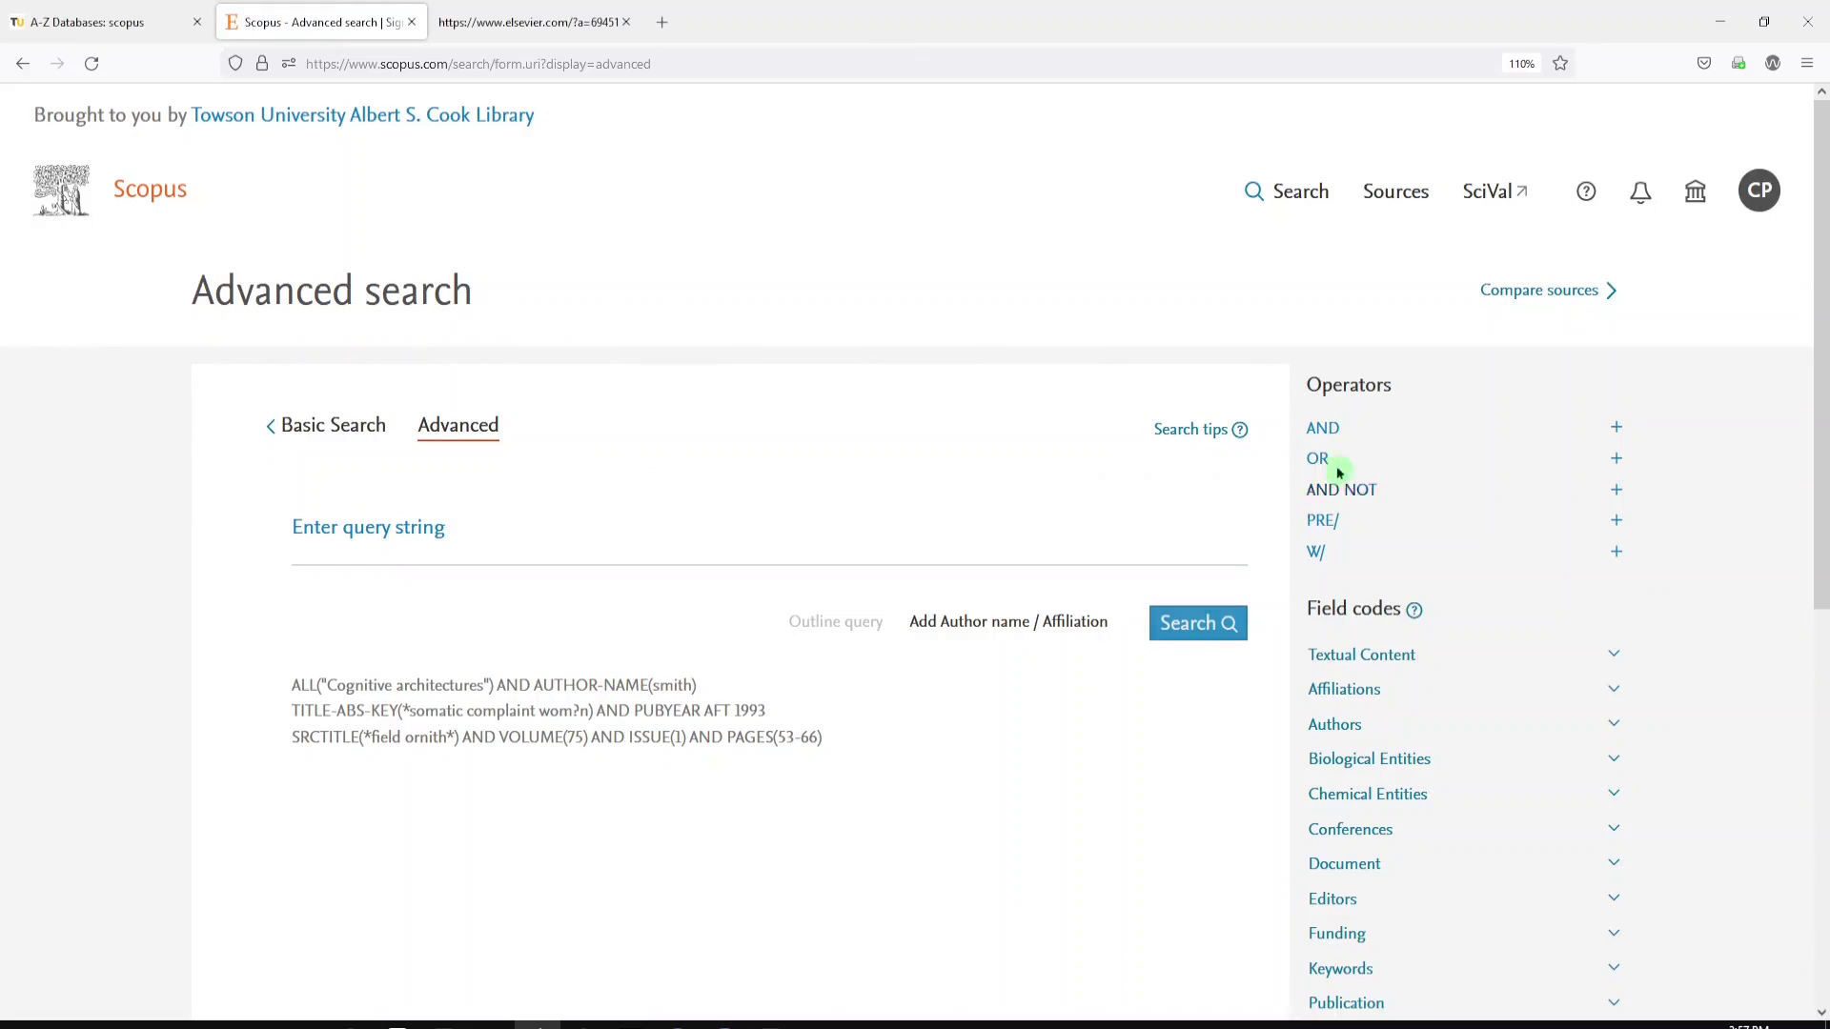
# Step: Expand the Textual Content and Keywords field codes, then view the Elsevier guide's index terms page
pyautogui.click(1333, 667)
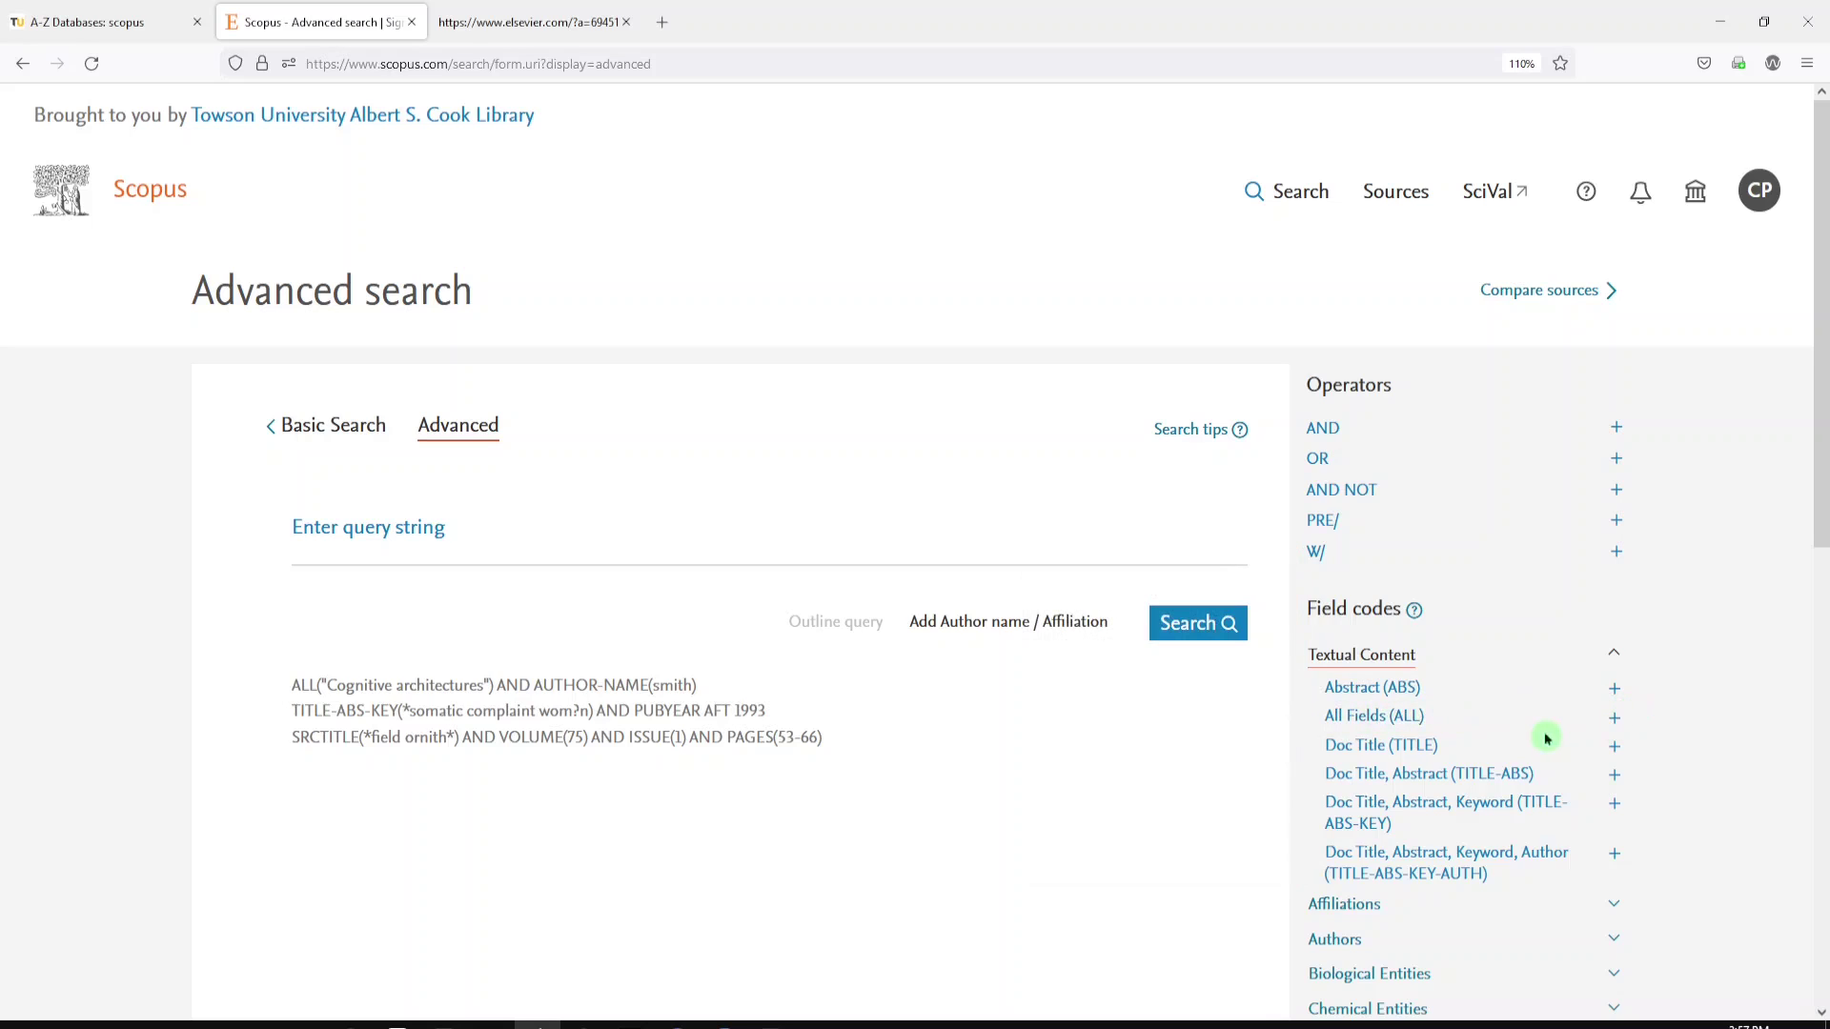
pyautogui.scroll(-5, 1408, 744)
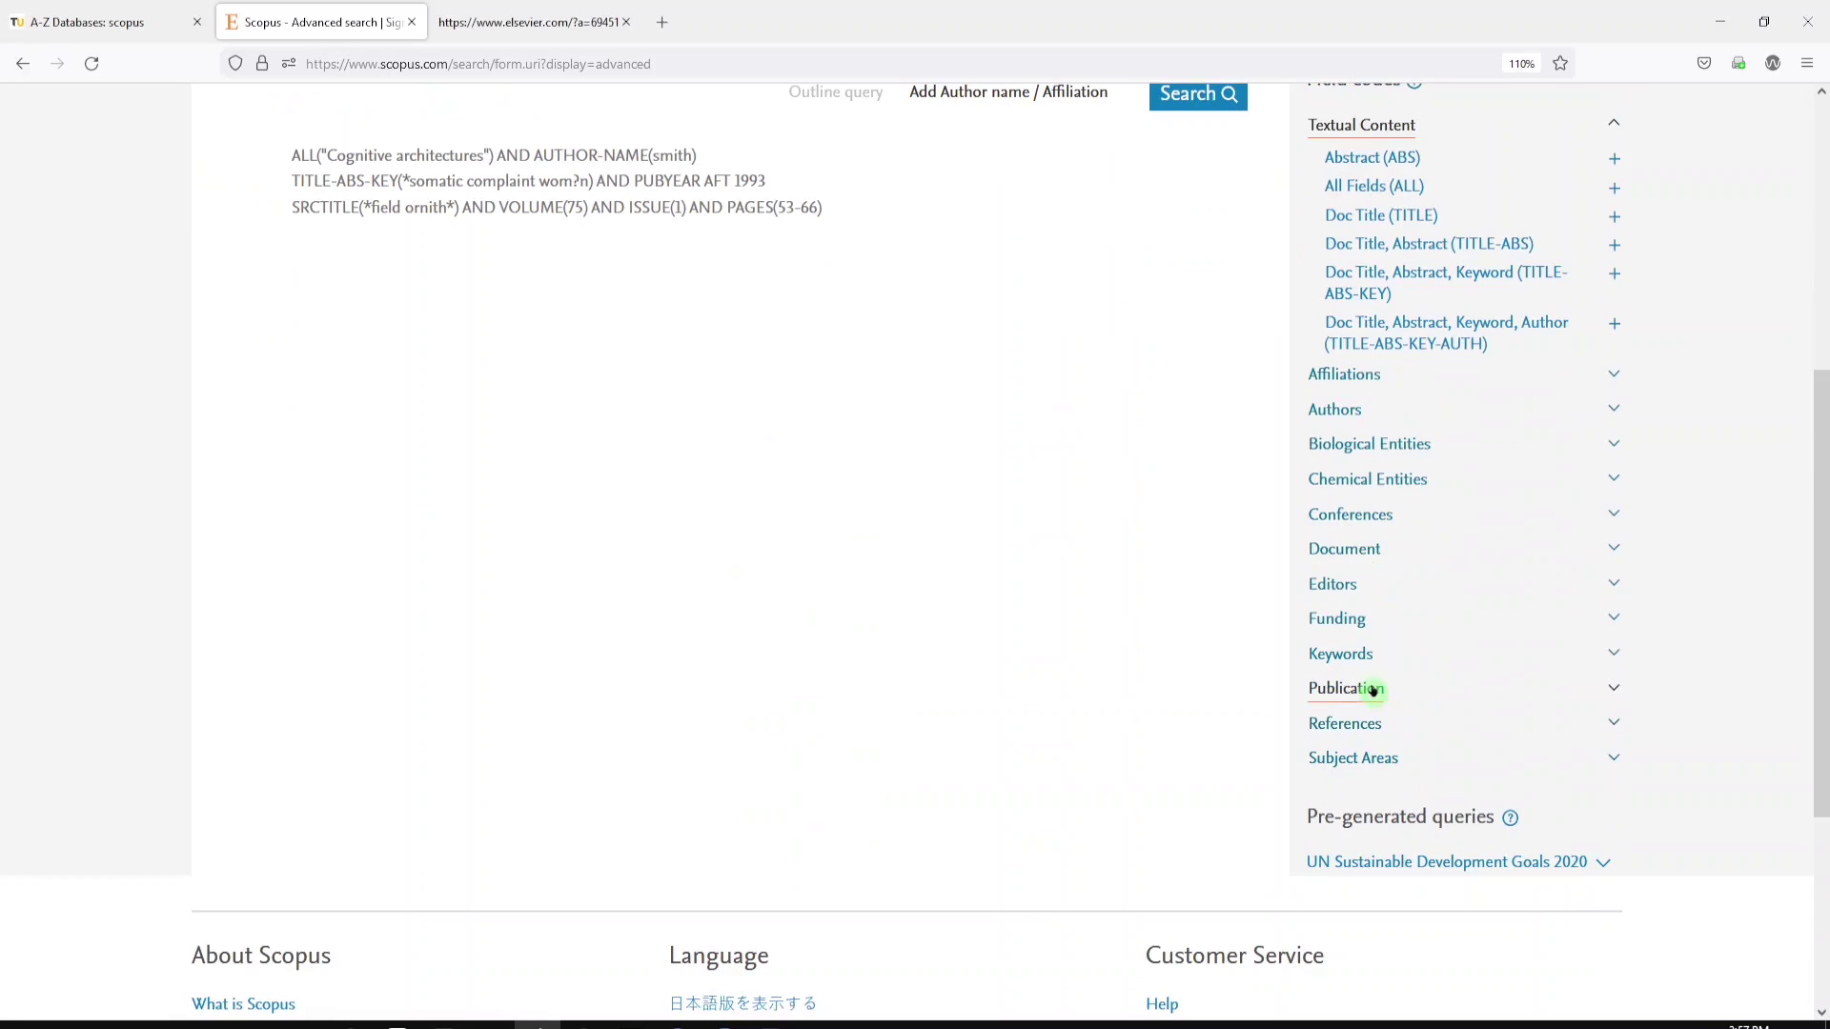
pyautogui.click(1374, 654)
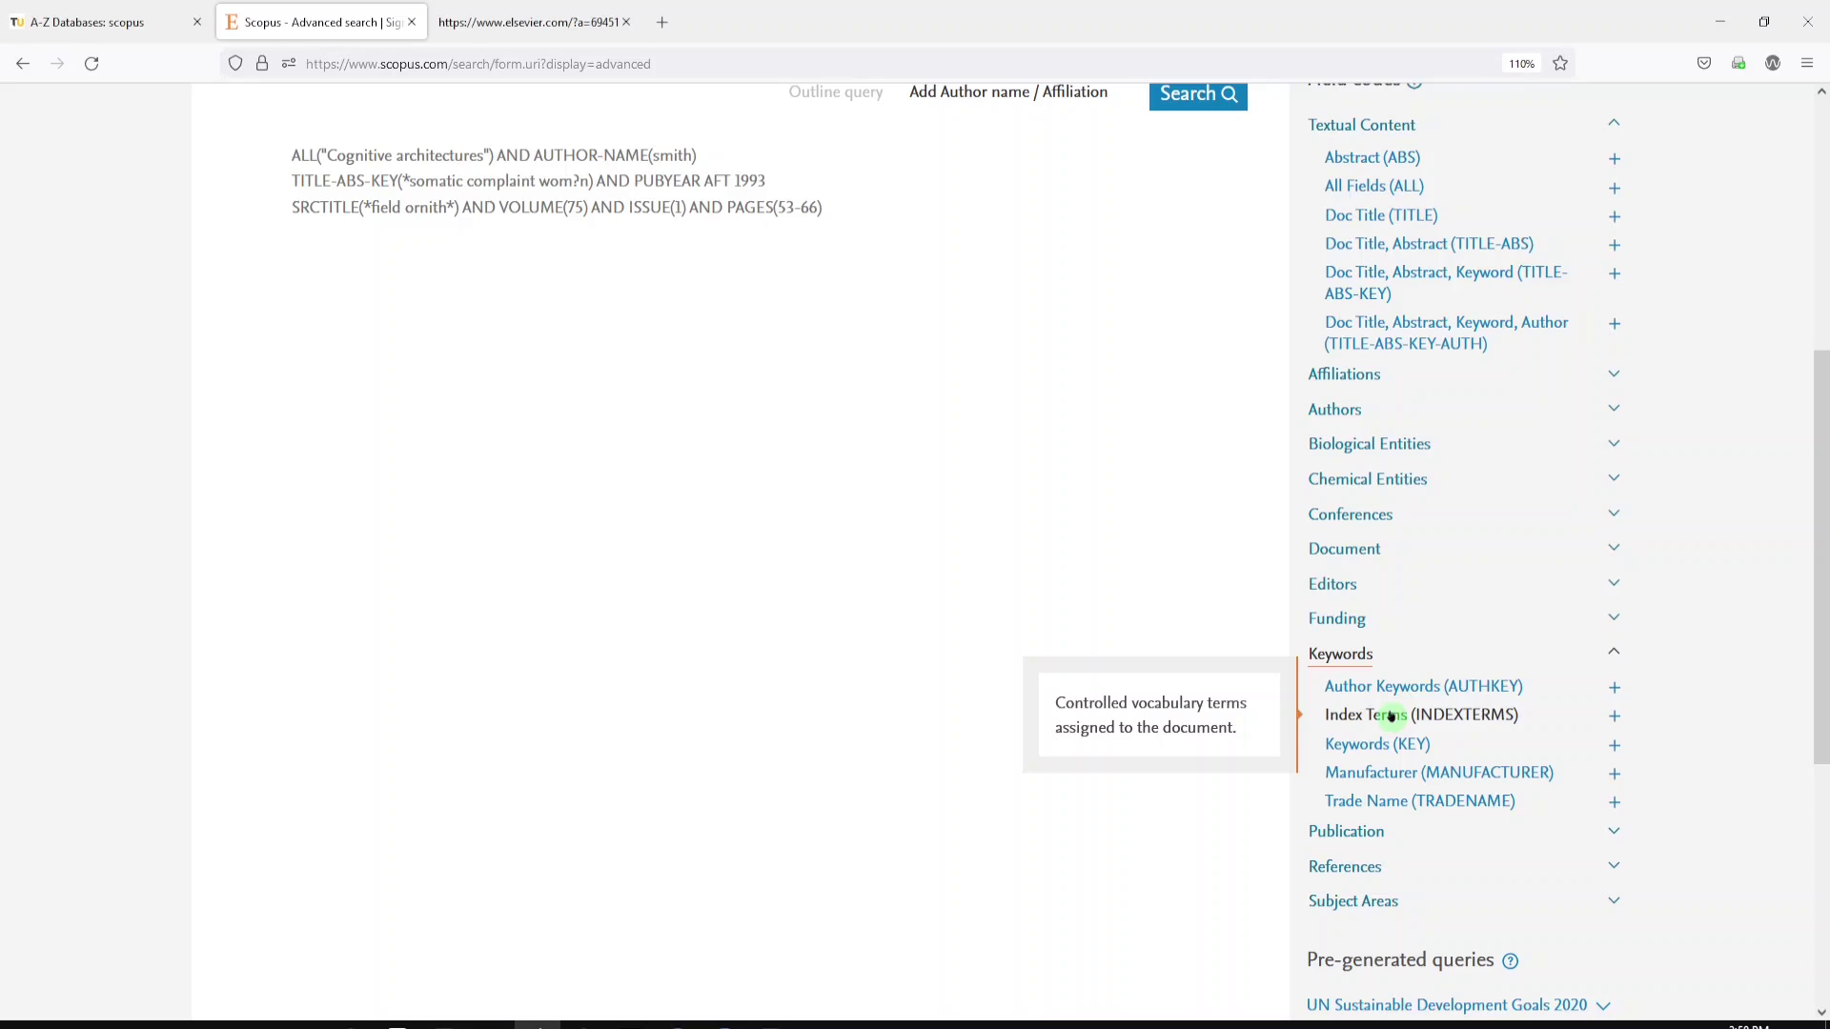
pyautogui.click(527, 22)
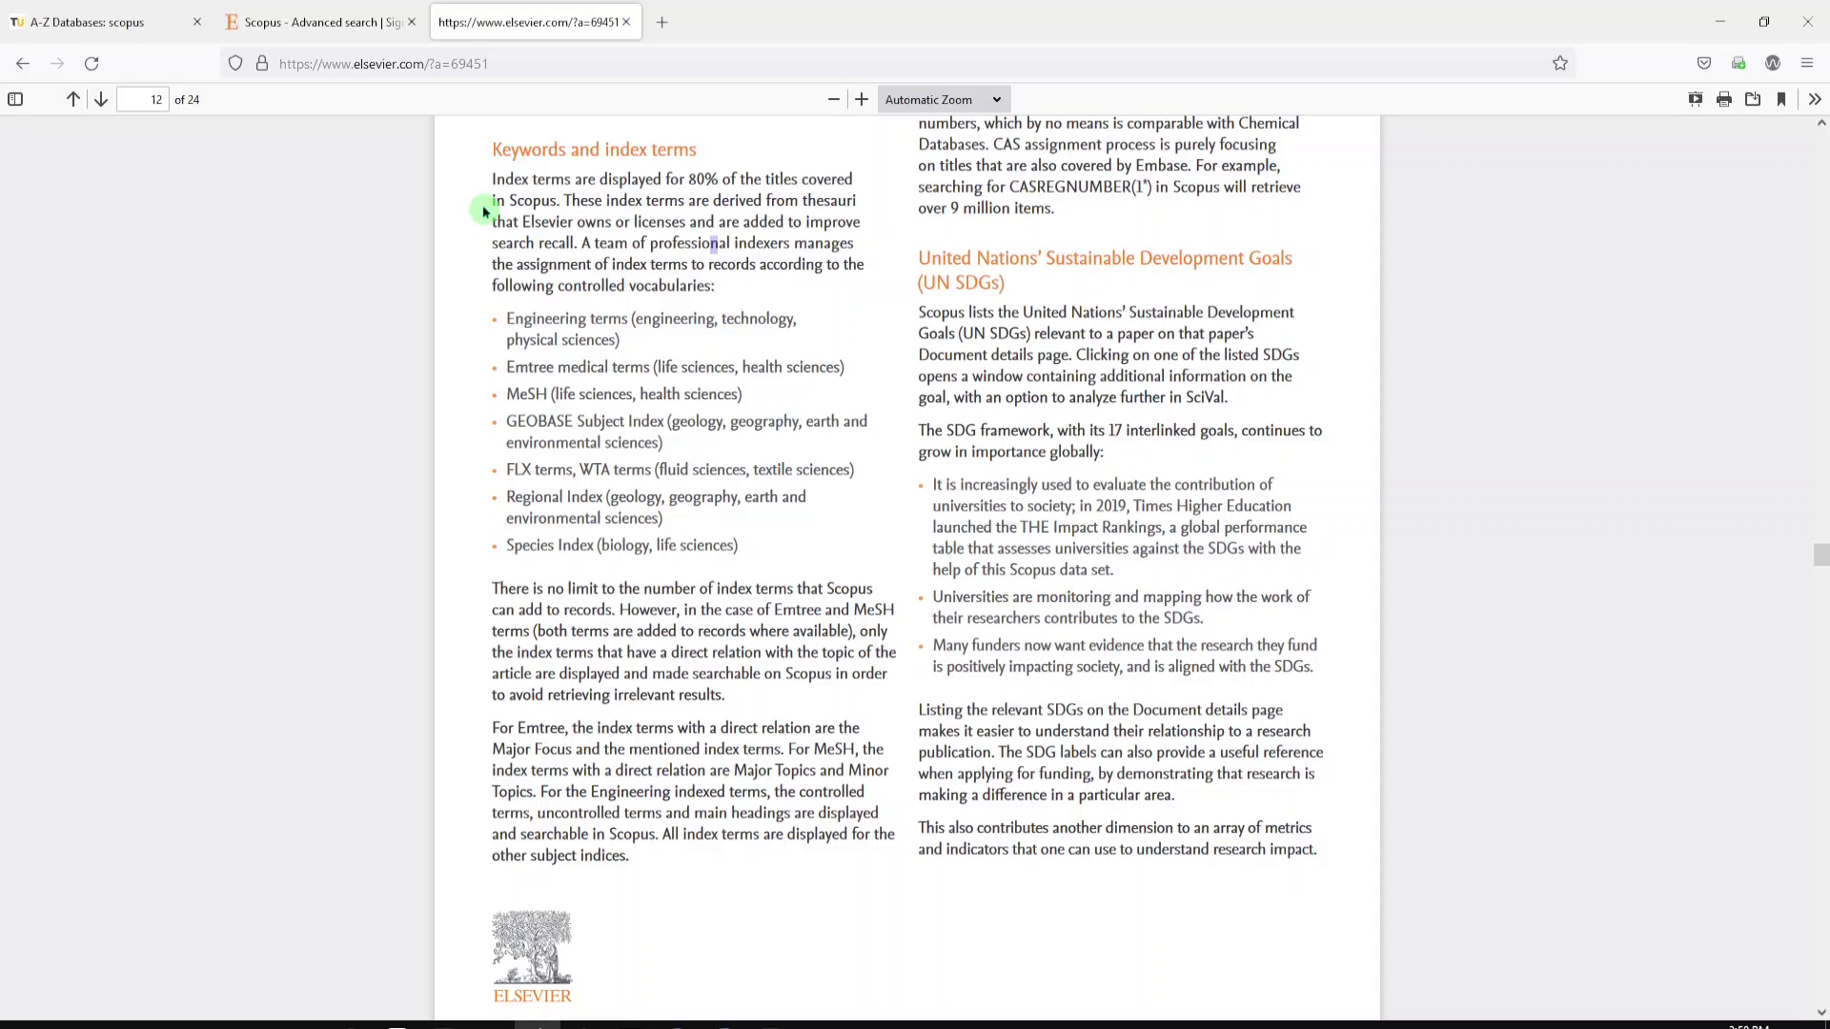
pyautogui.scroll(1, 484, 209)
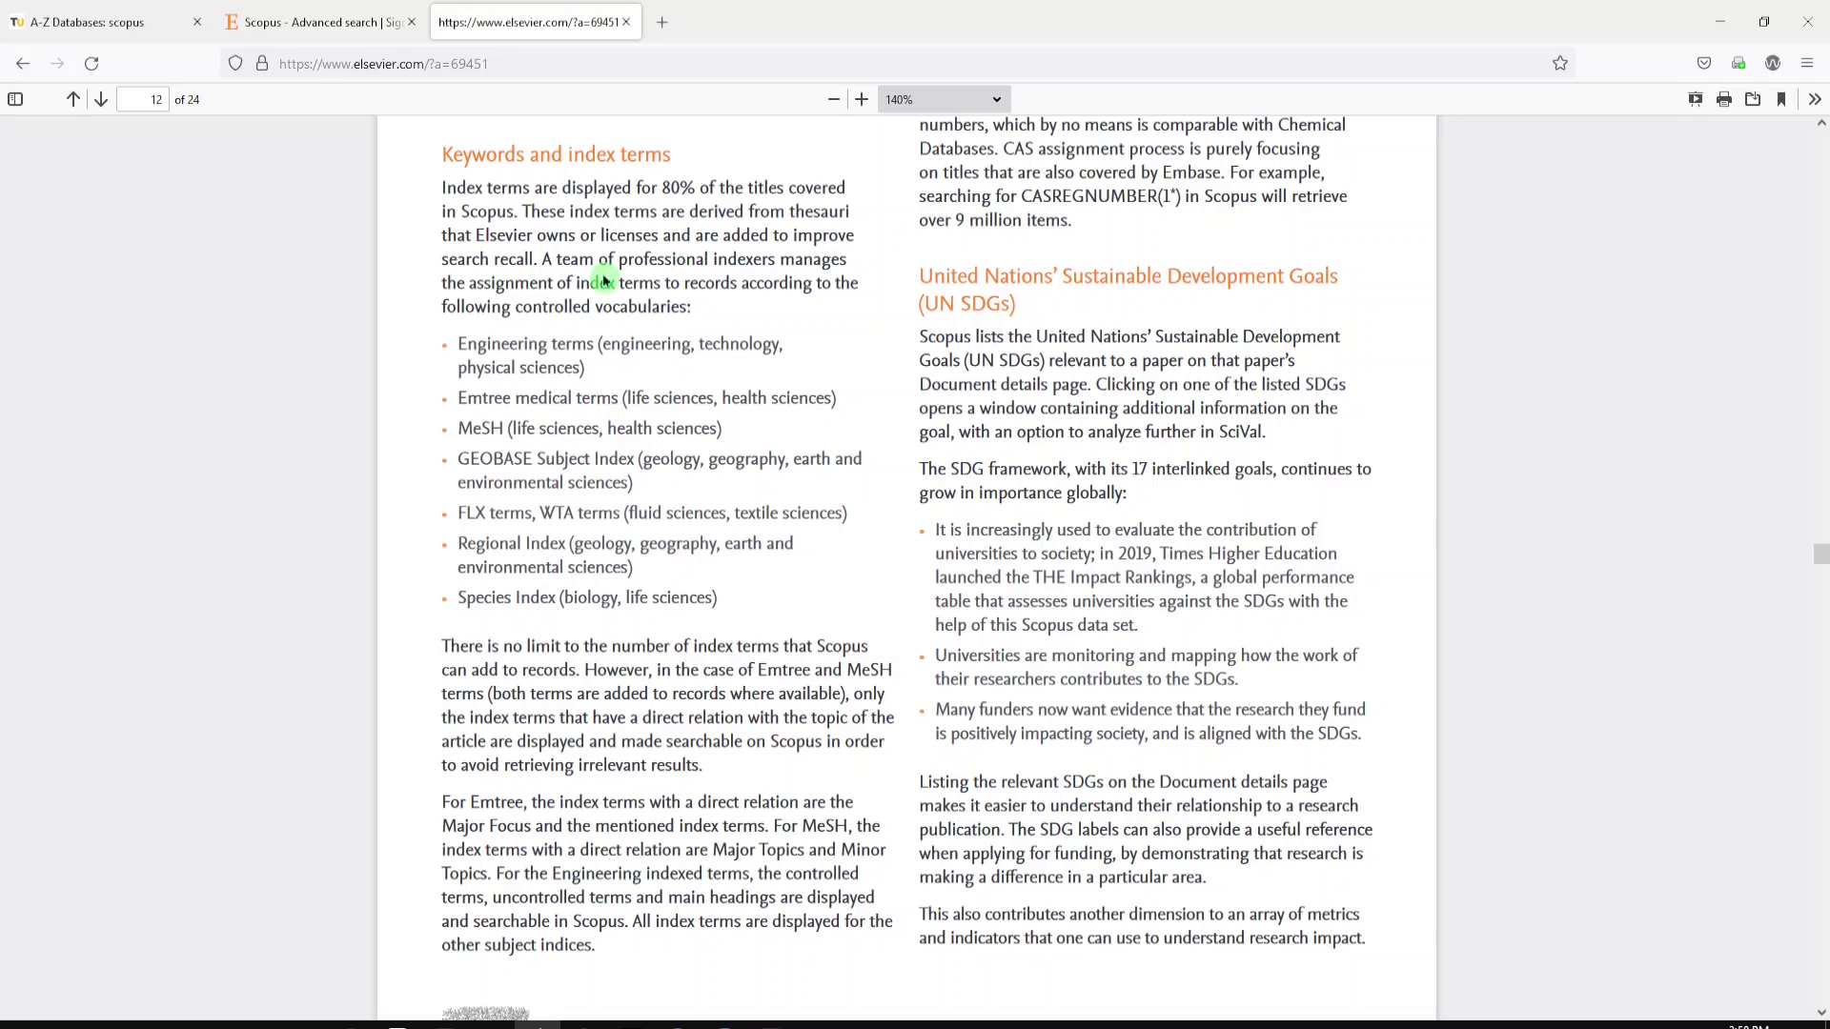
pyautogui.moveTo(713, 429); pyautogui.dragTo(470, 429)
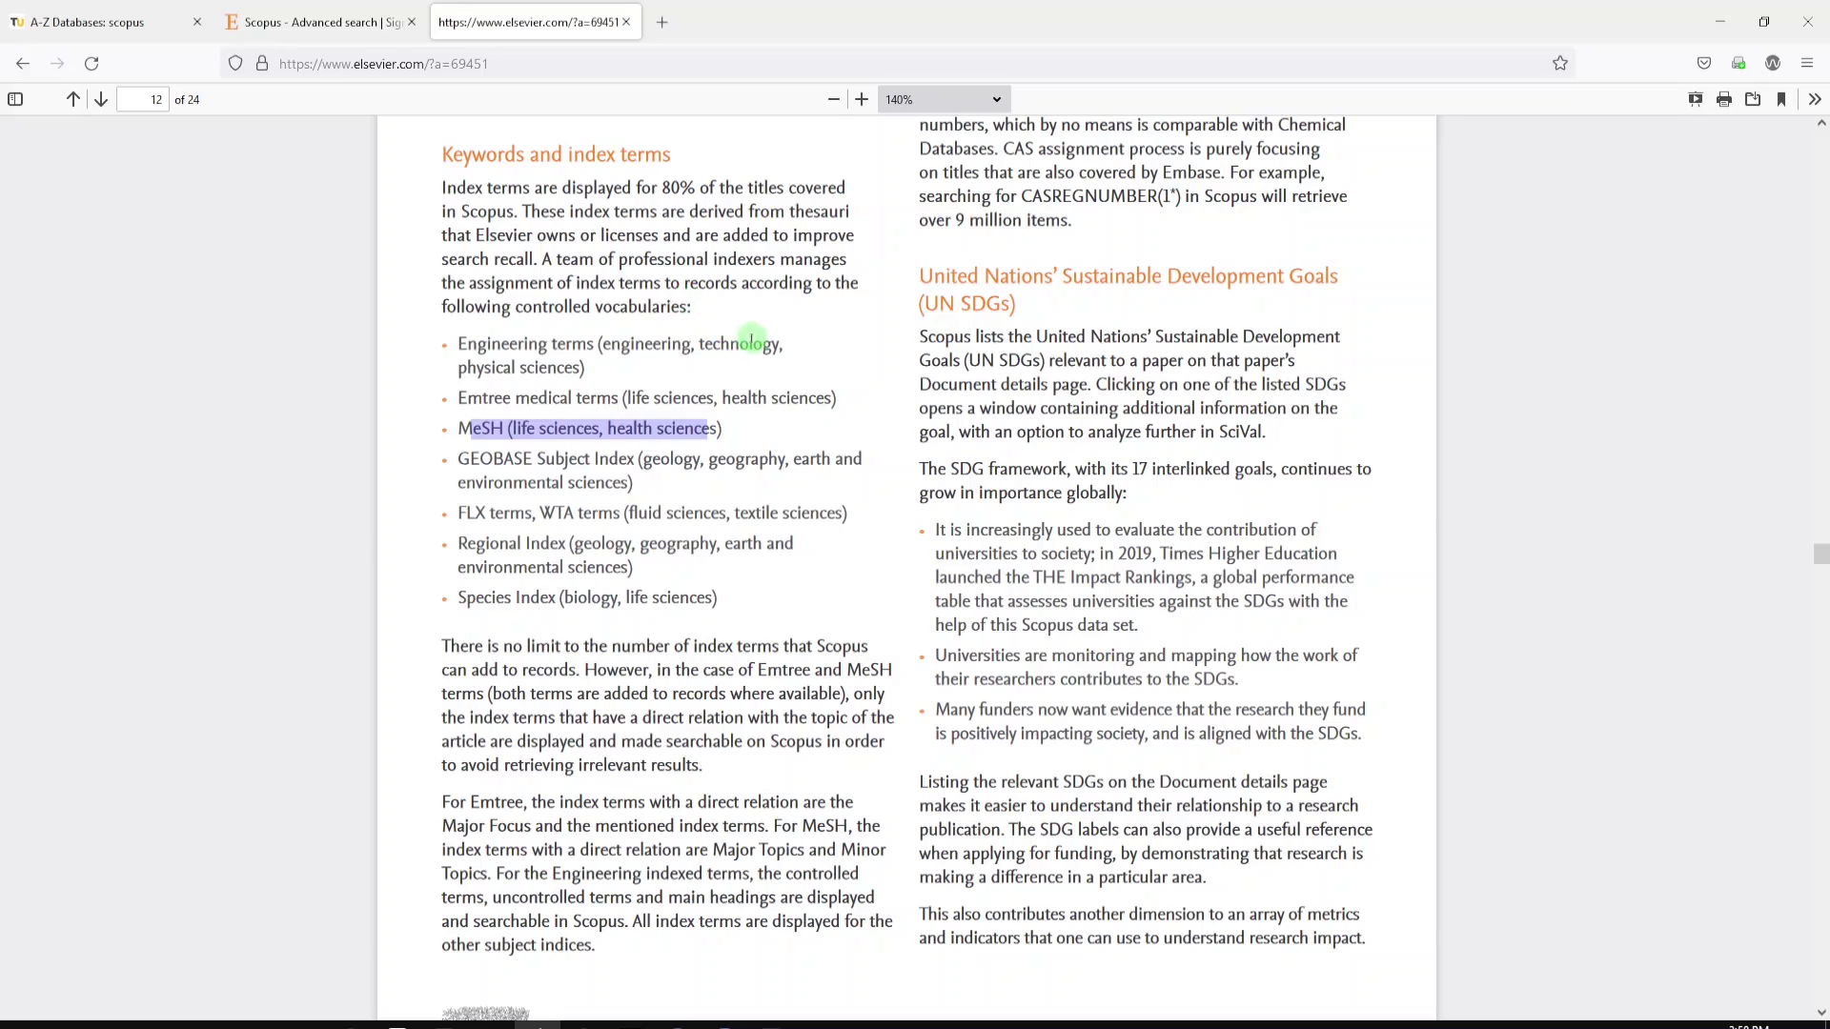
pyautogui.click(842, 408)
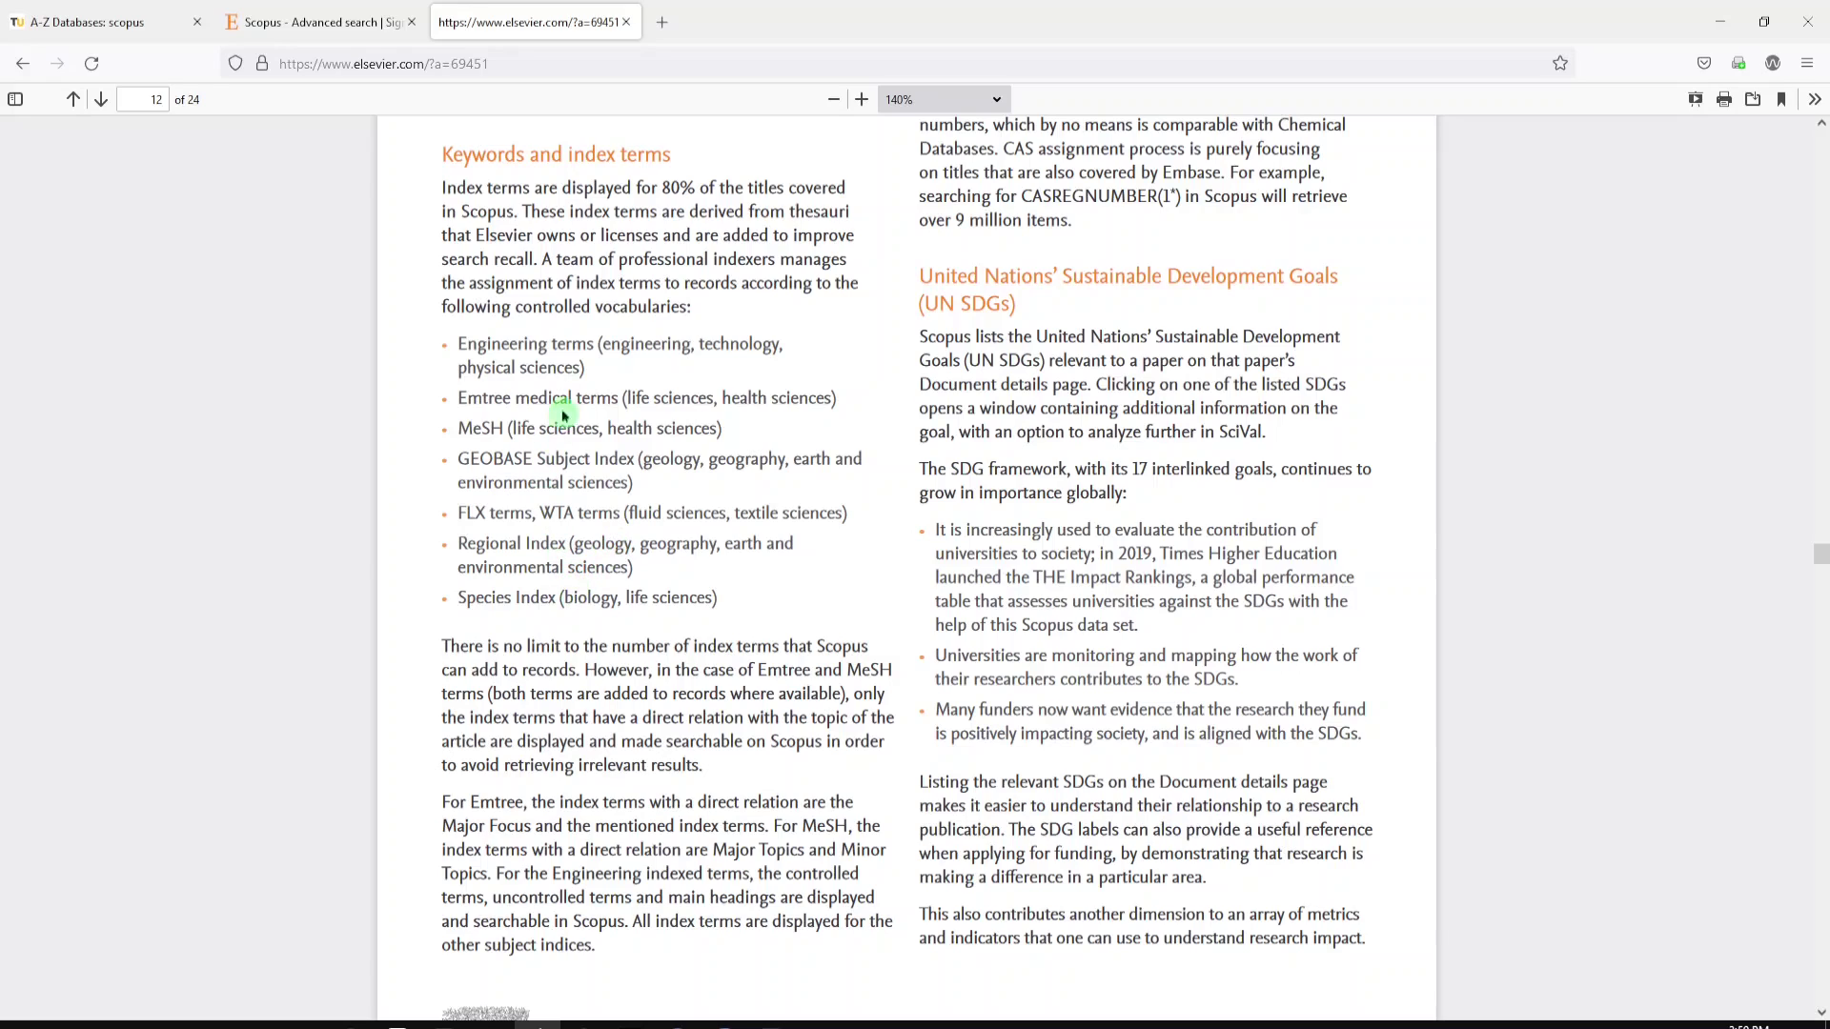
pyautogui.click(663, 20)
# Step: Search NCBI MeSH for 'sensory processing' on an enlarged page and browse the results
pyautogui.click(310, 459)
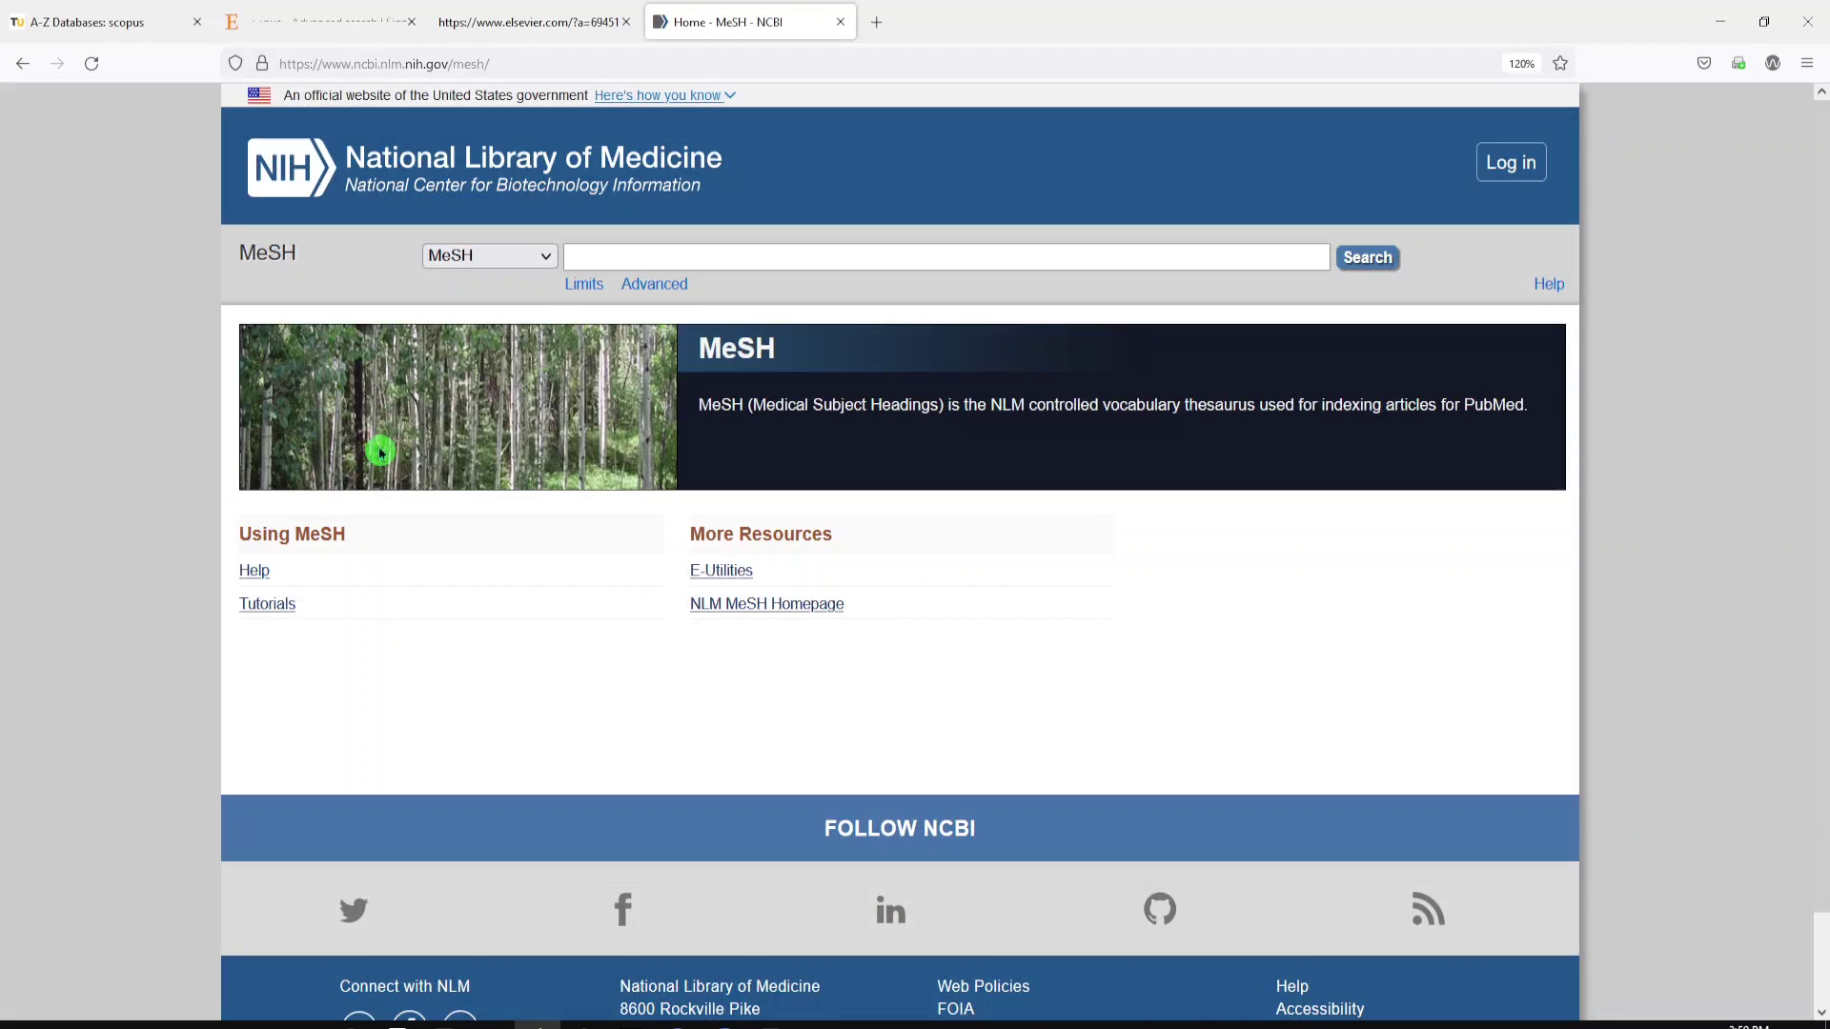
pyautogui.hotkey('ctrl', '+')
pyautogui.hotkey('ctrl', '+')
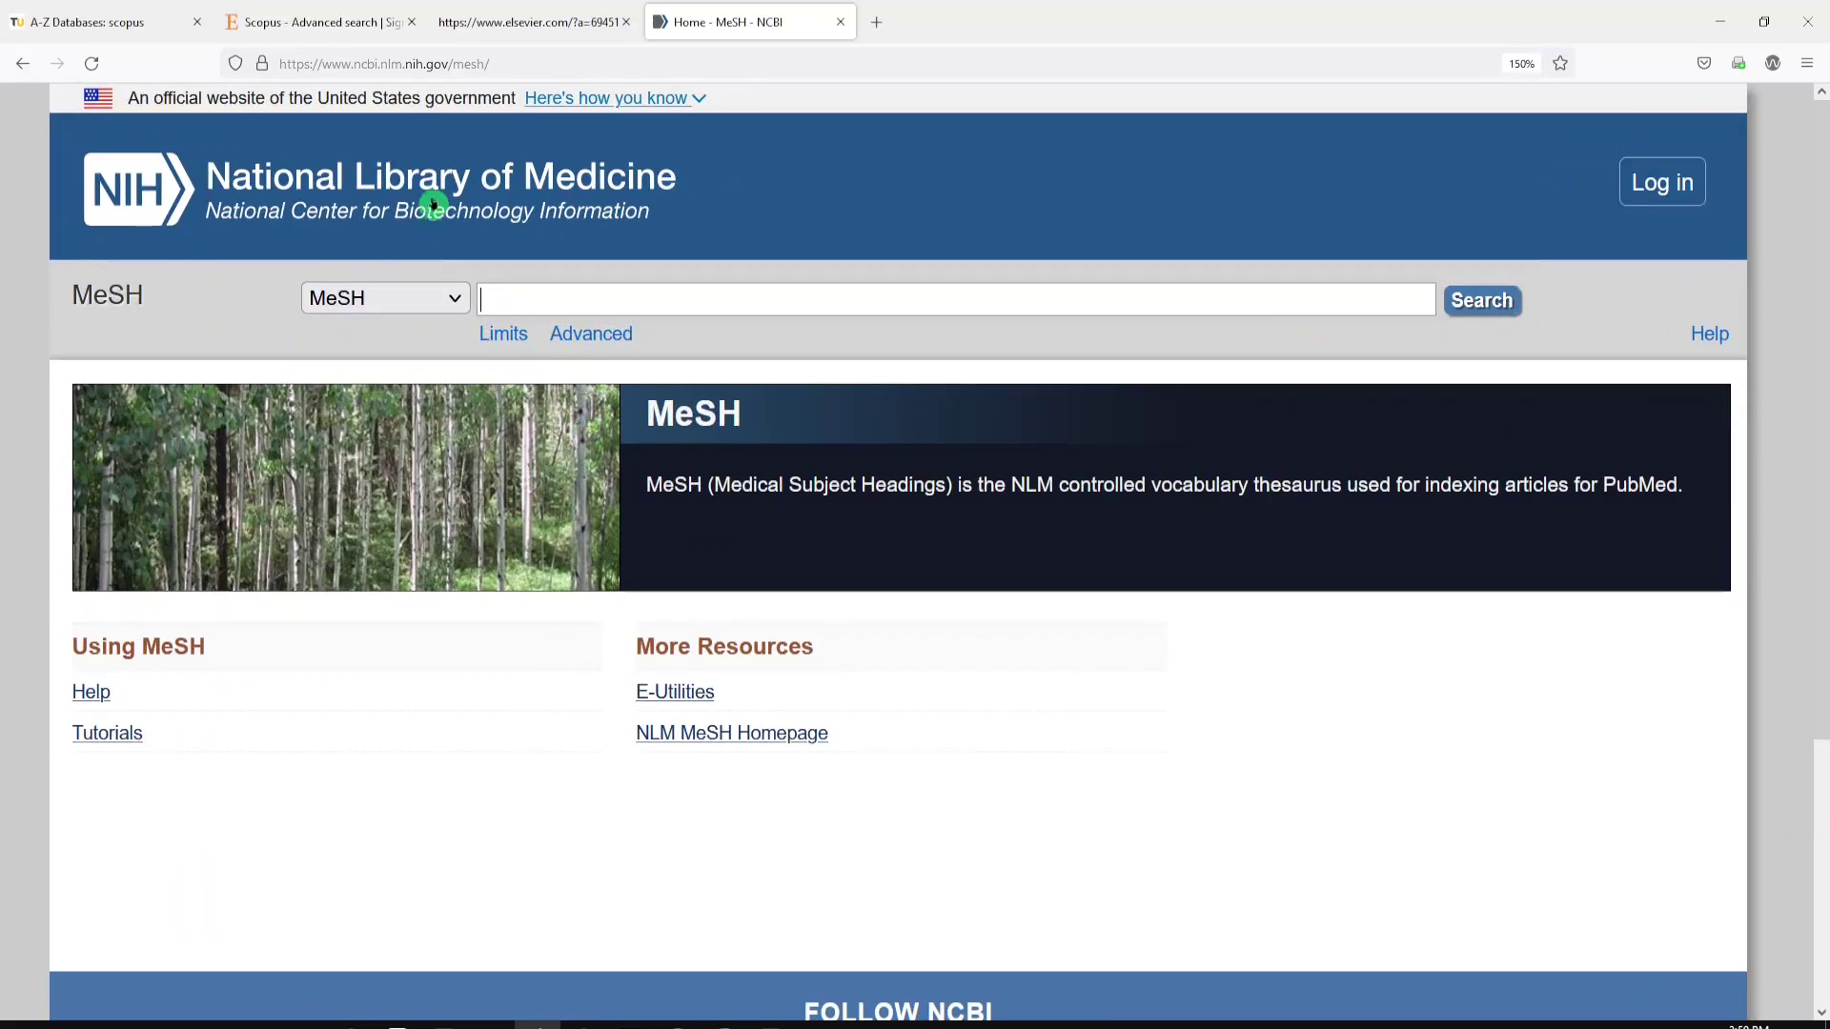
pyautogui.write('se')
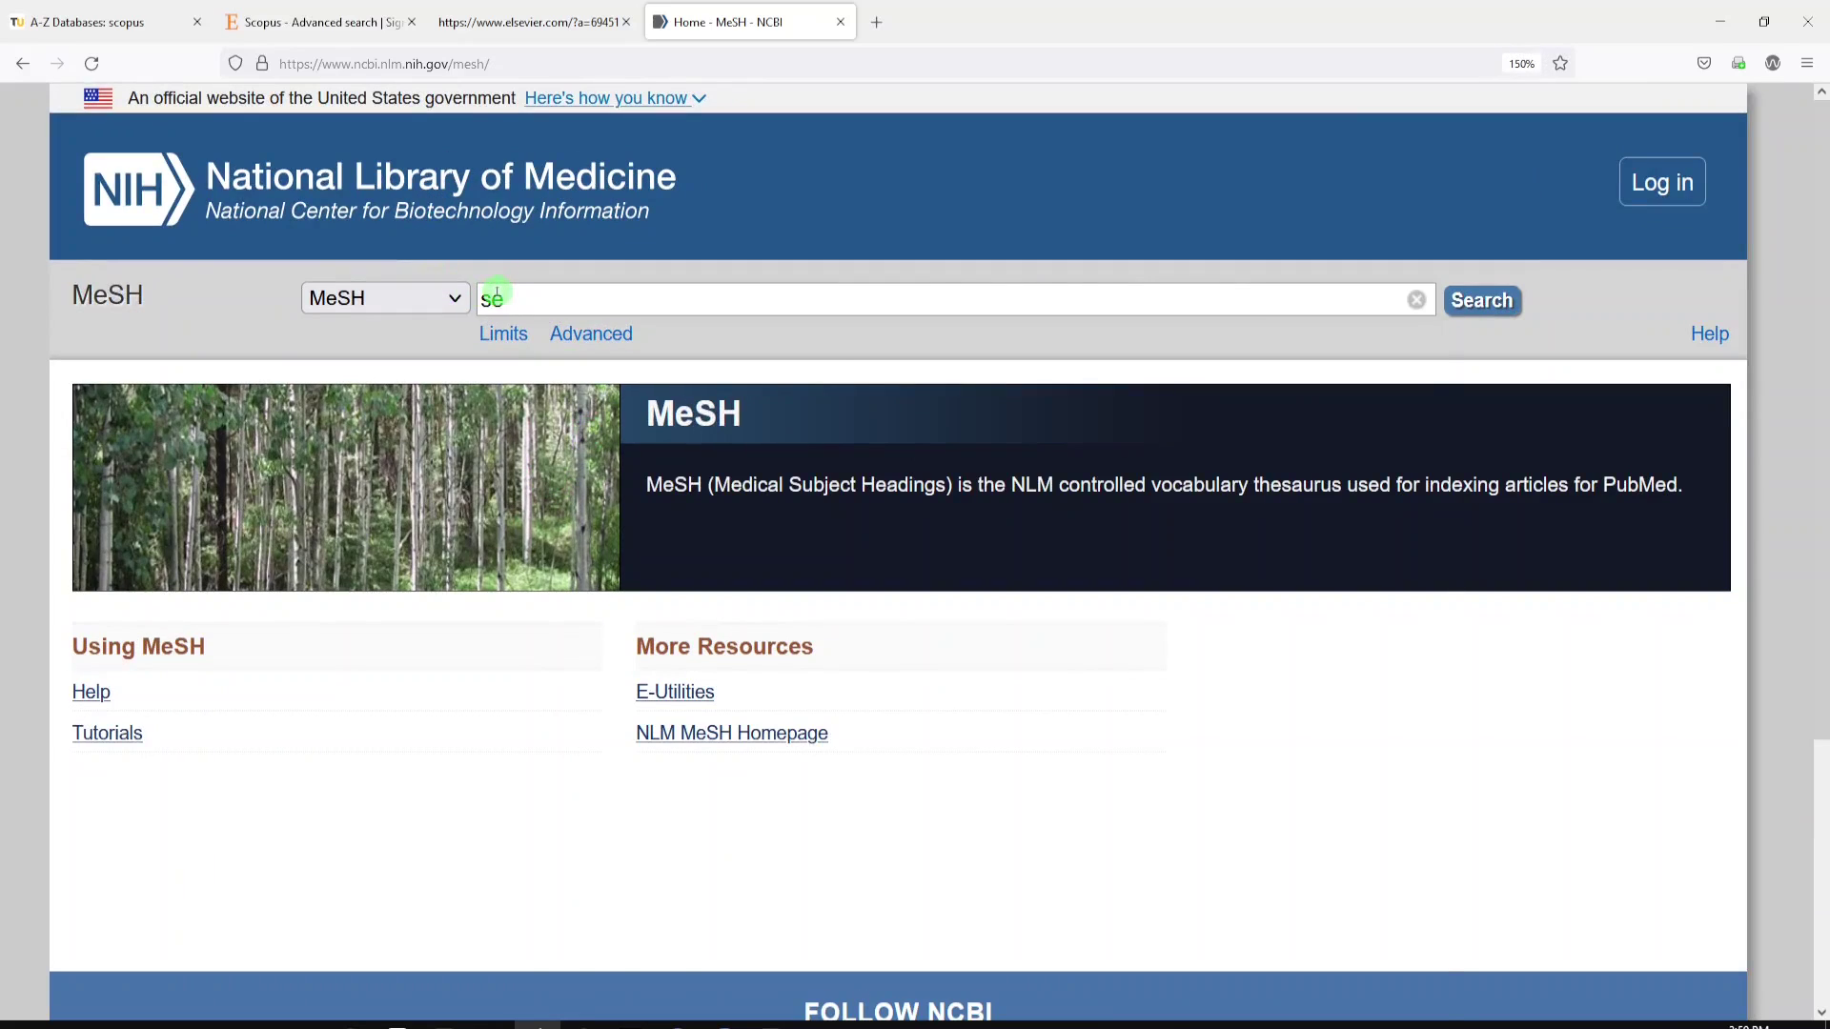
pyautogui.write('nsory processing')
pyautogui.press('Return')
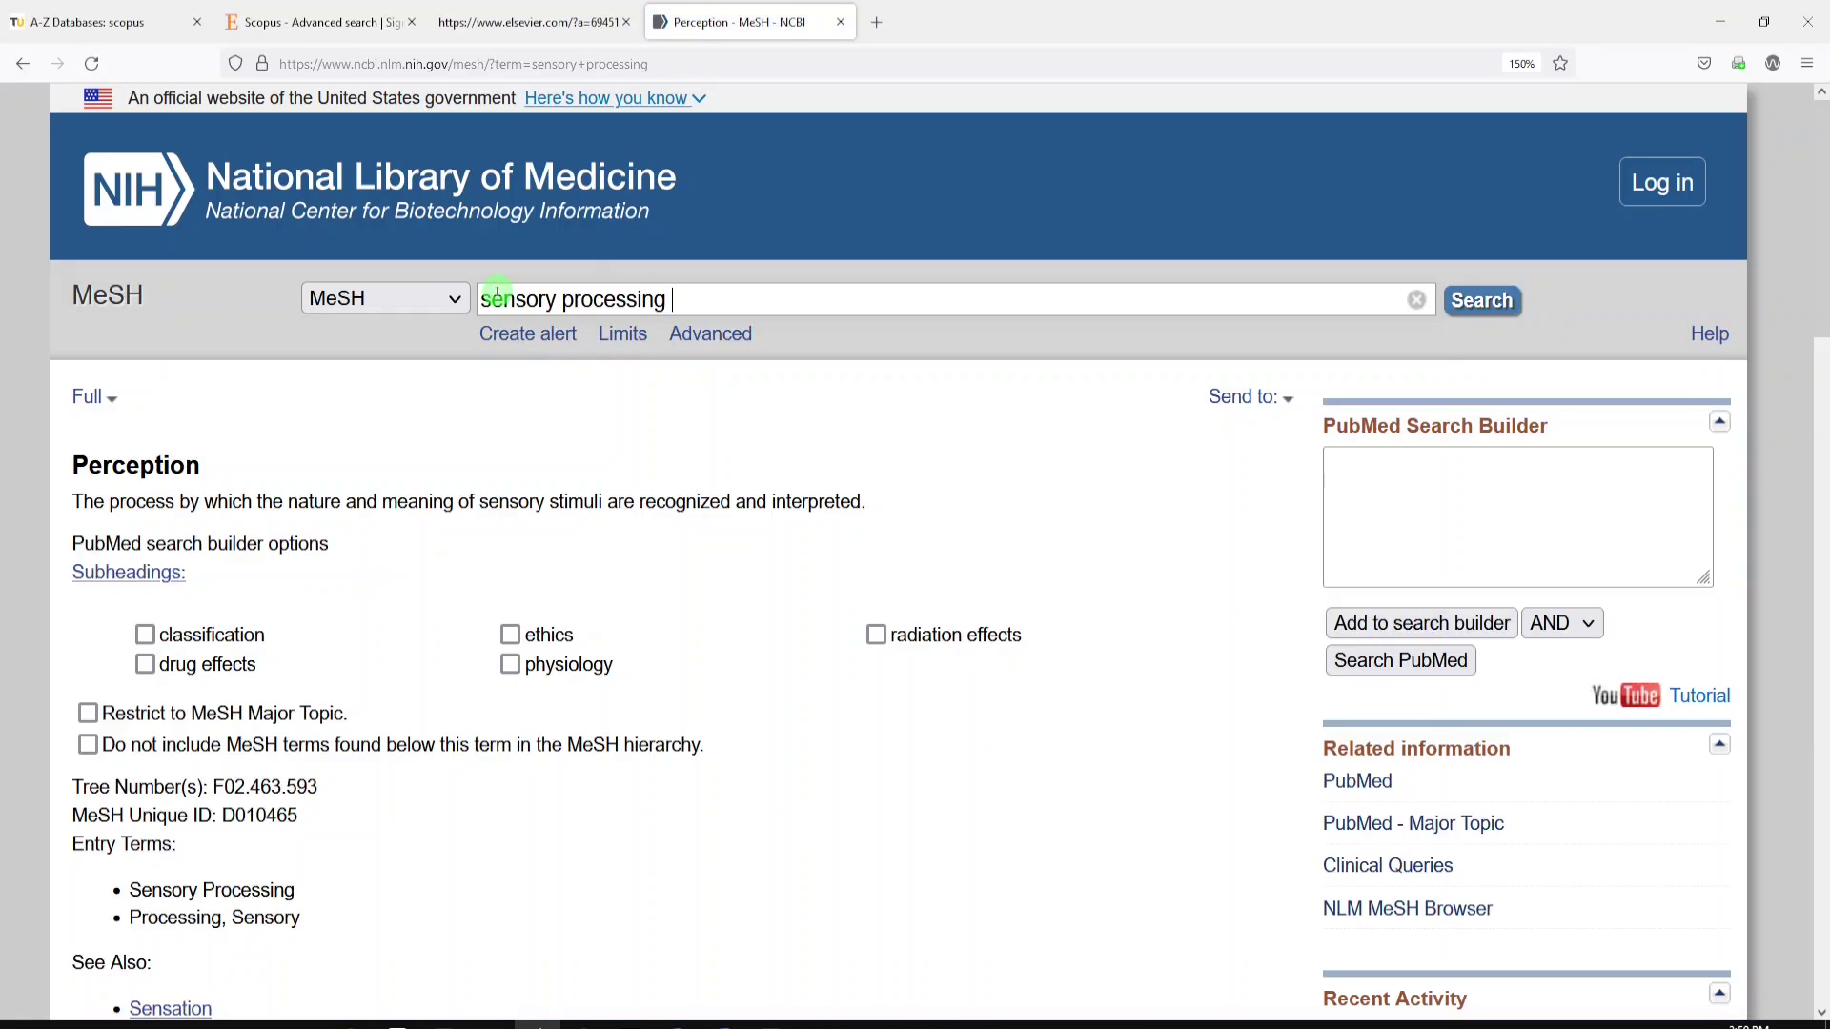
pyautogui.scroll(-5, 489, 400)
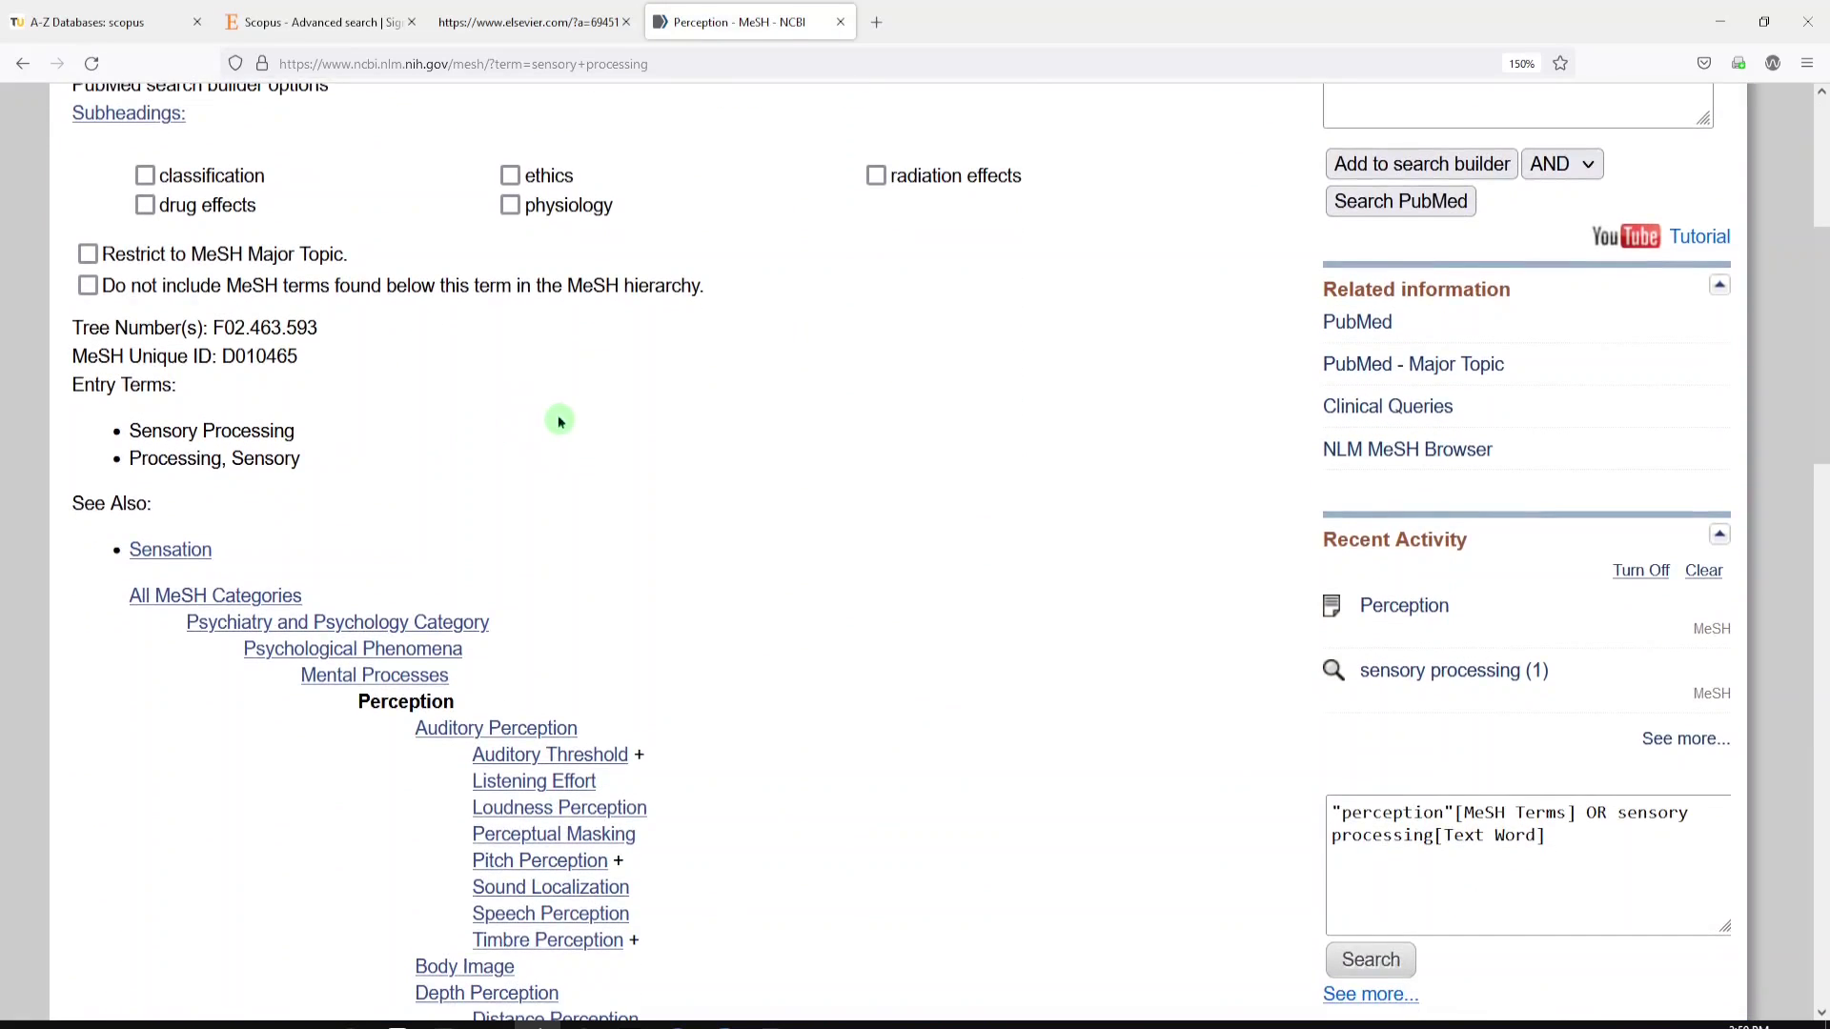
pyautogui.scroll(-3, 559, 420)
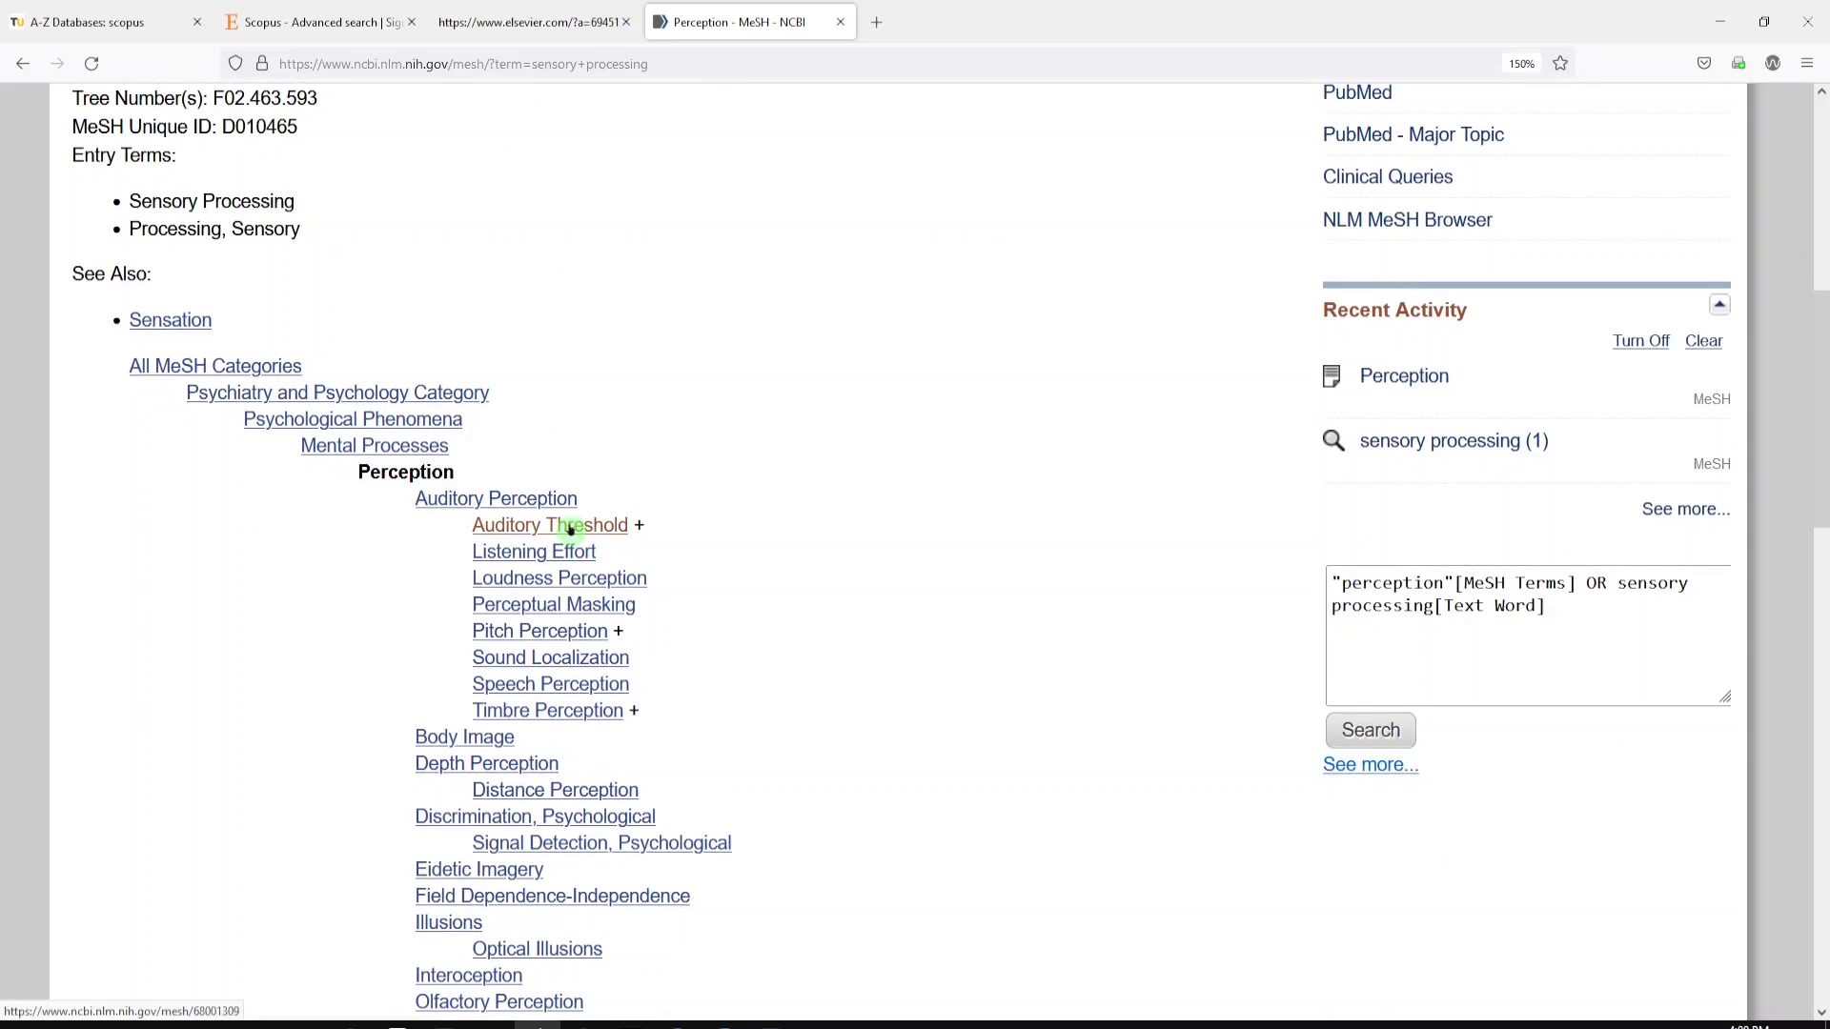
pyautogui.scroll(7, 605, 575)
pyautogui.scroll(-5, 604, 574)
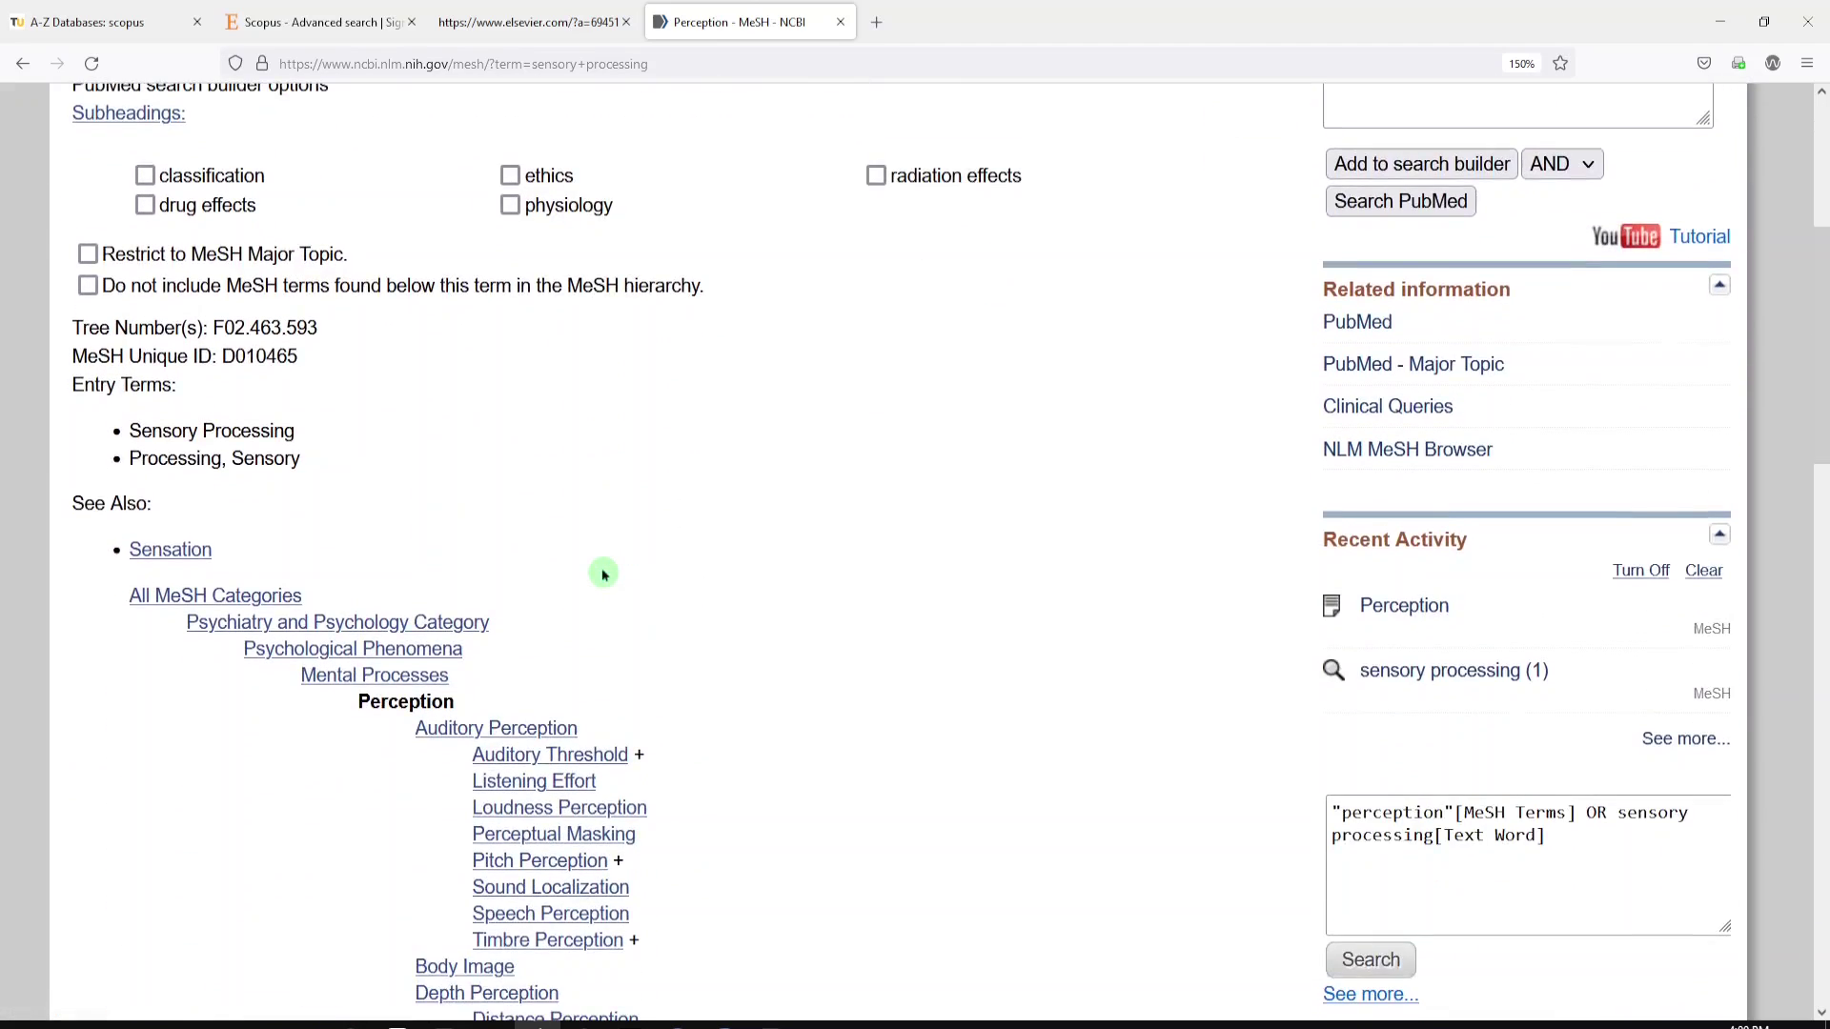
pyautogui.scroll(-3, 603, 574)
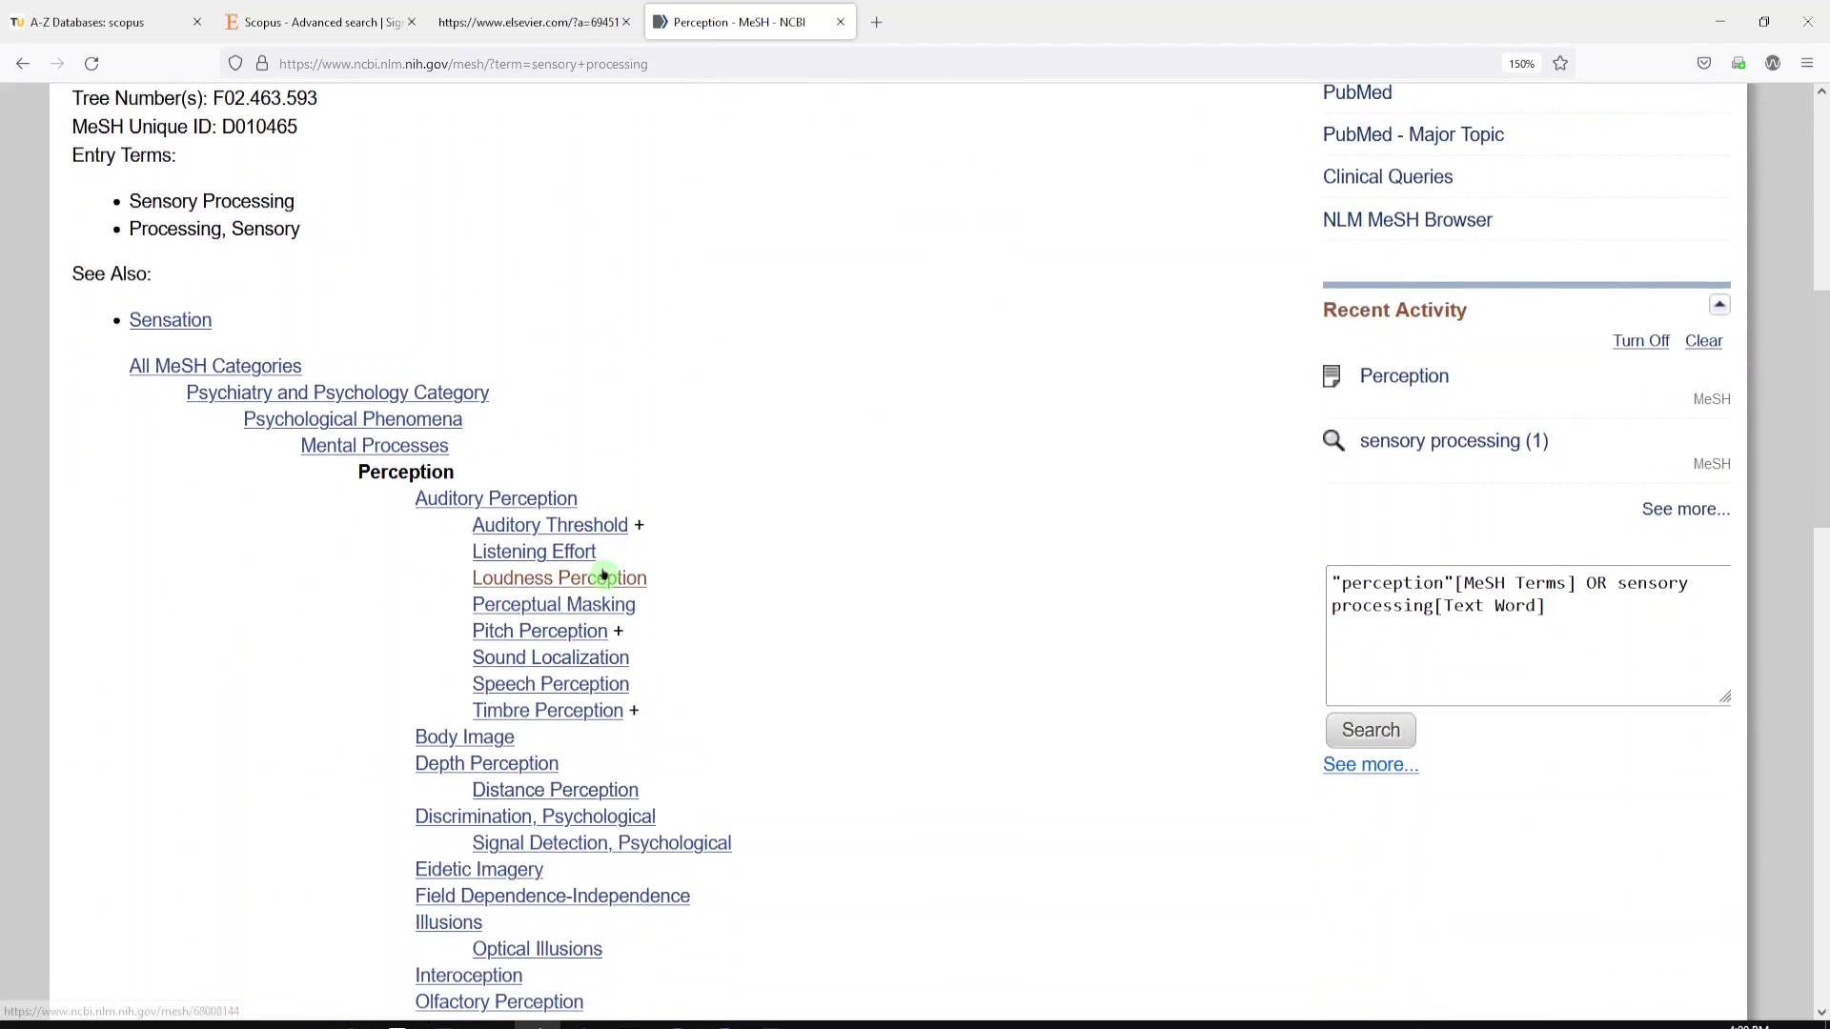
# Step: Open the Listening Effort heading, note its 2022 introduction year, and return to Scopus
pyautogui.click(533, 553)
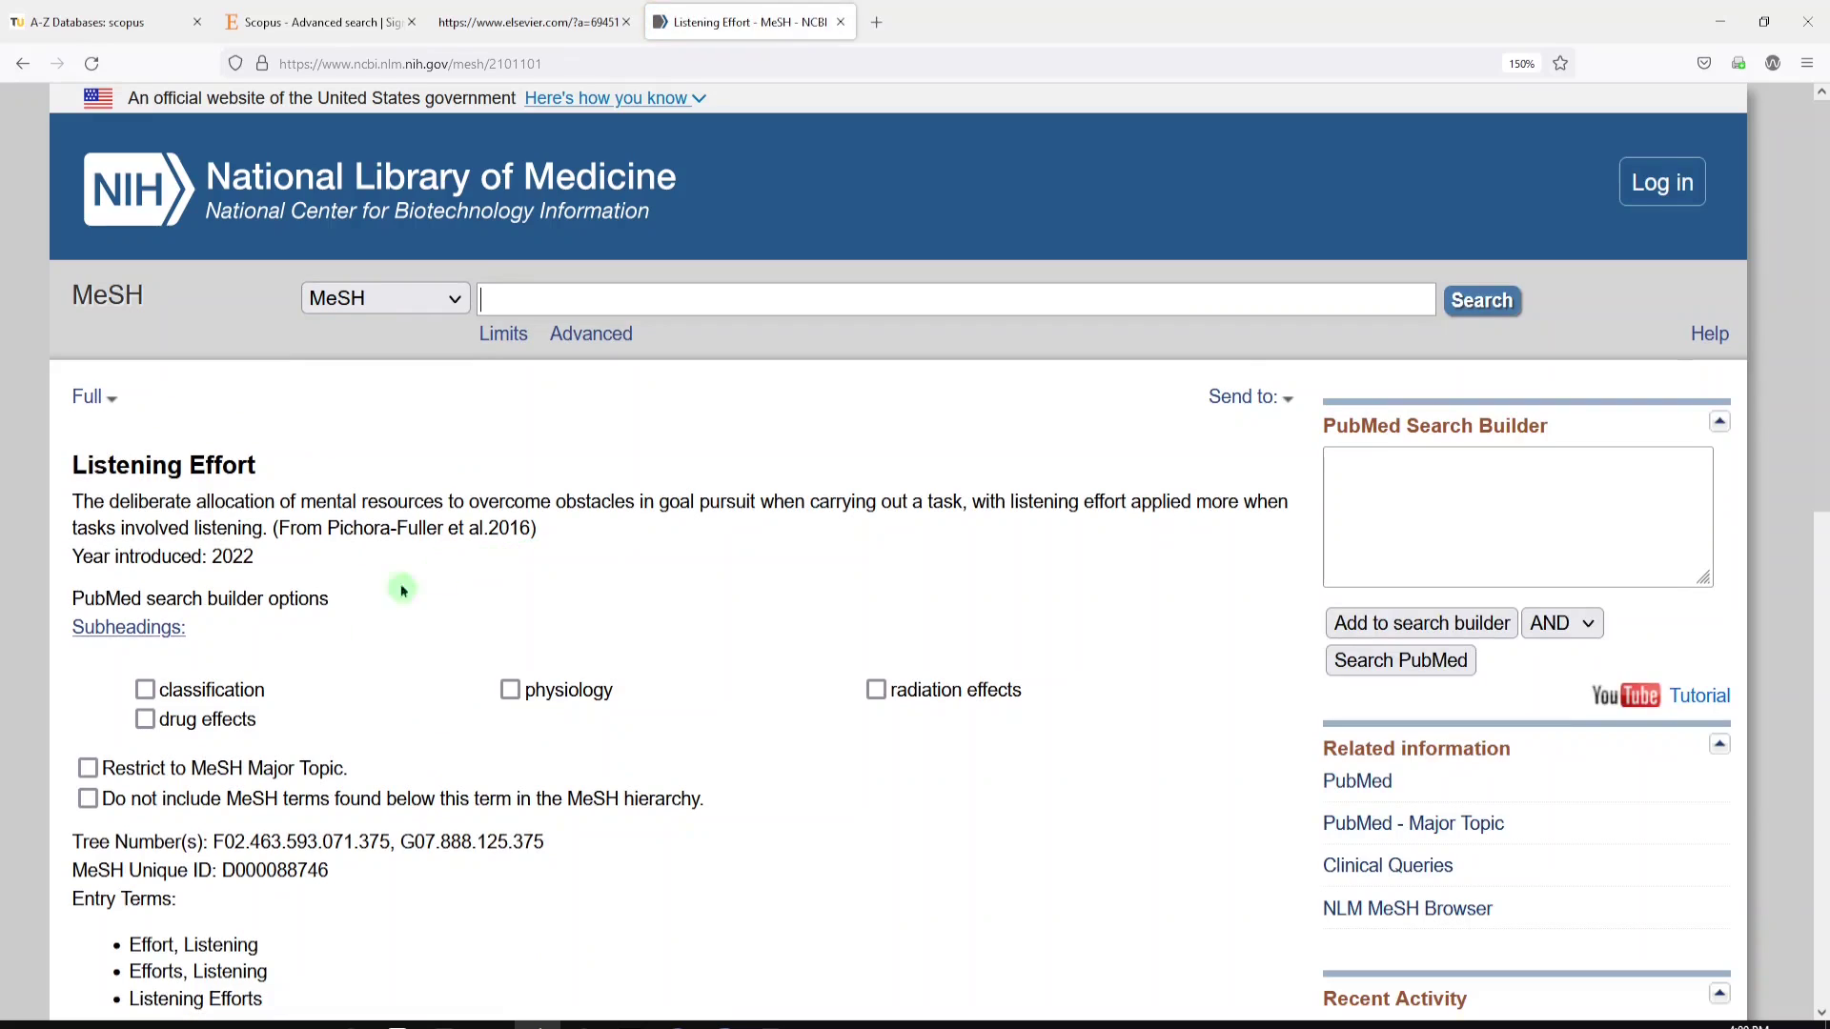
pyautogui.moveTo(275, 558); pyautogui.dragTo(200, 556)
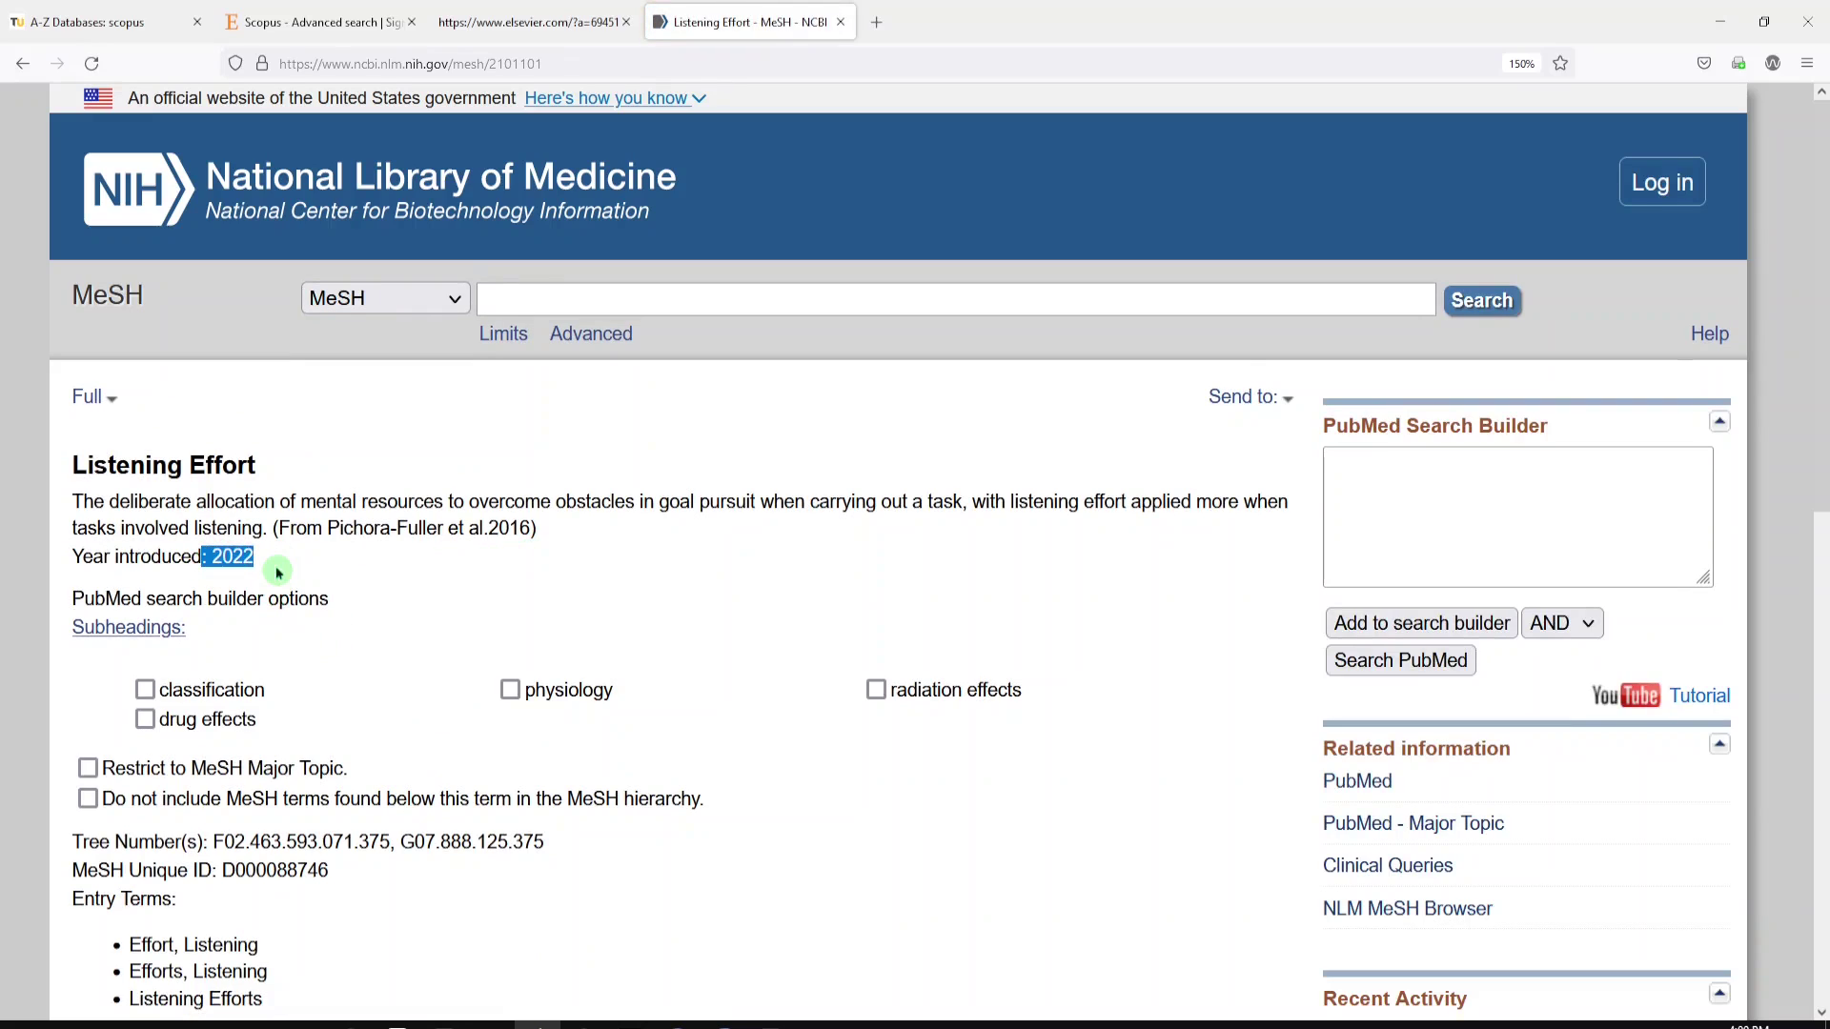
pyautogui.click(336, 572)
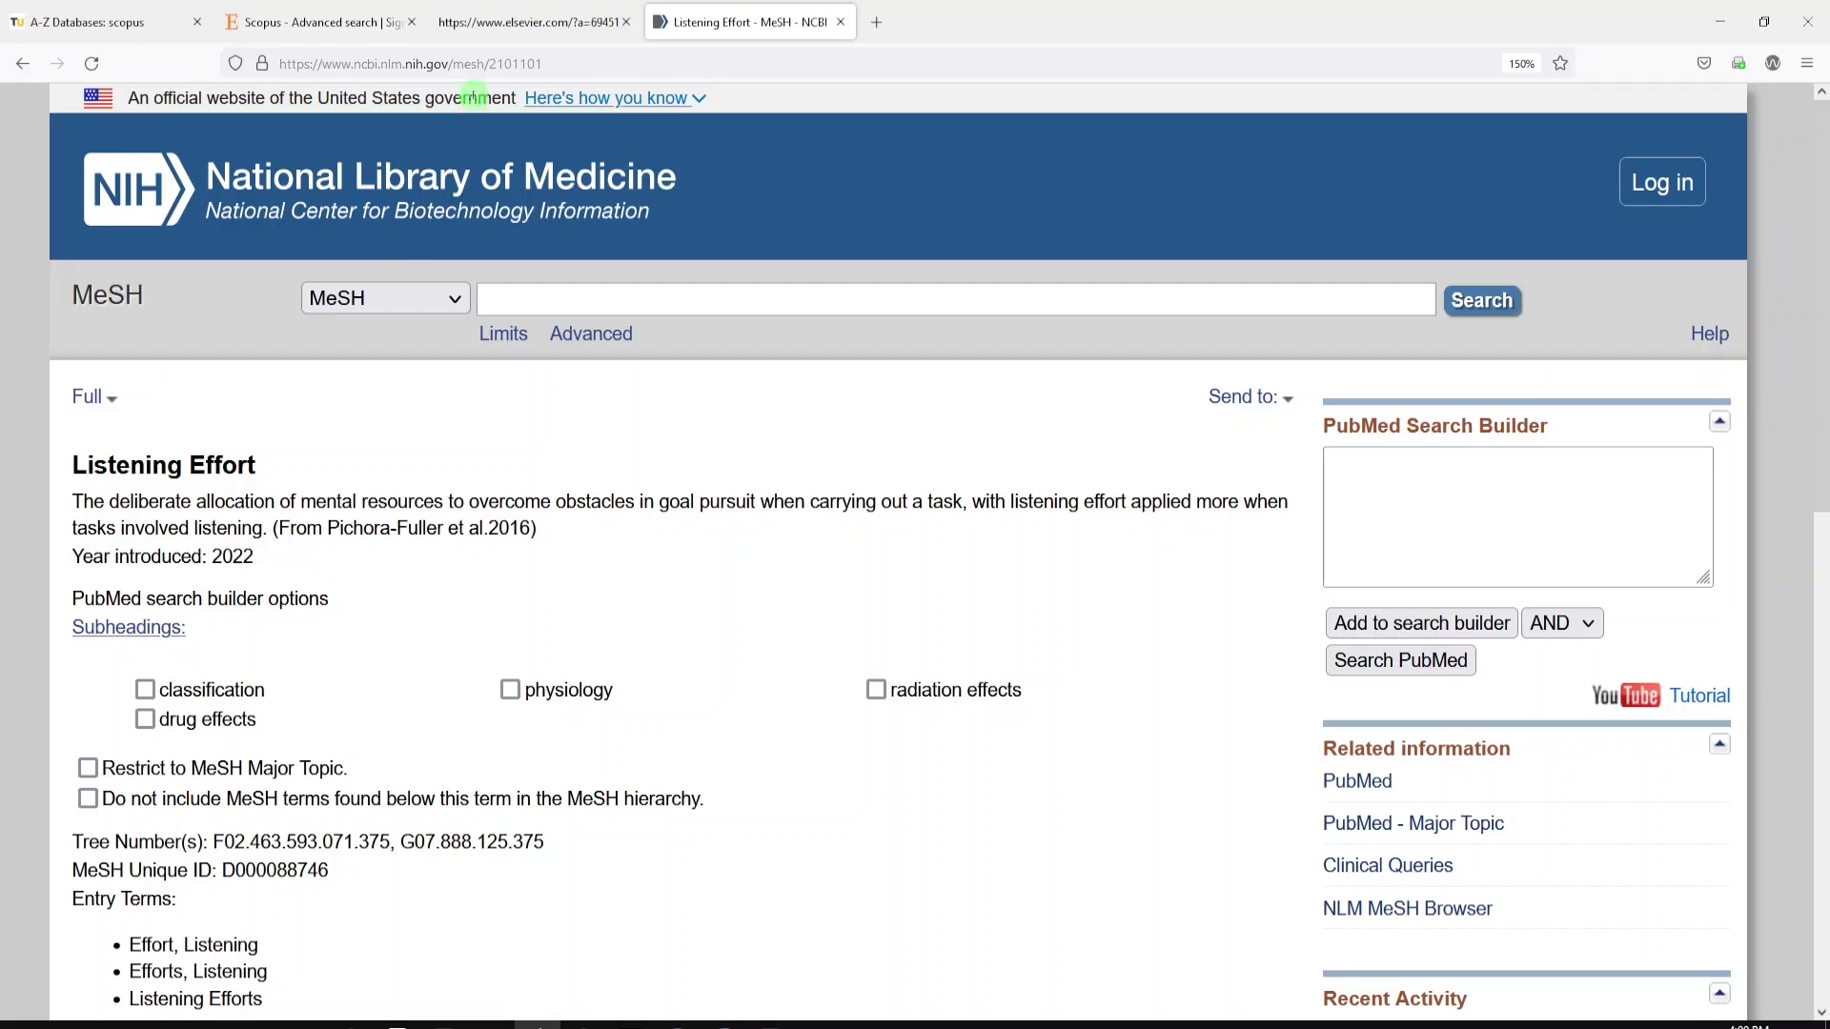
pyautogui.click(291, 22)
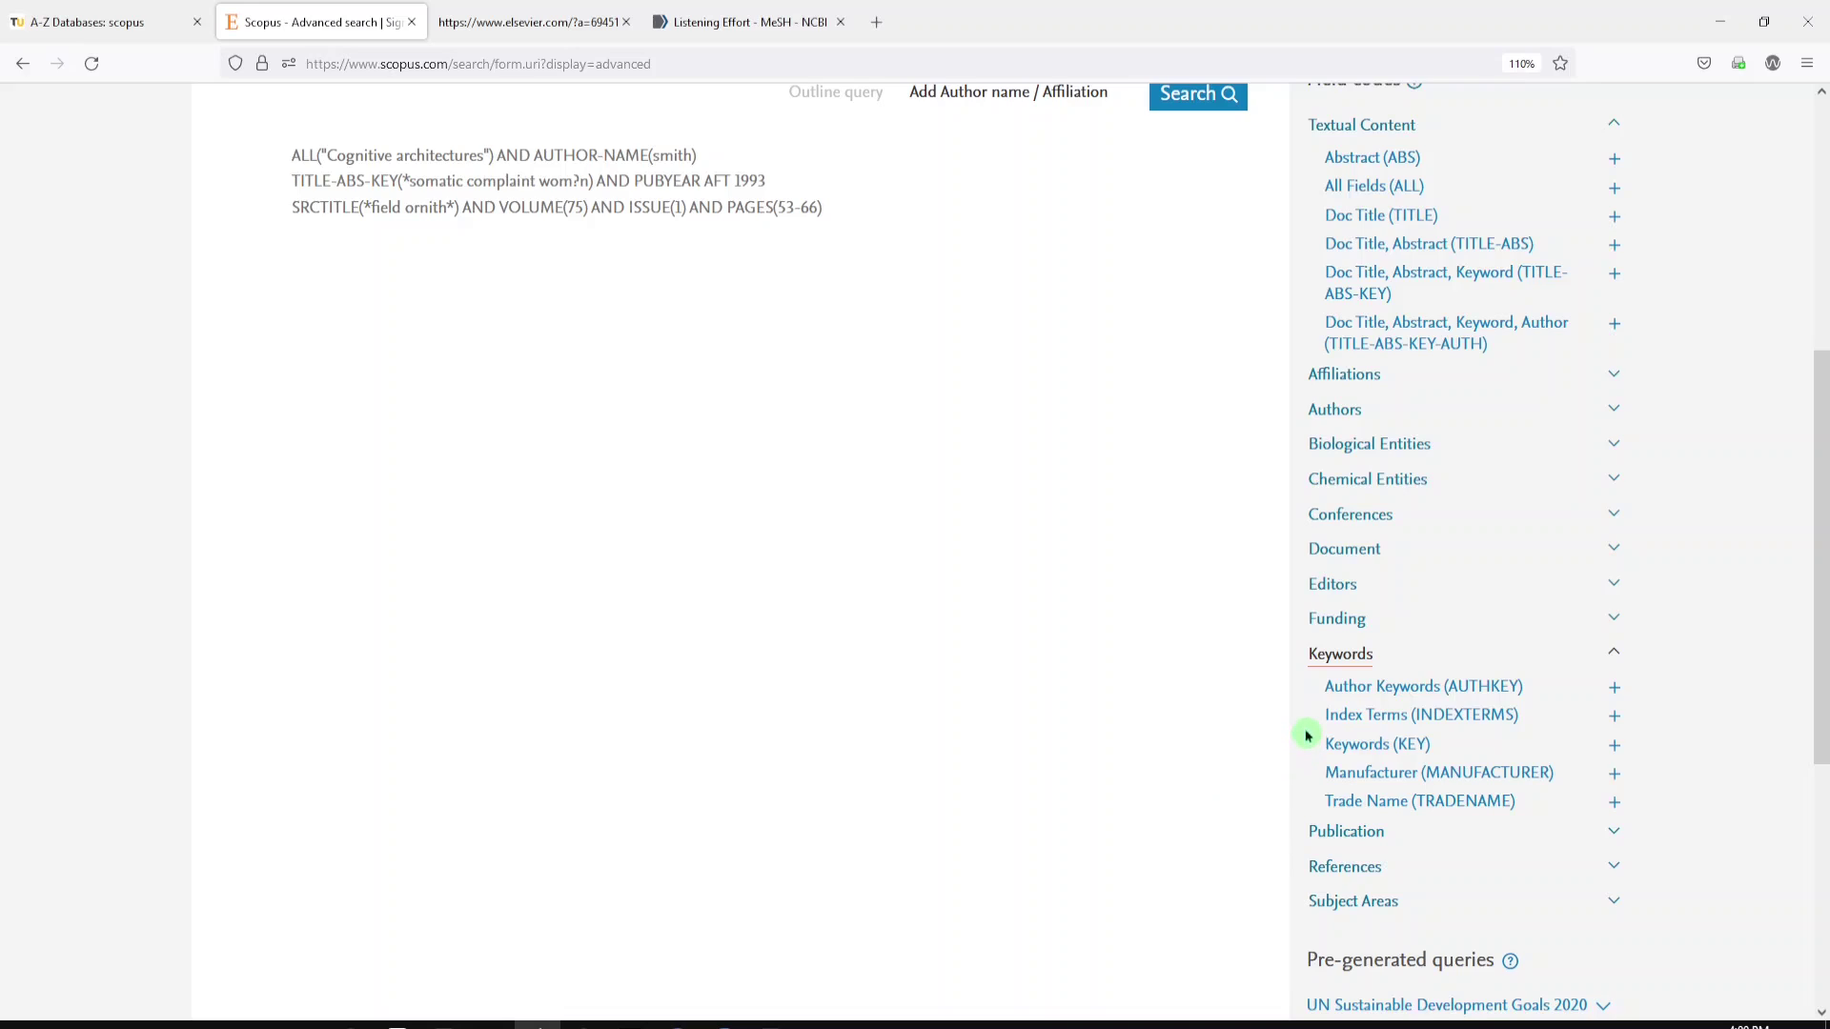
# Step: Build the query INDEXTERMS("listening effort") and run it, returning 166 documents
pyautogui.moveTo(1339, 713)
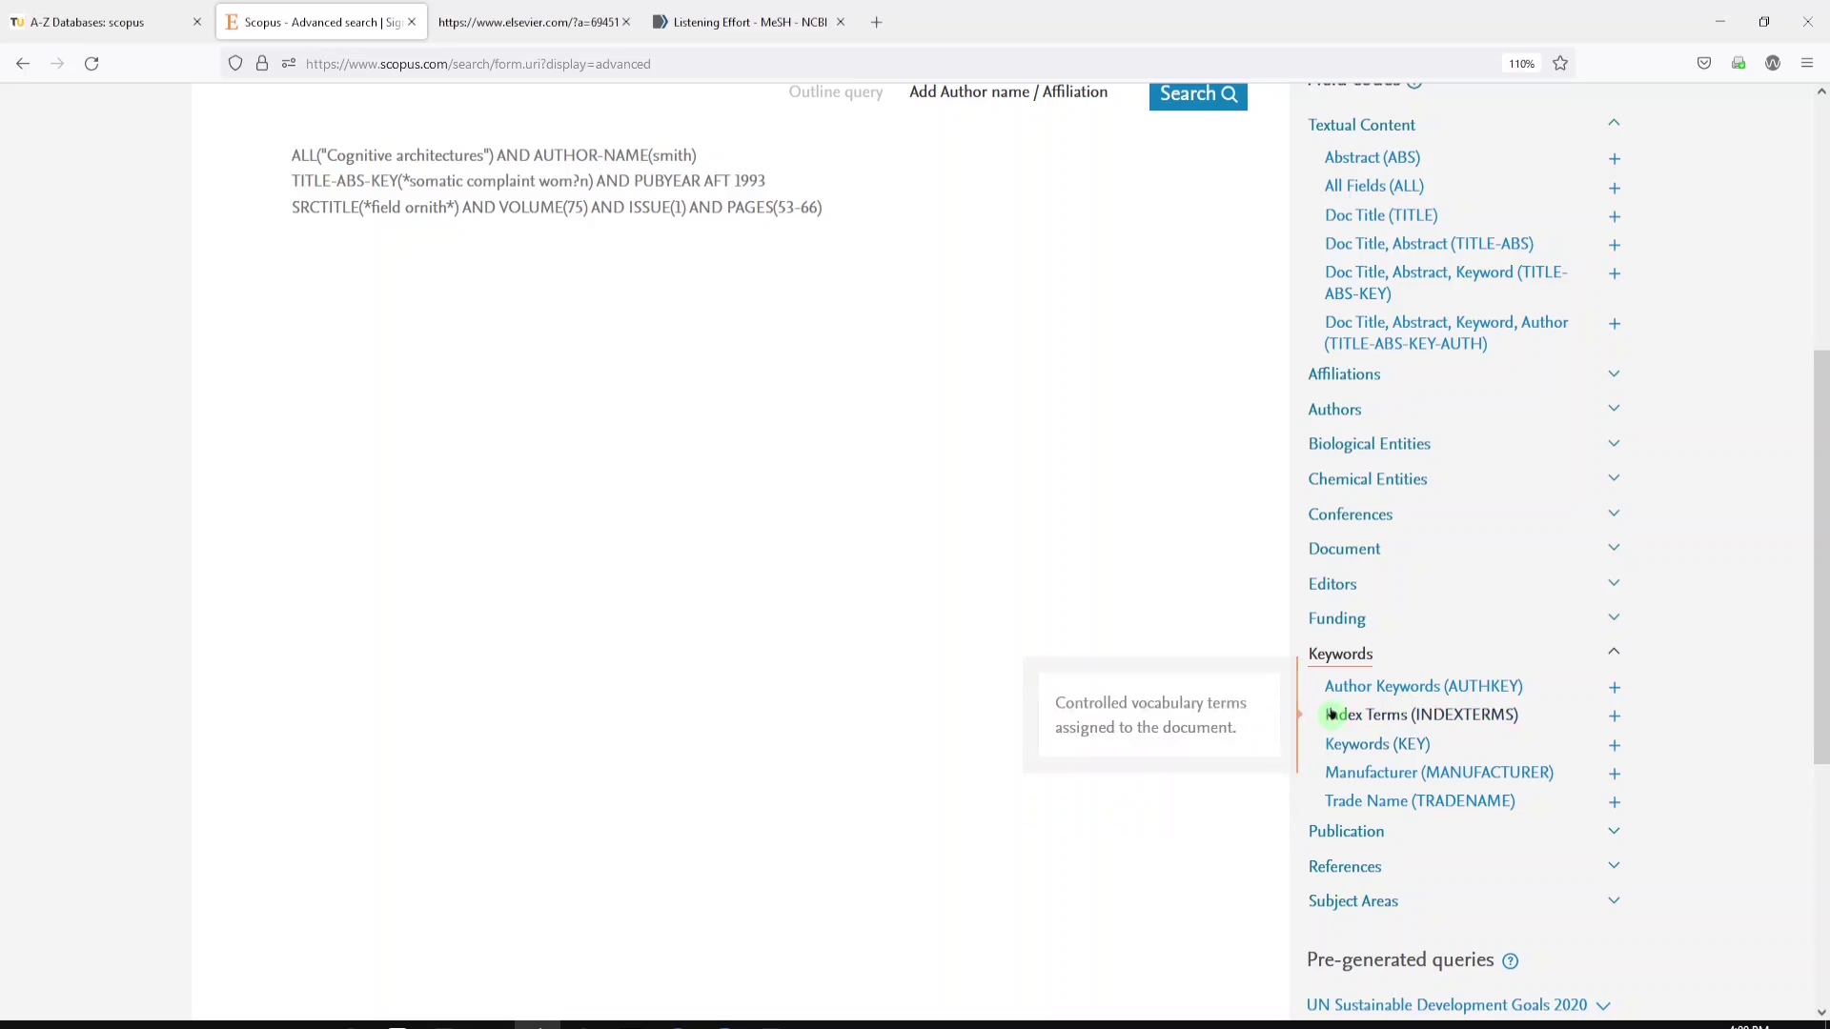
pyautogui.click(1614, 719)
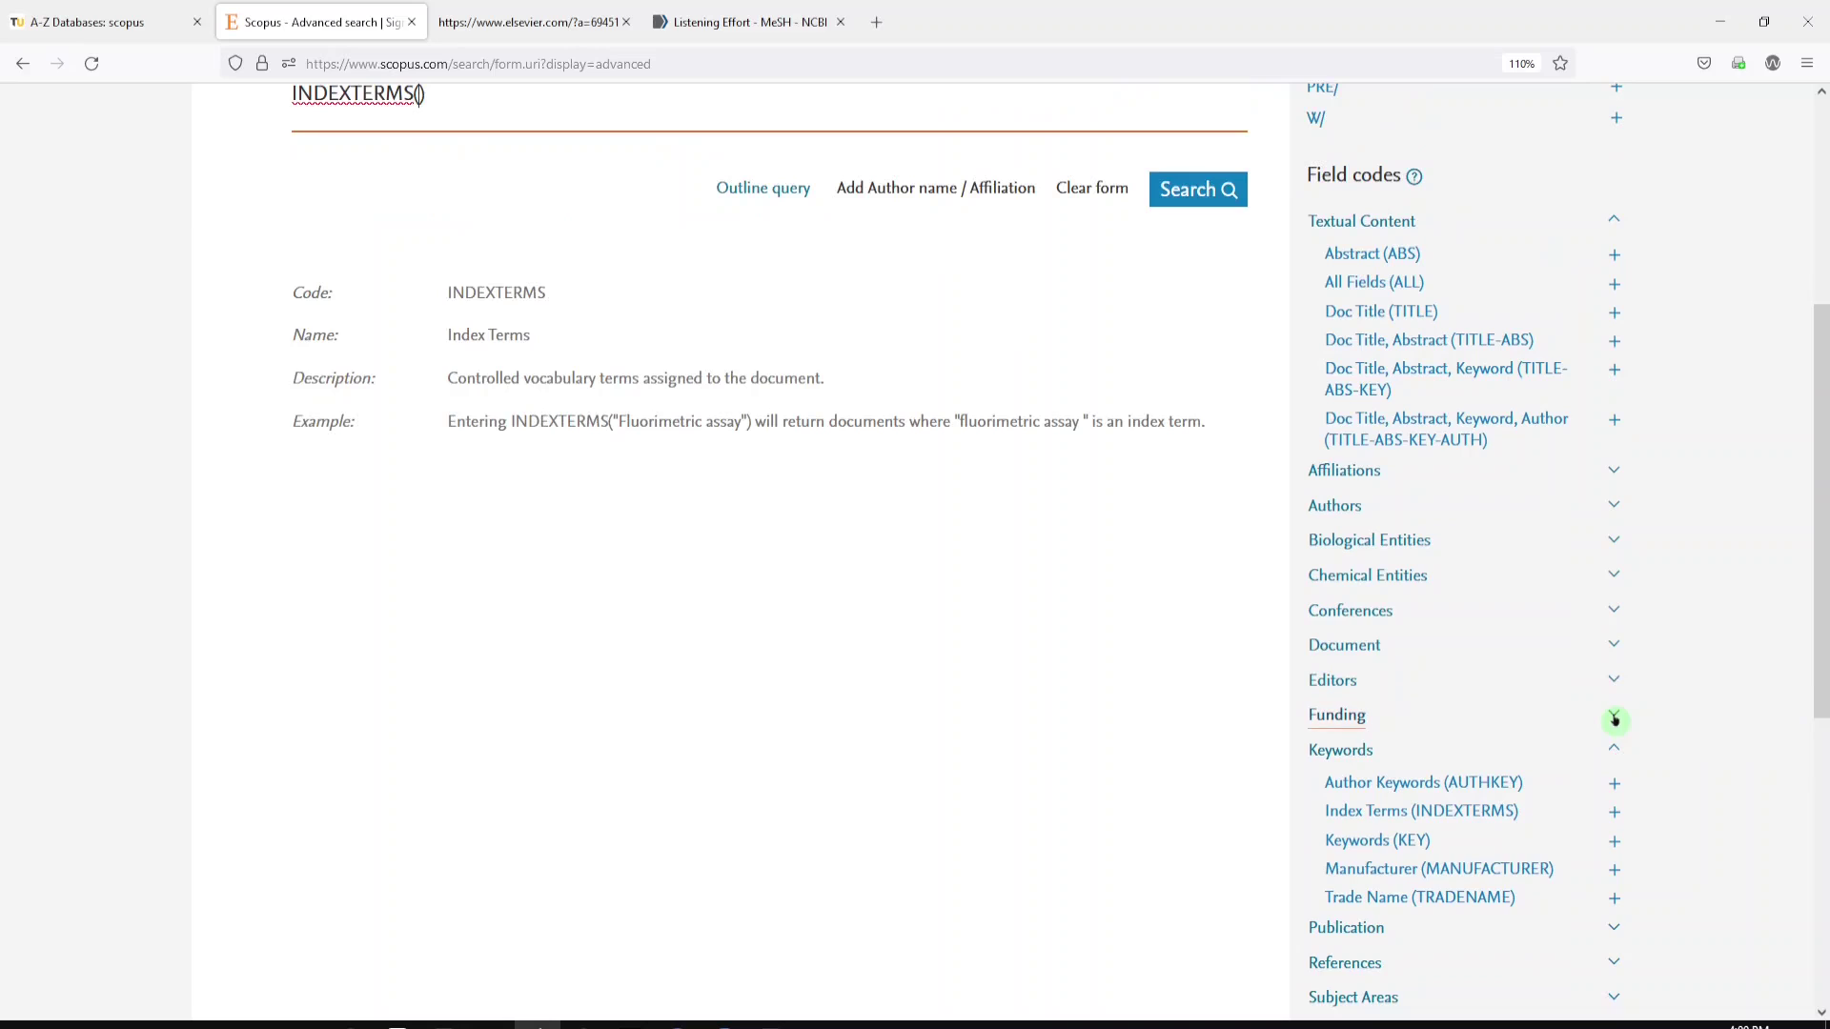
pyautogui.scroll(4, 694, 395)
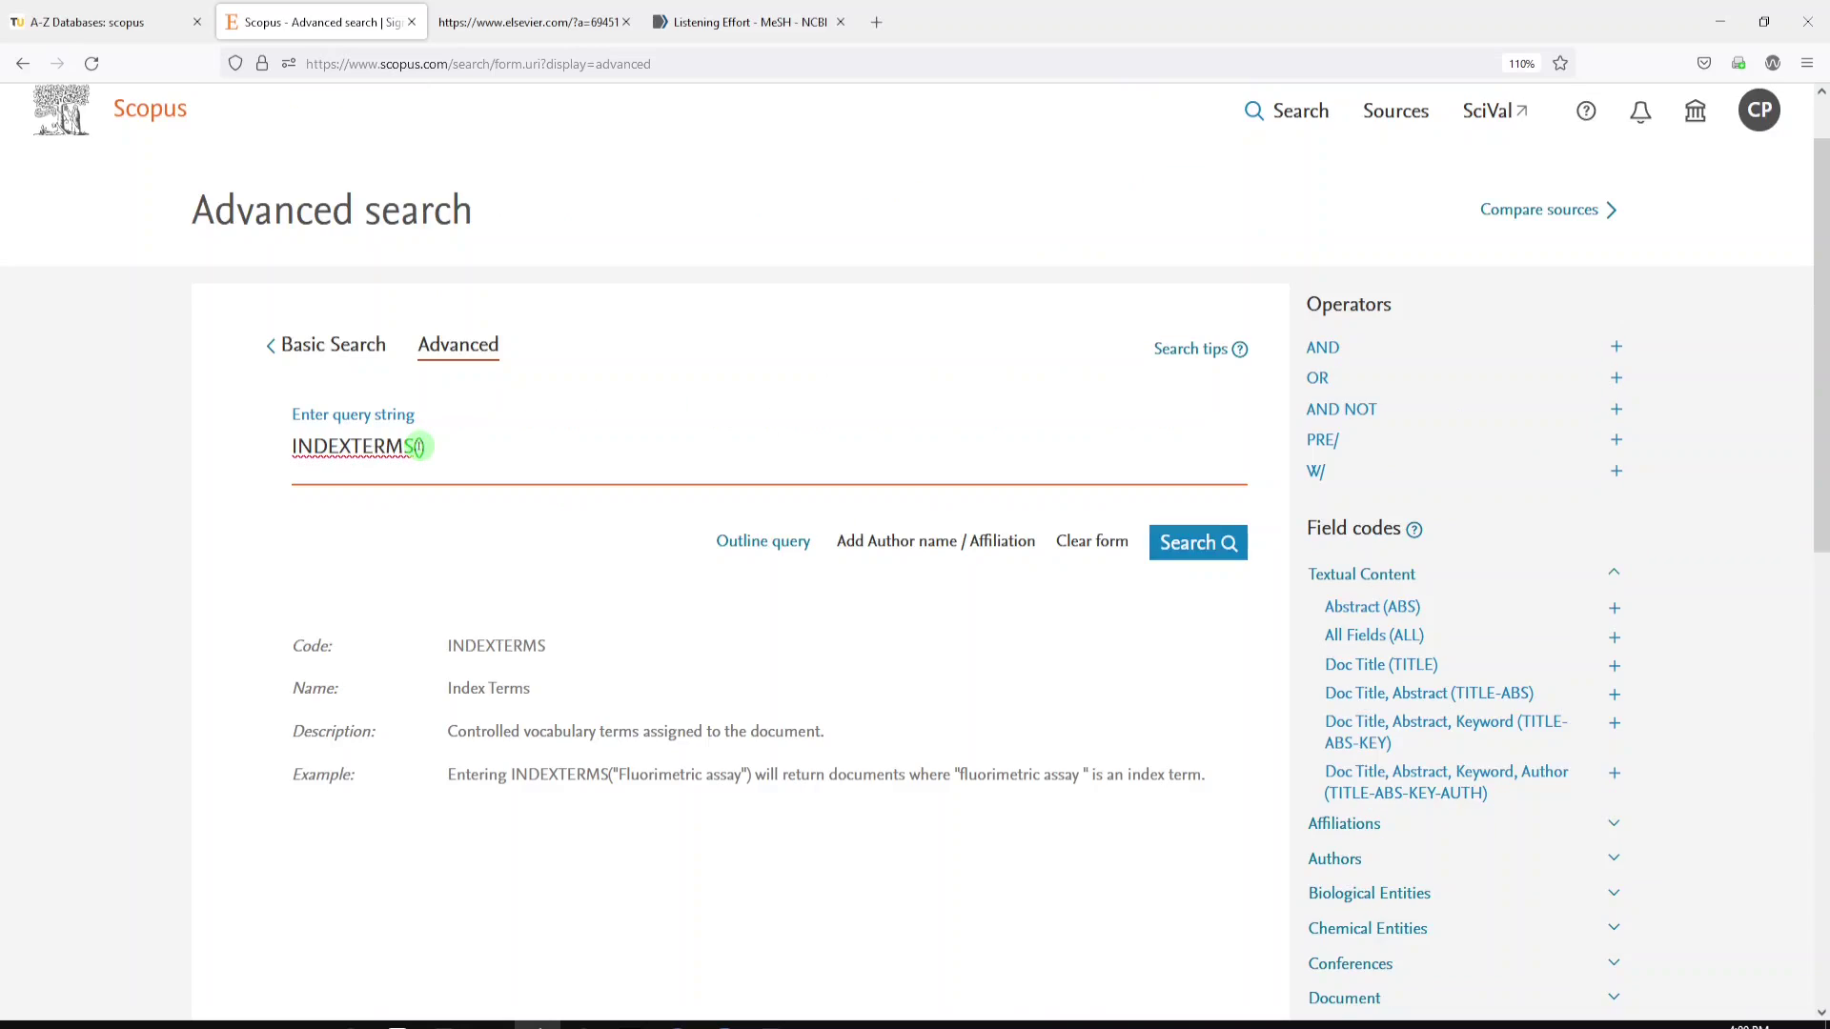
pyautogui.click(420, 446)
pyautogui.write('"is')
pyautogui.write('effort')
pyautogui.moveTo(428, 446); pyautogui.dragTo(550, 449)
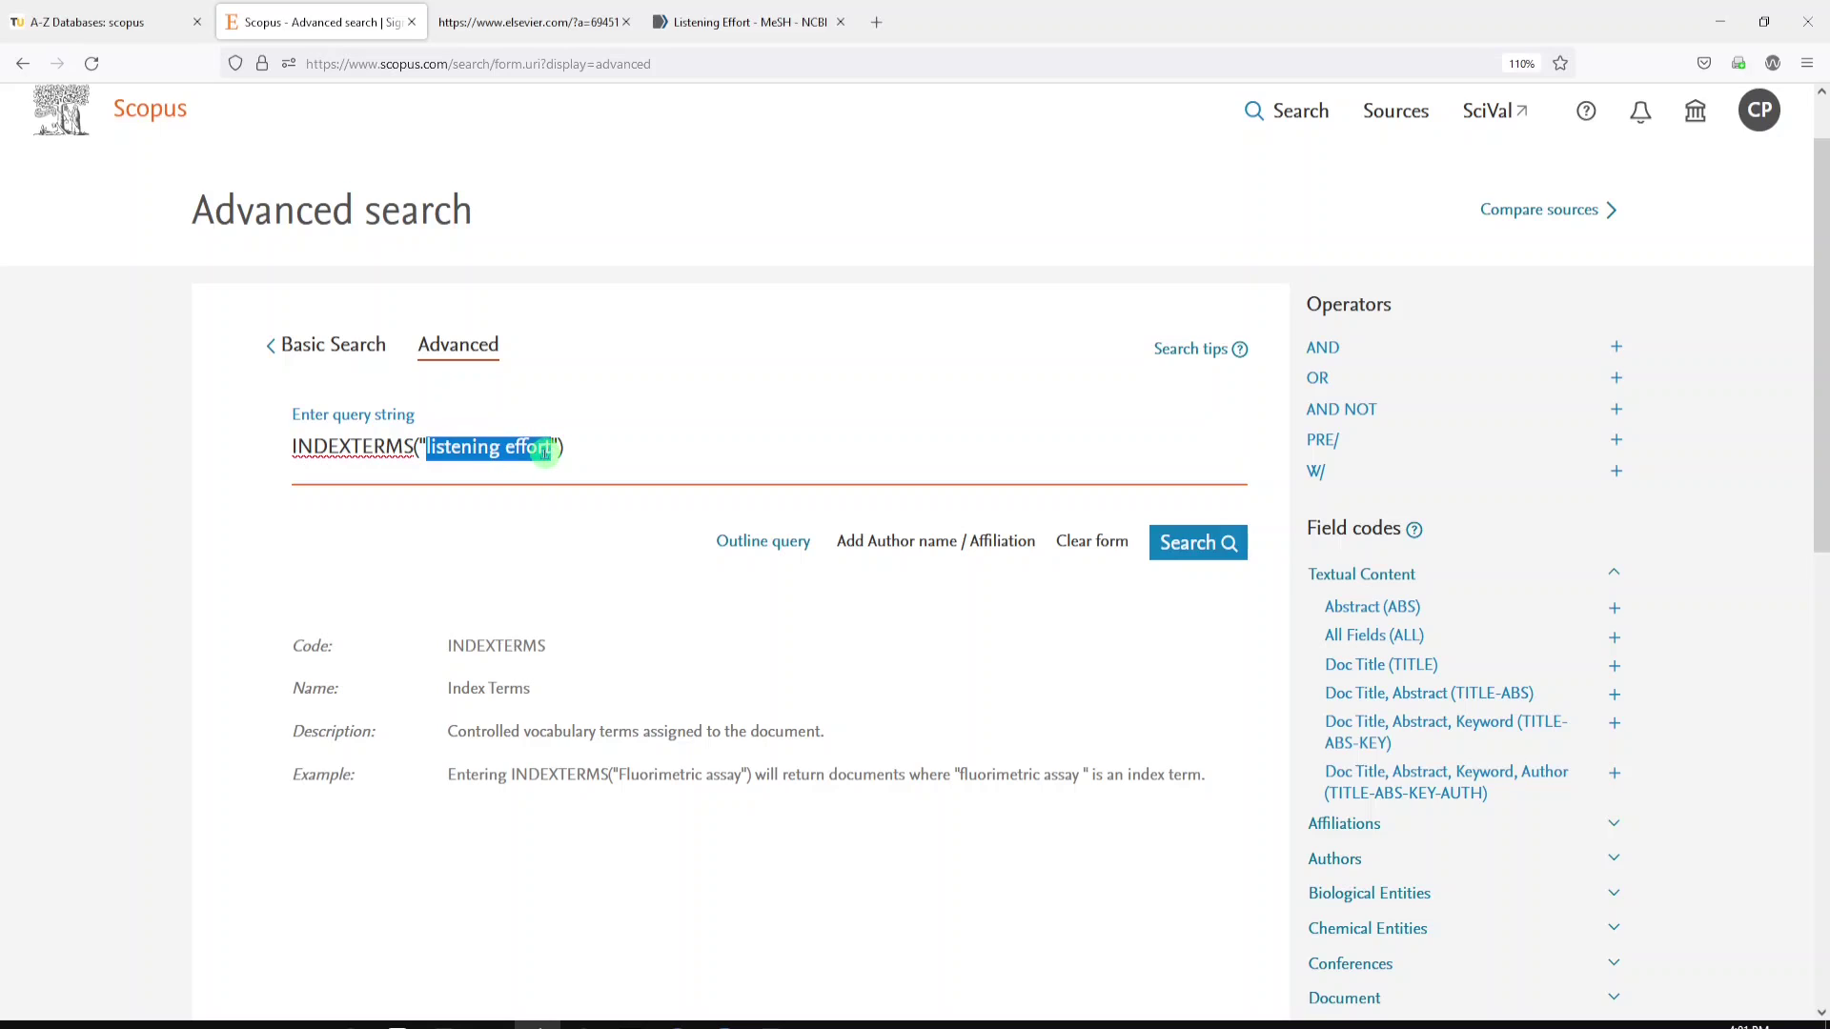
pyautogui.click(741, 14)
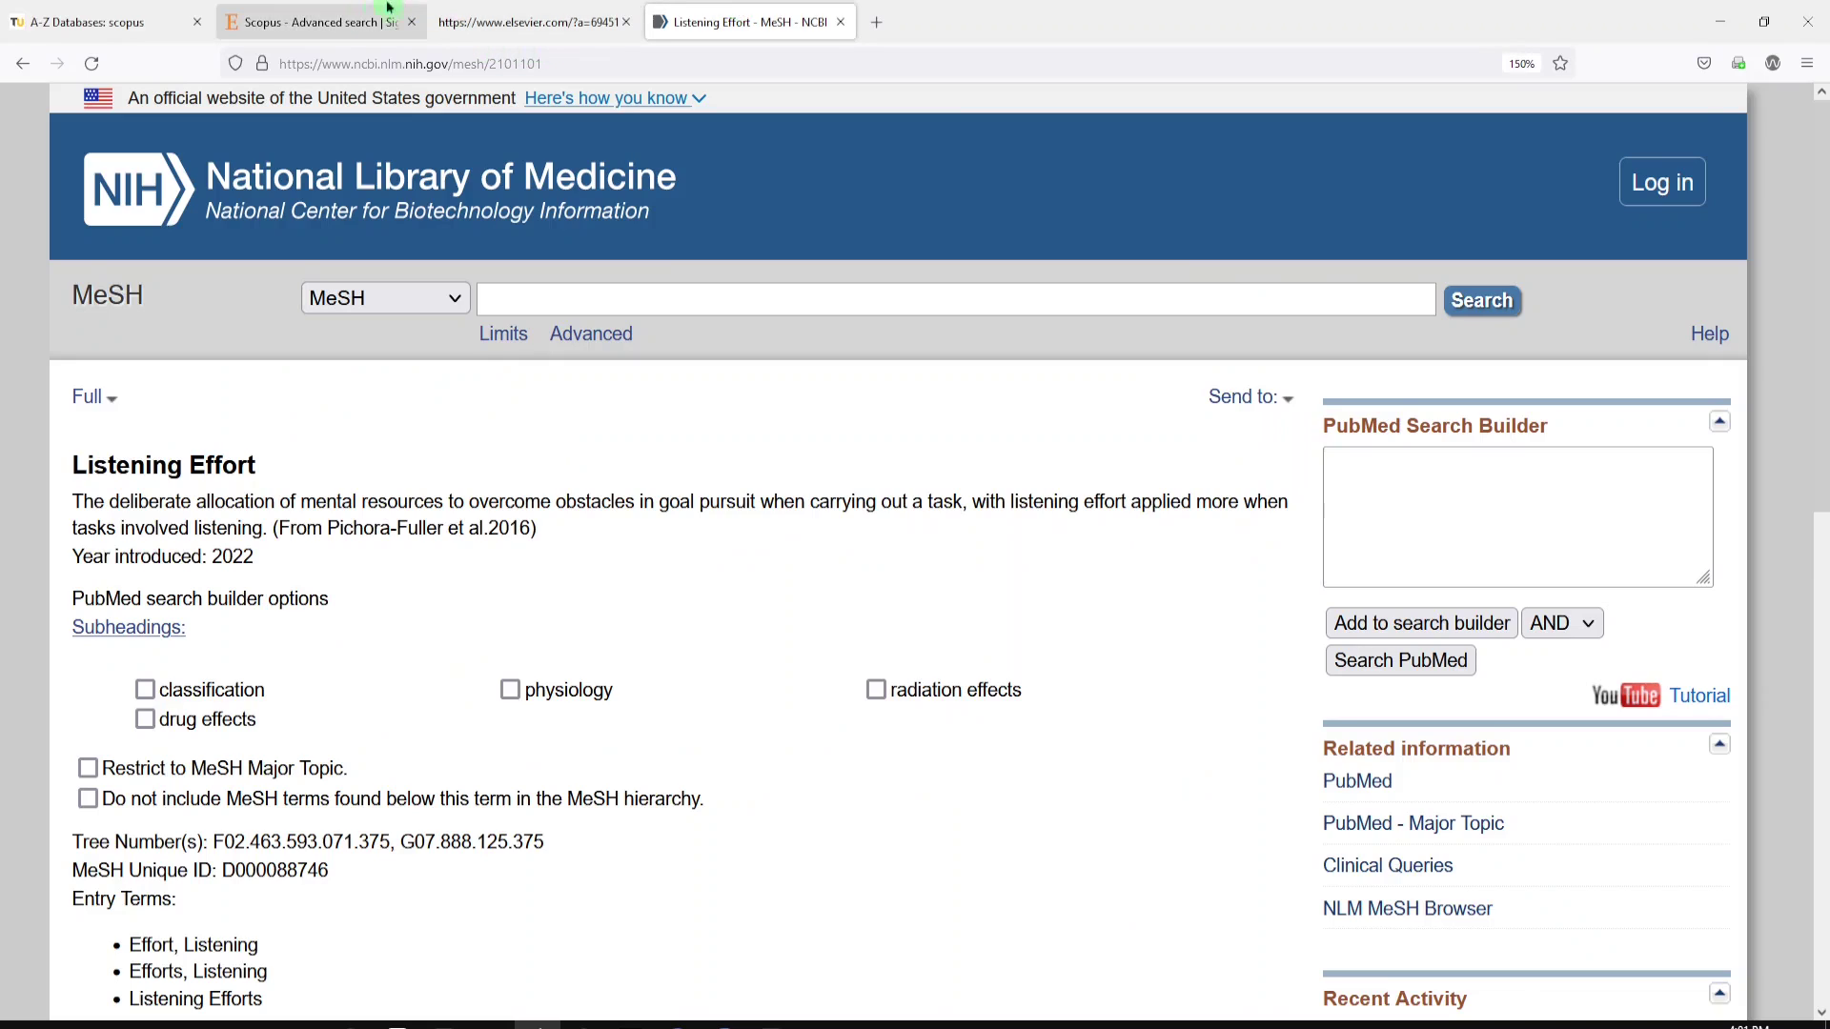
pyautogui.click(324, 22)
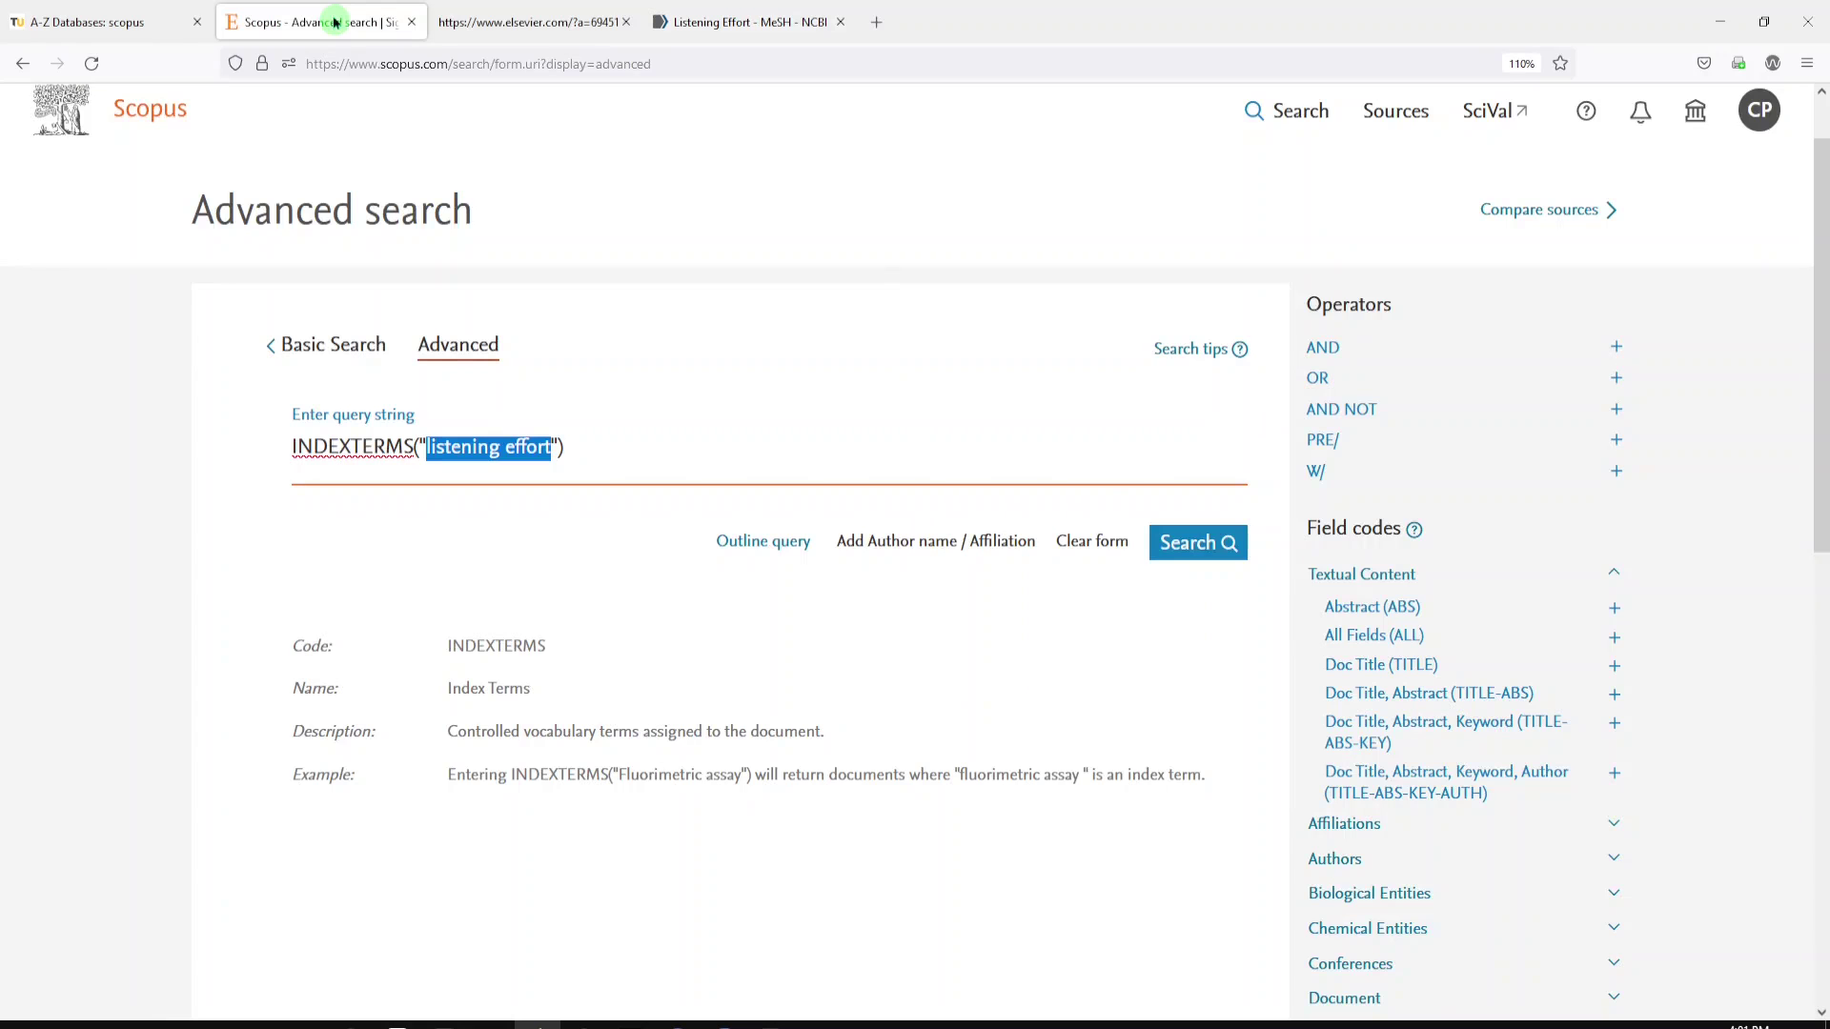
pyautogui.click(1197, 539)
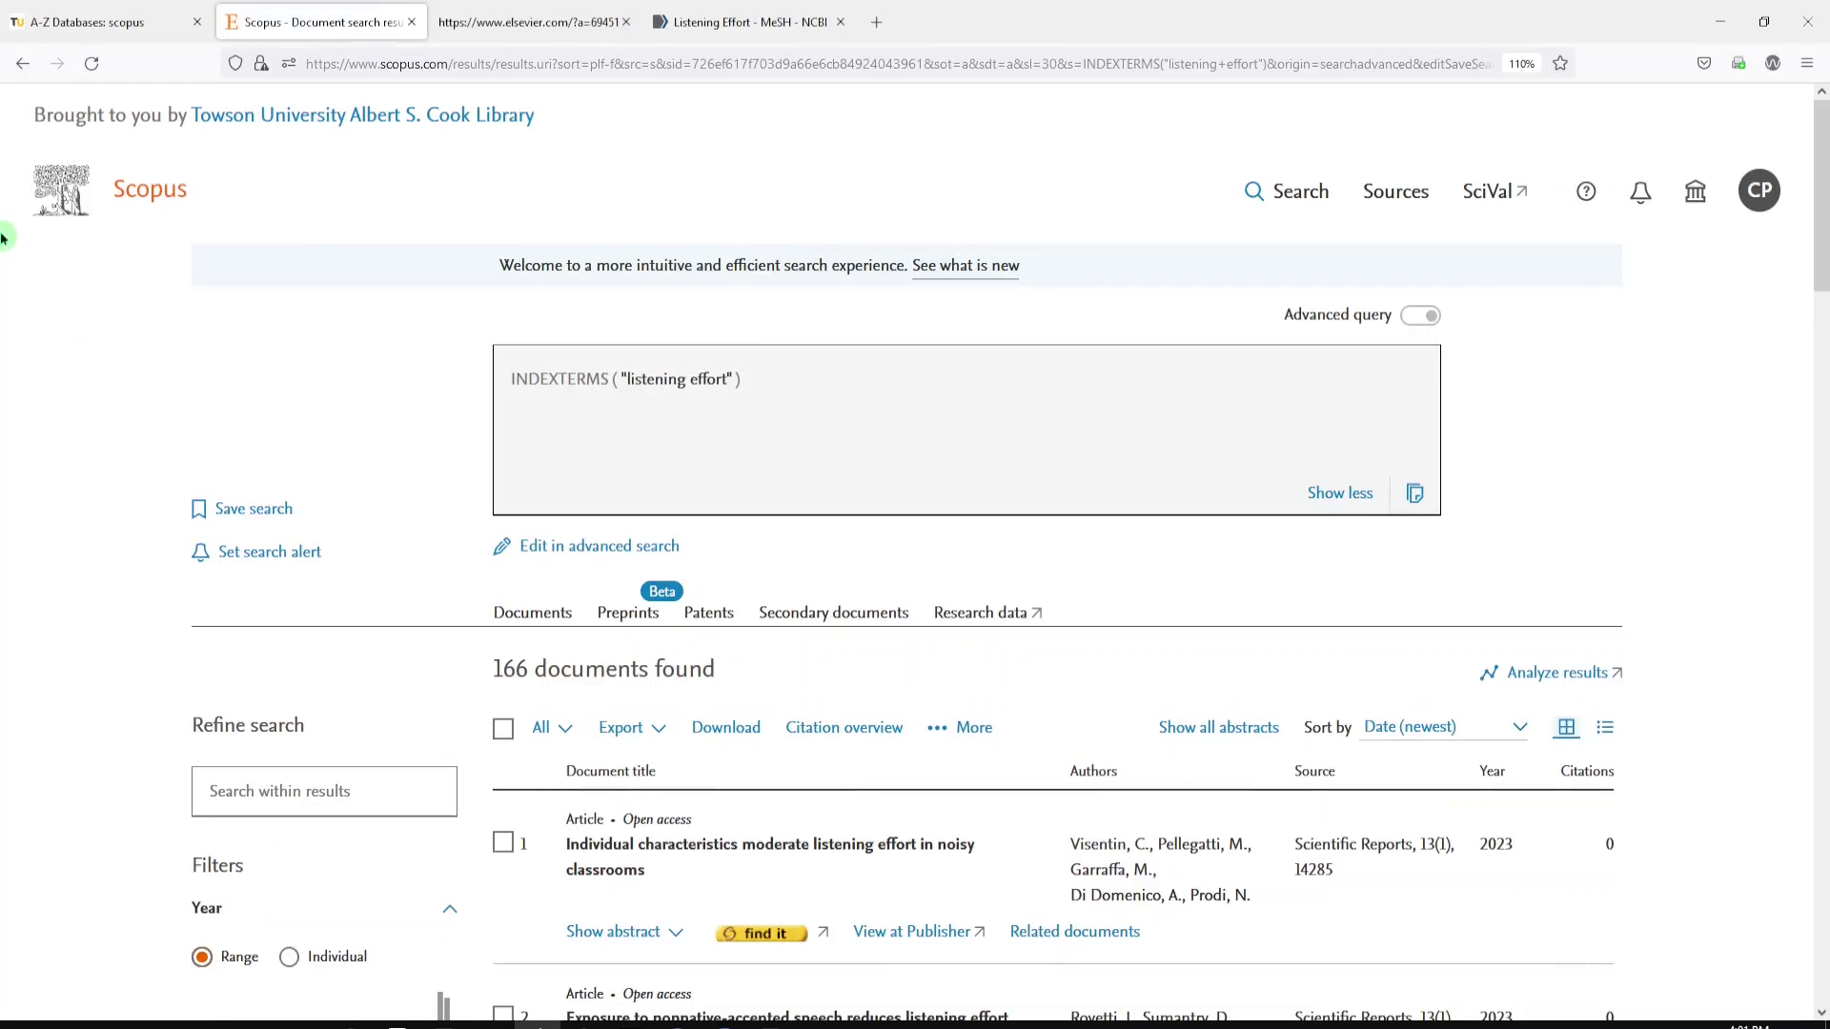
# Step: Sort the listening effort results by Date (oldest)
pyautogui.scroll(-2, 843, 761)
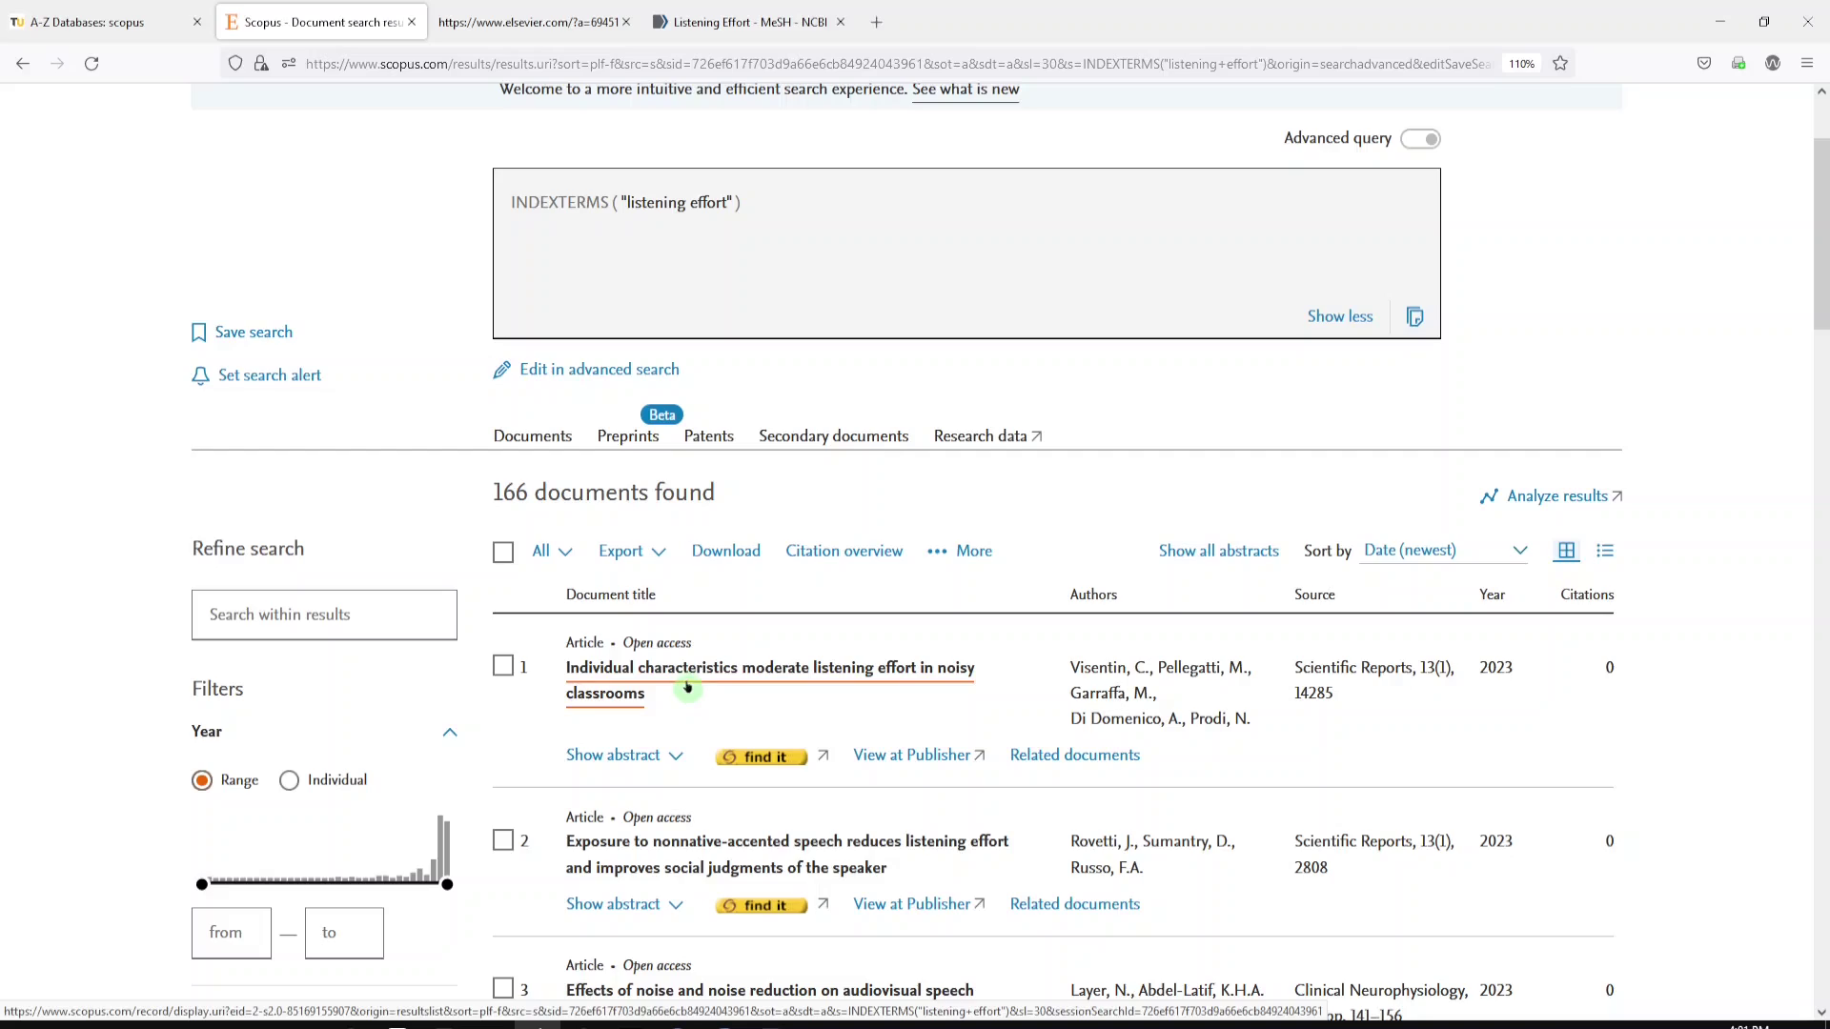
pyautogui.scroll(-7, 1218, 667)
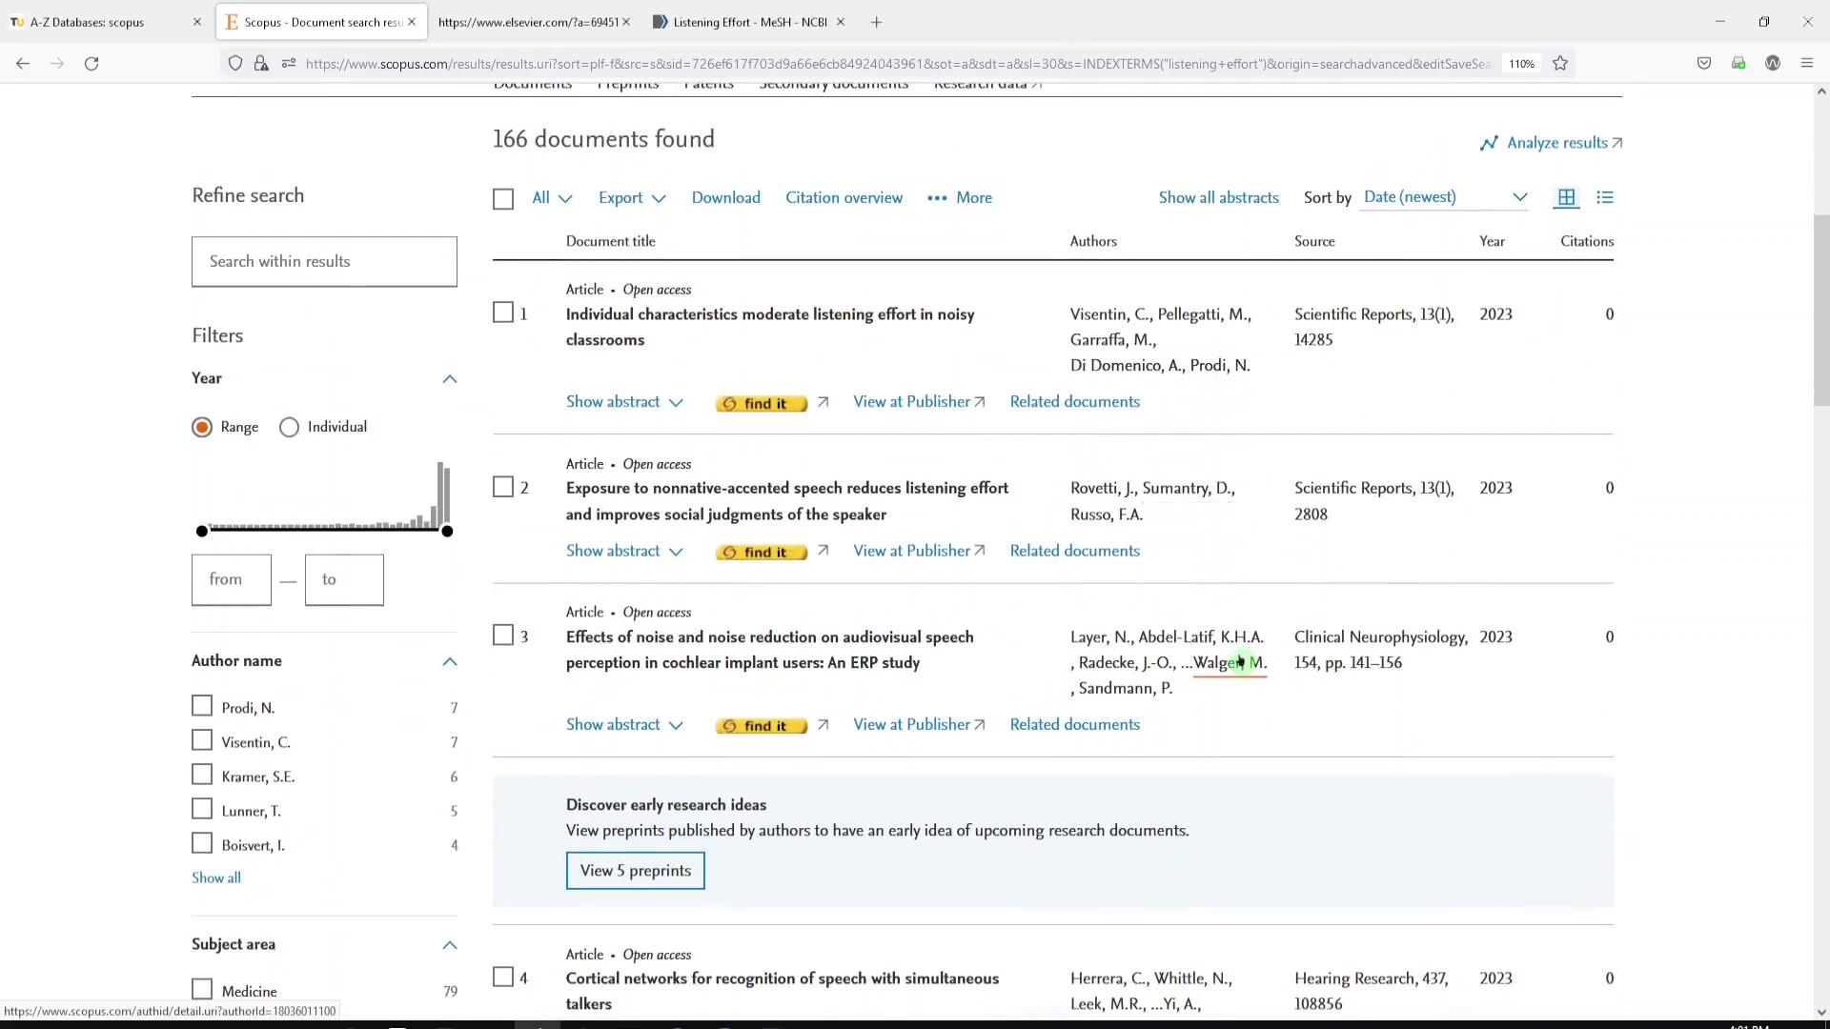
pyautogui.scroll(-15, 1218, 665)
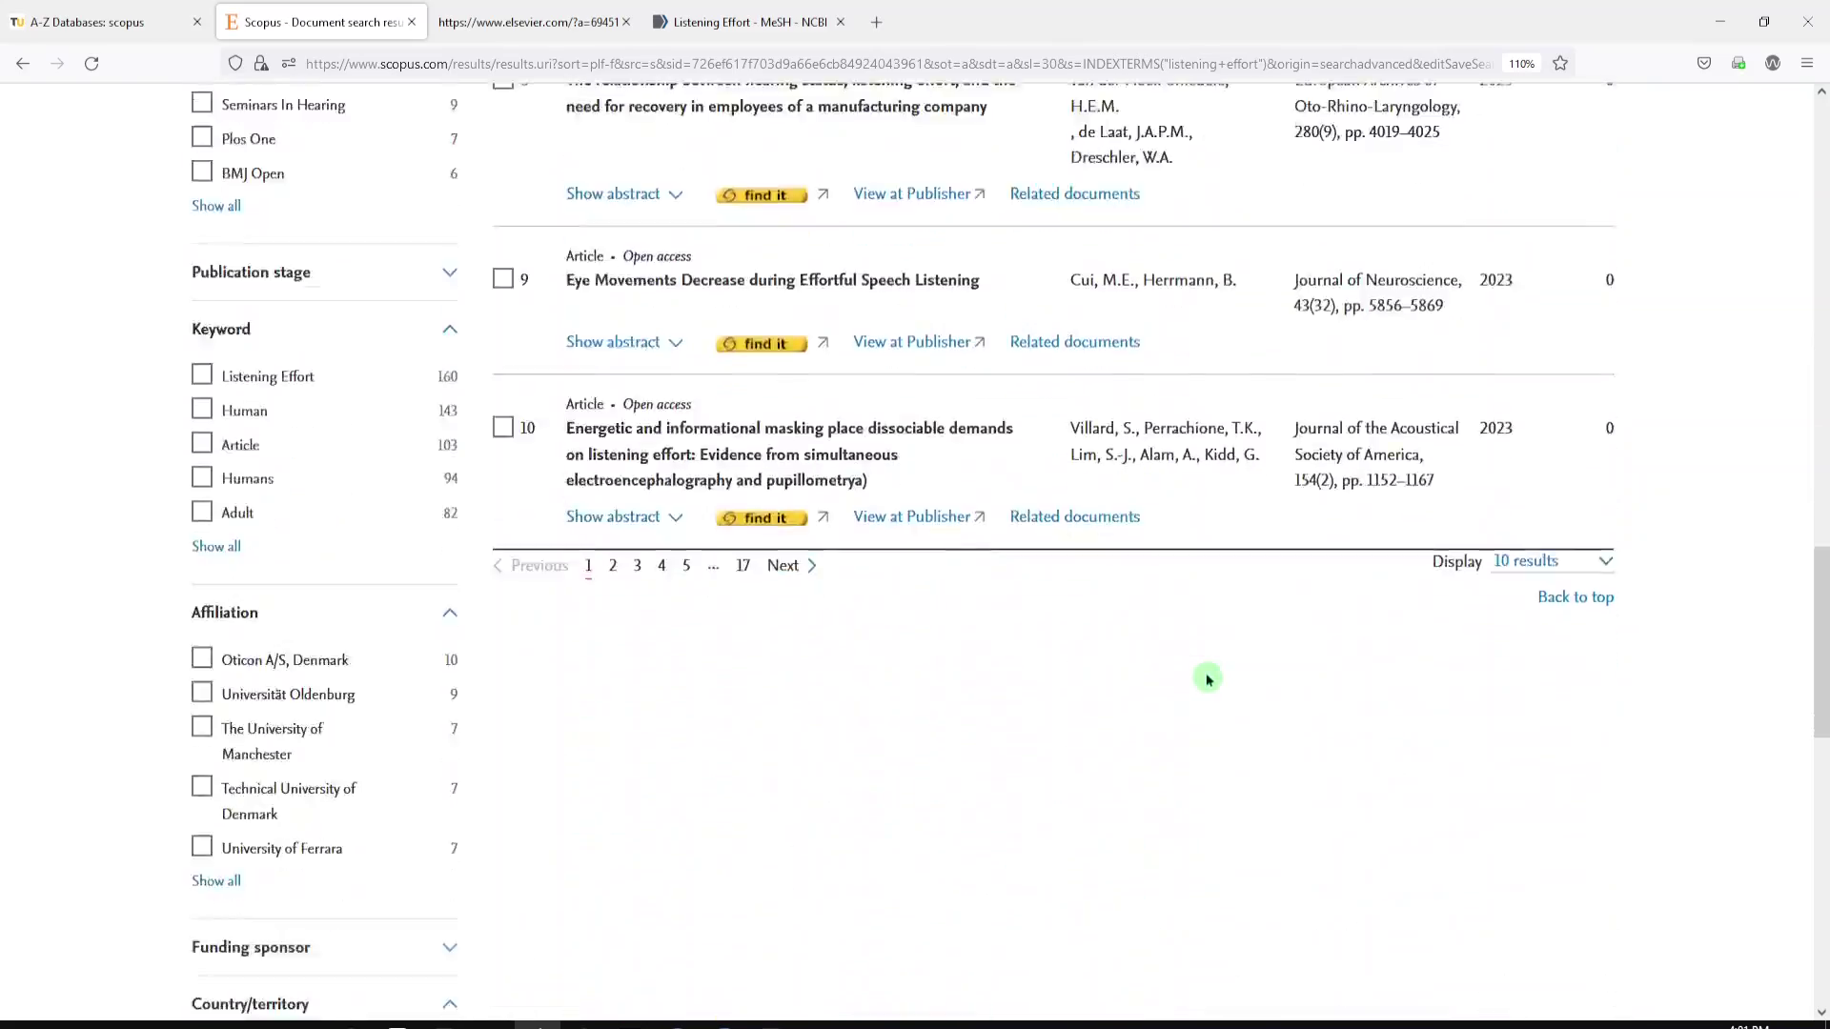
pyautogui.scroll(20, 1232, 619)
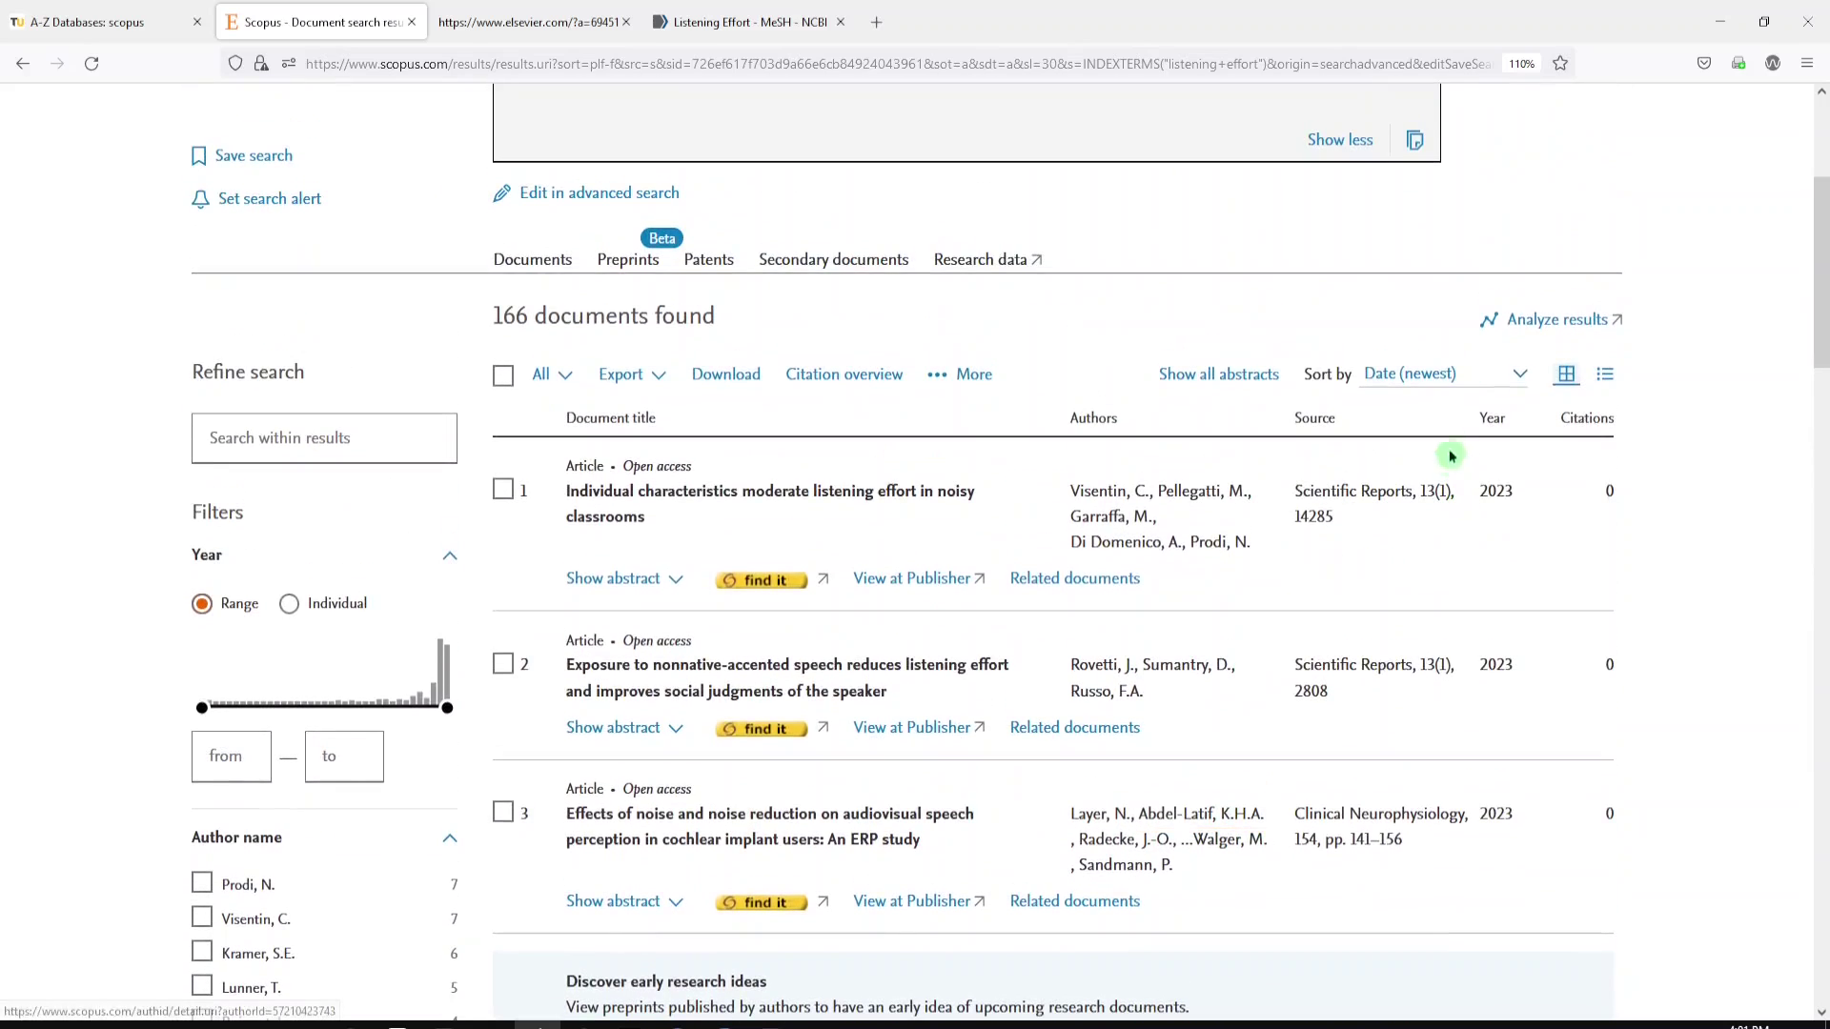
pyautogui.click(1460, 382)
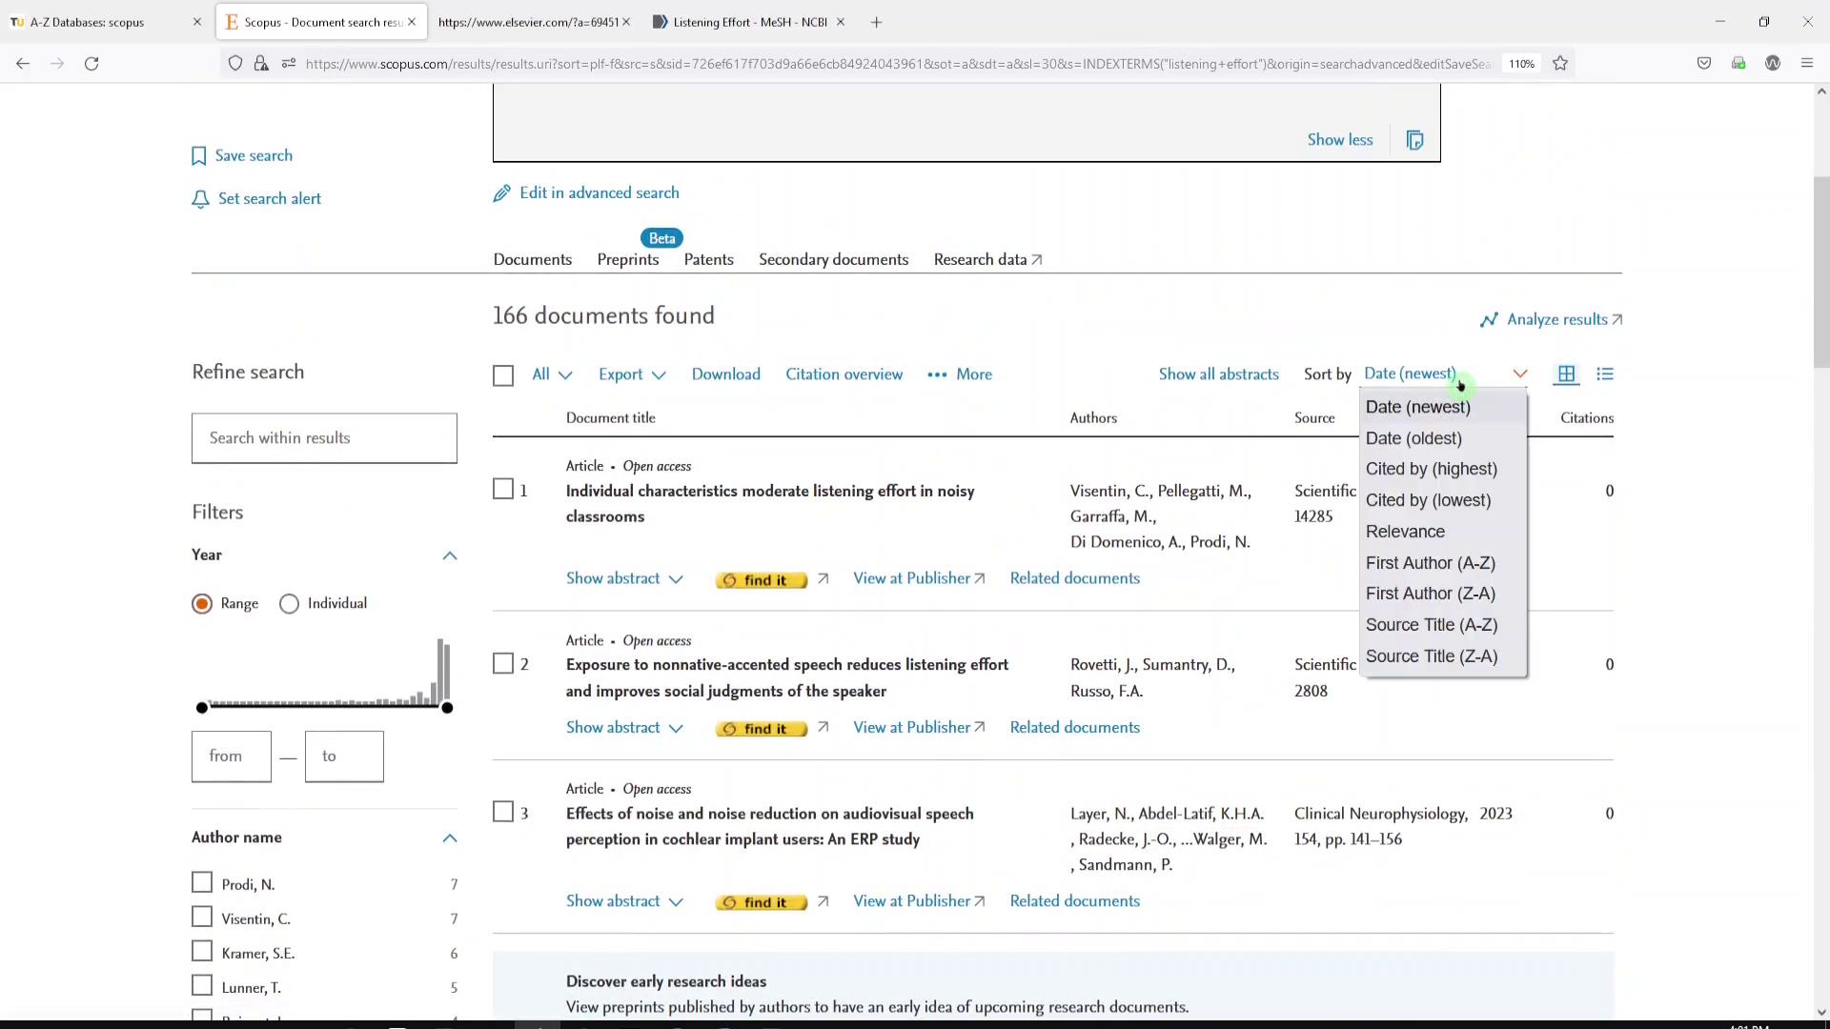
pyautogui.click(1450, 441)
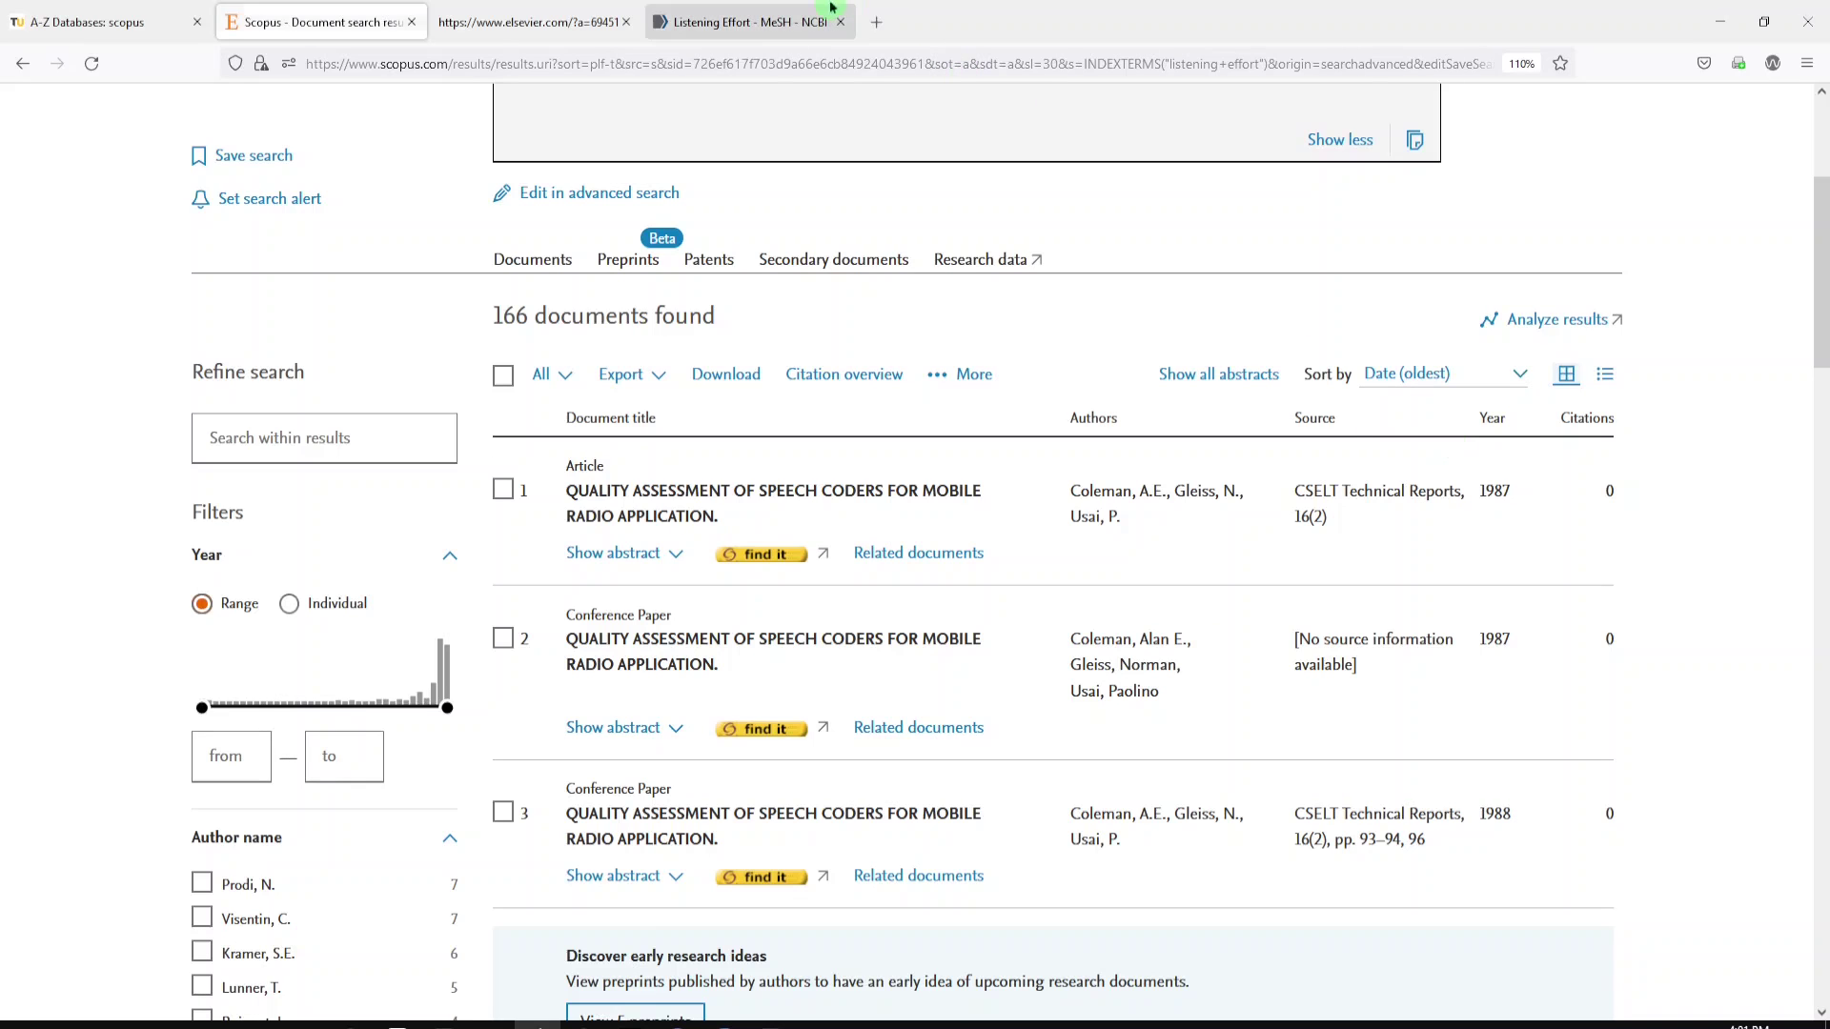
# Step: Enlarge and review the Listening Effort MeSH record, then return to the Scopus results
pyautogui.click(739, 21)
pyautogui.hotkey('ctrl', '+')
pyautogui.hotkey('ctrl', '+')
pyautogui.hotkey('ctrl', '+')
pyautogui.scroll(-1, 679, 341)
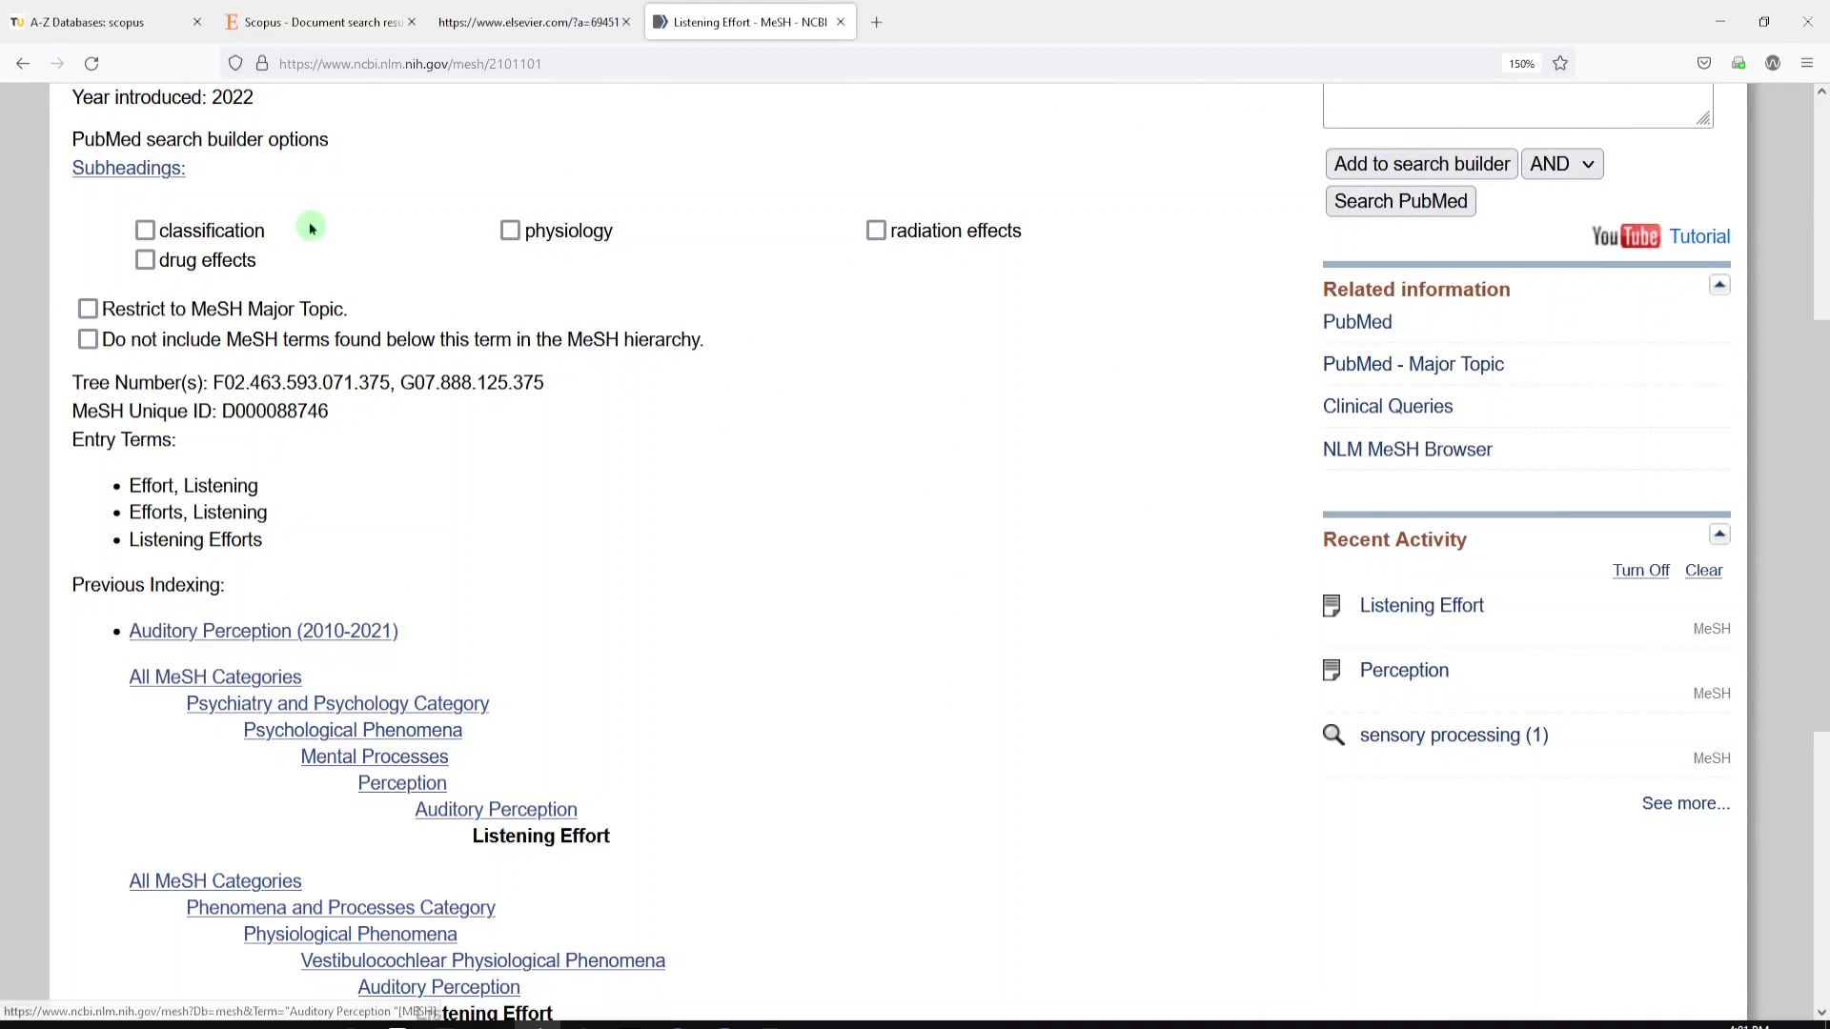
pyautogui.click(314, 24)
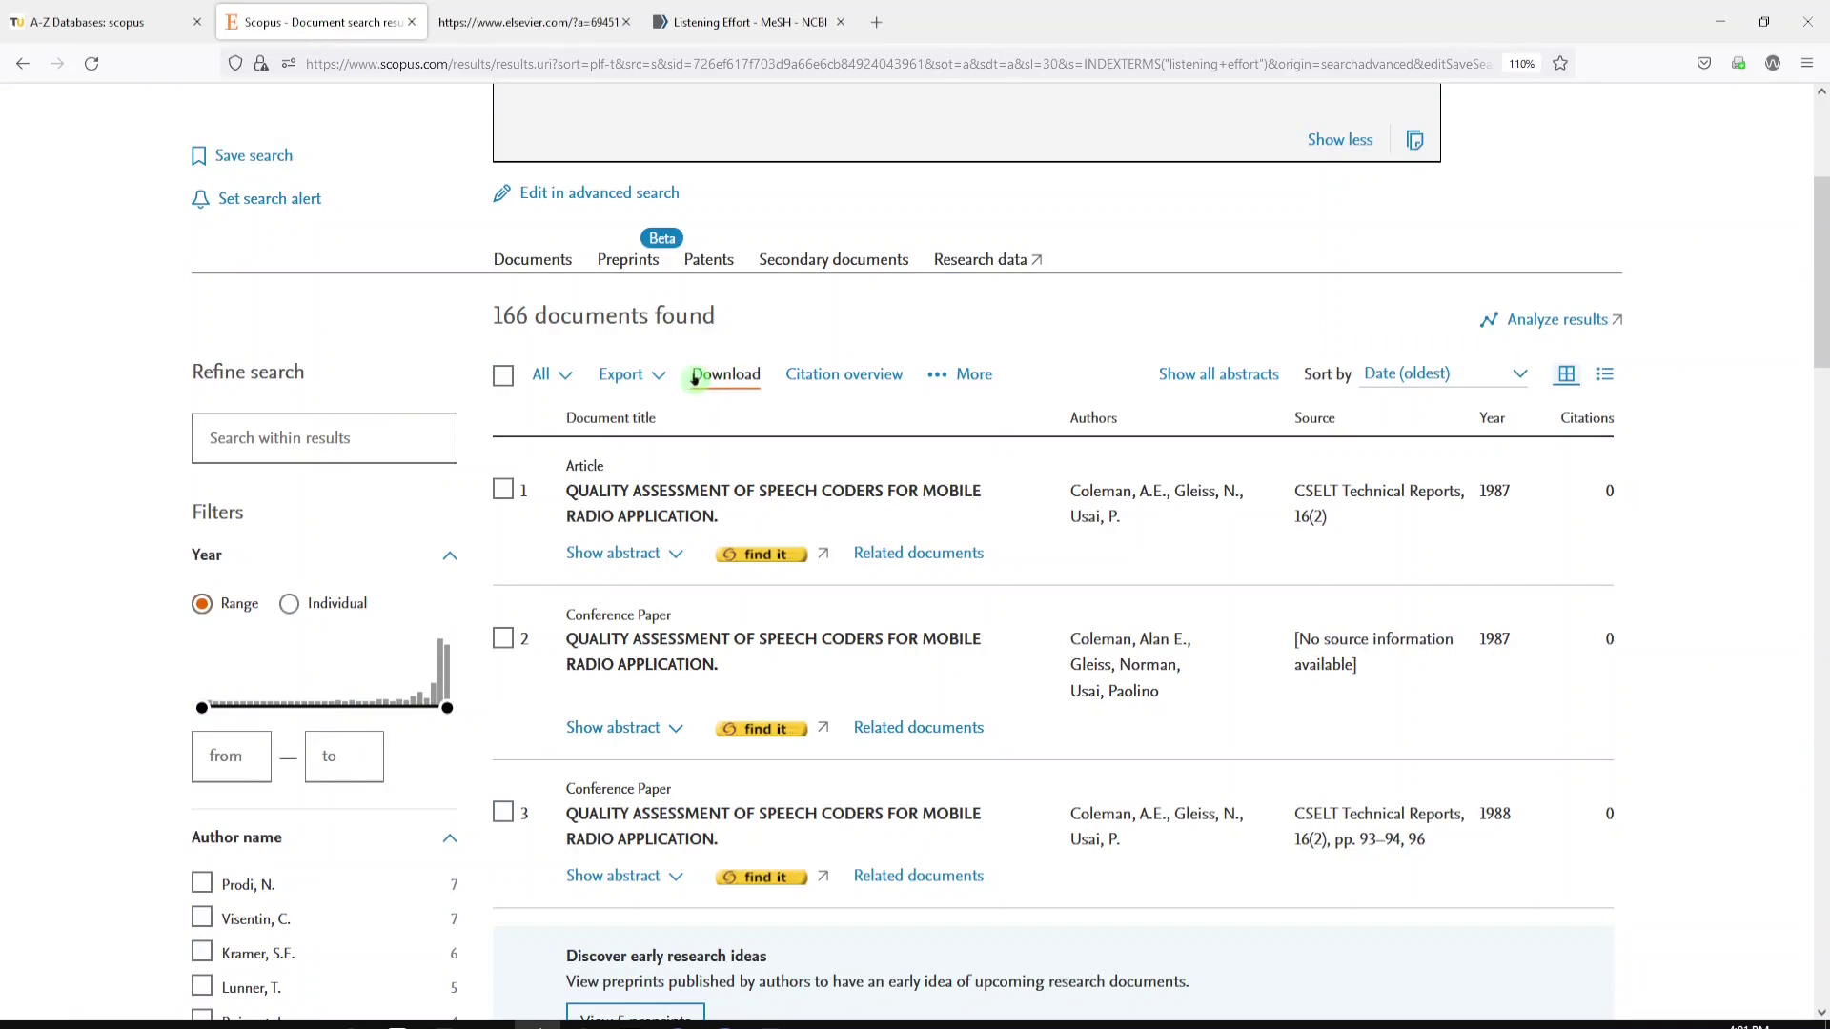
# Step: Sort the results back to Date (newest) and open the first result's details
pyautogui.scroll(3, 916, 670)
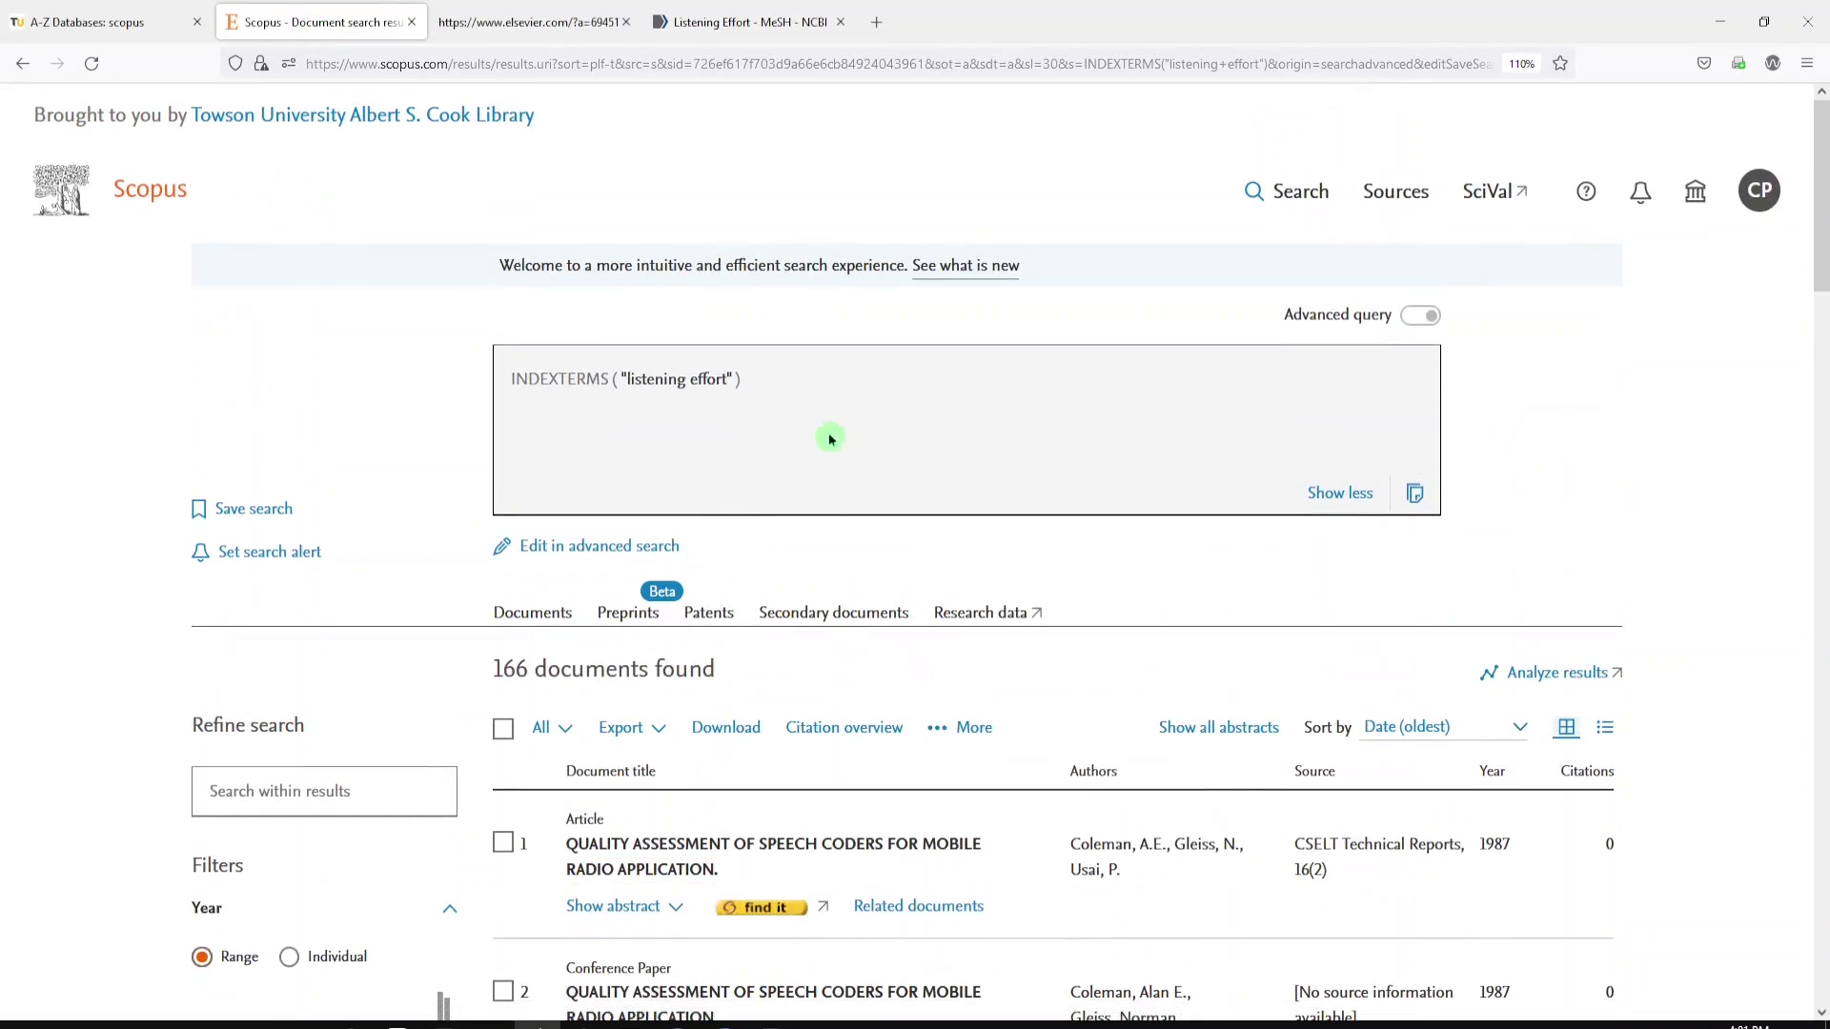
pyautogui.scroll(-2, 784, 457)
pyautogui.scroll(-3, 716, 637)
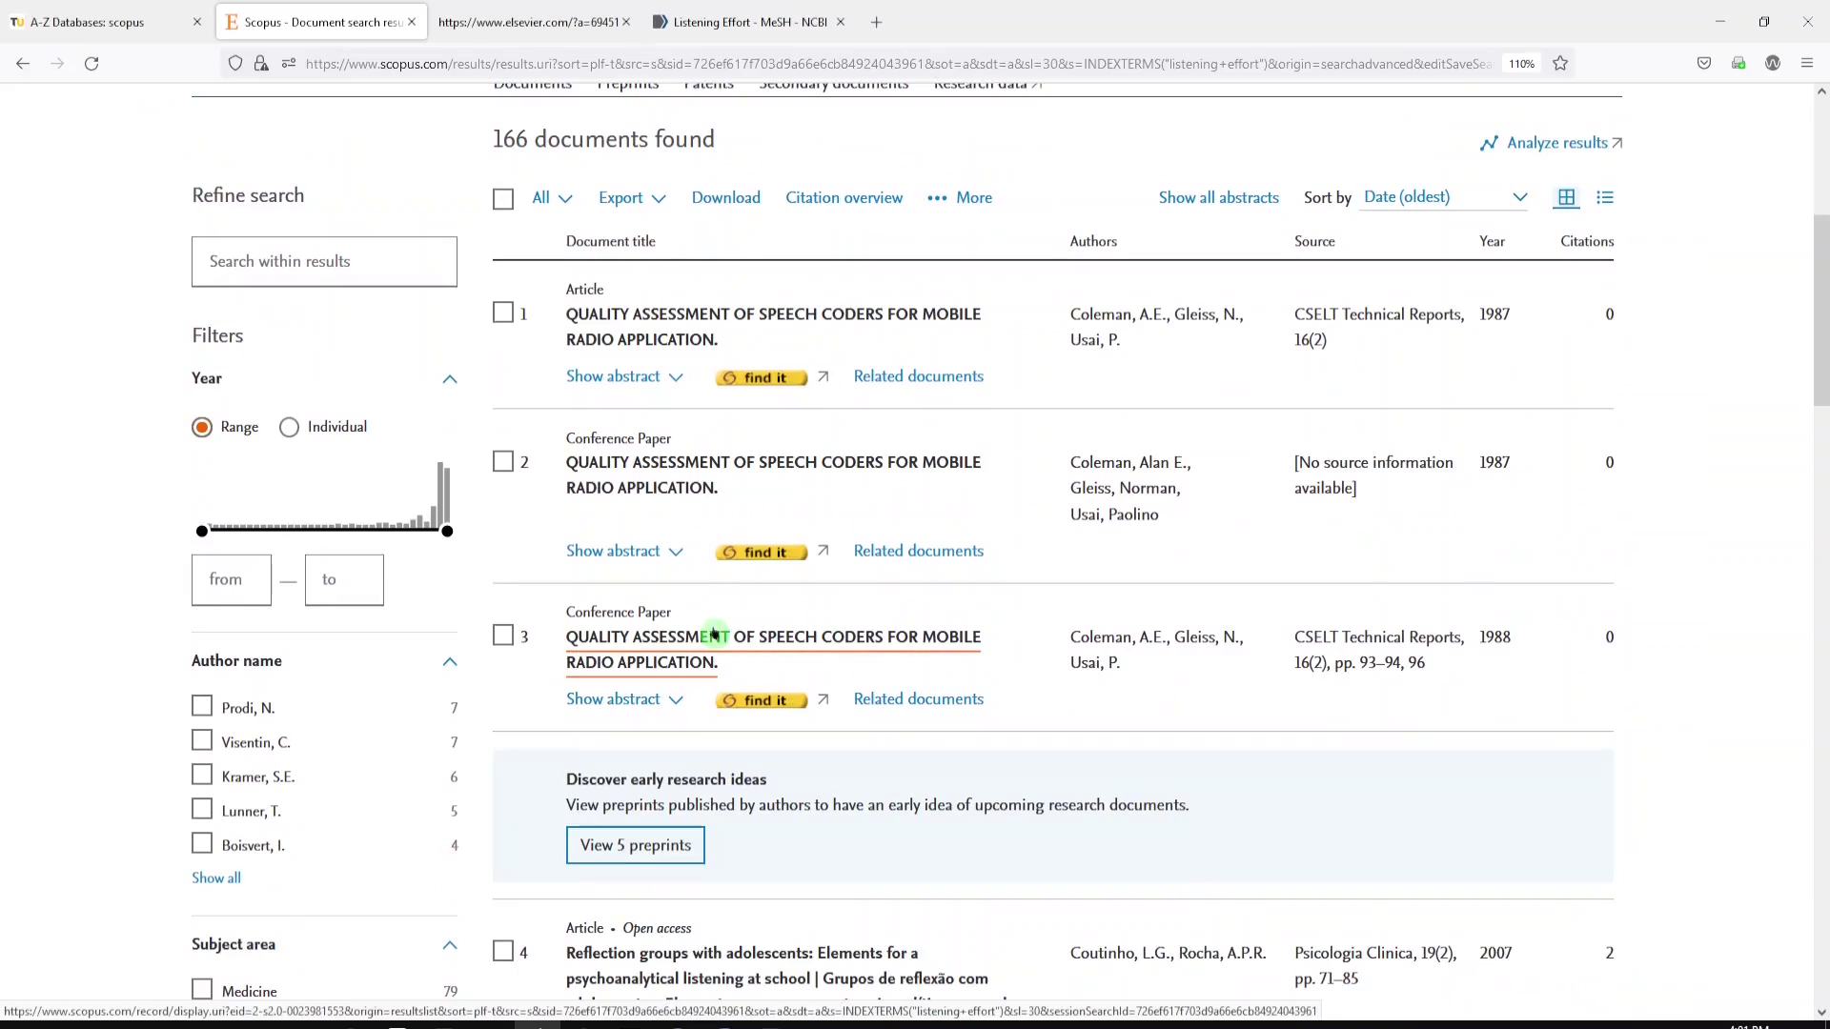
pyautogui.click(1468, 199)
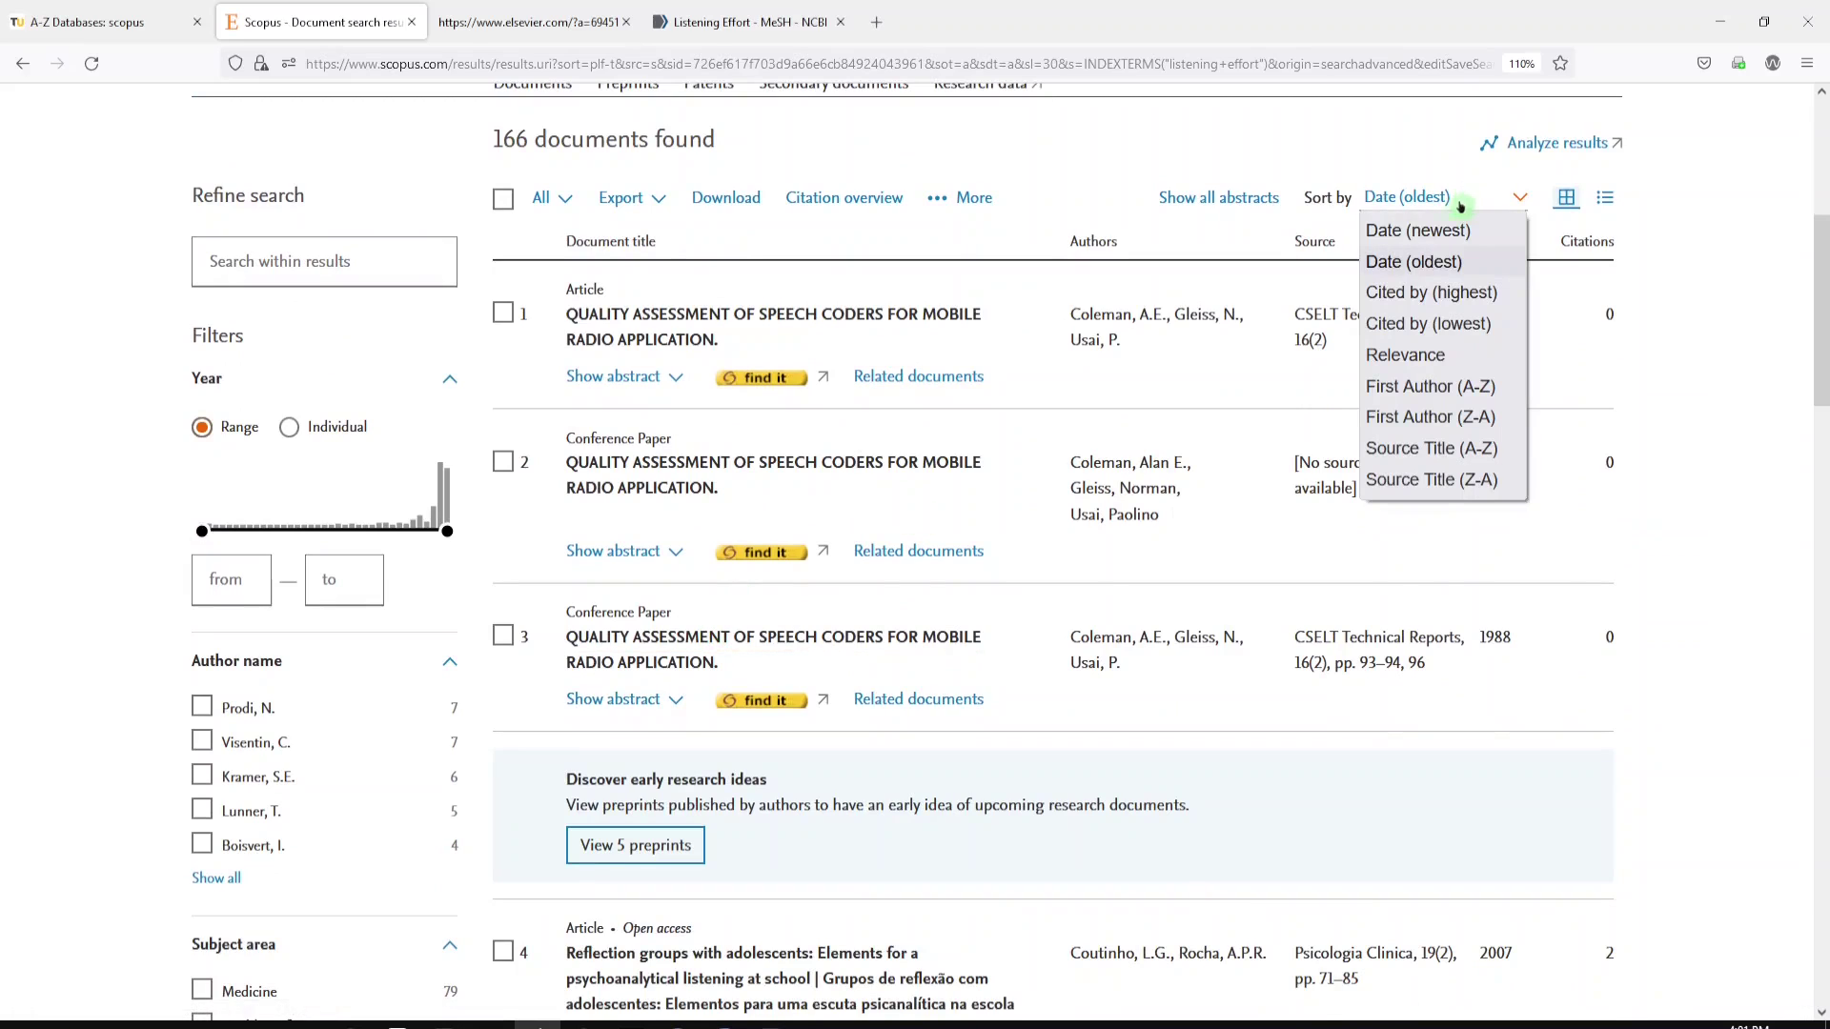
pyautogui.click(1439, 230)
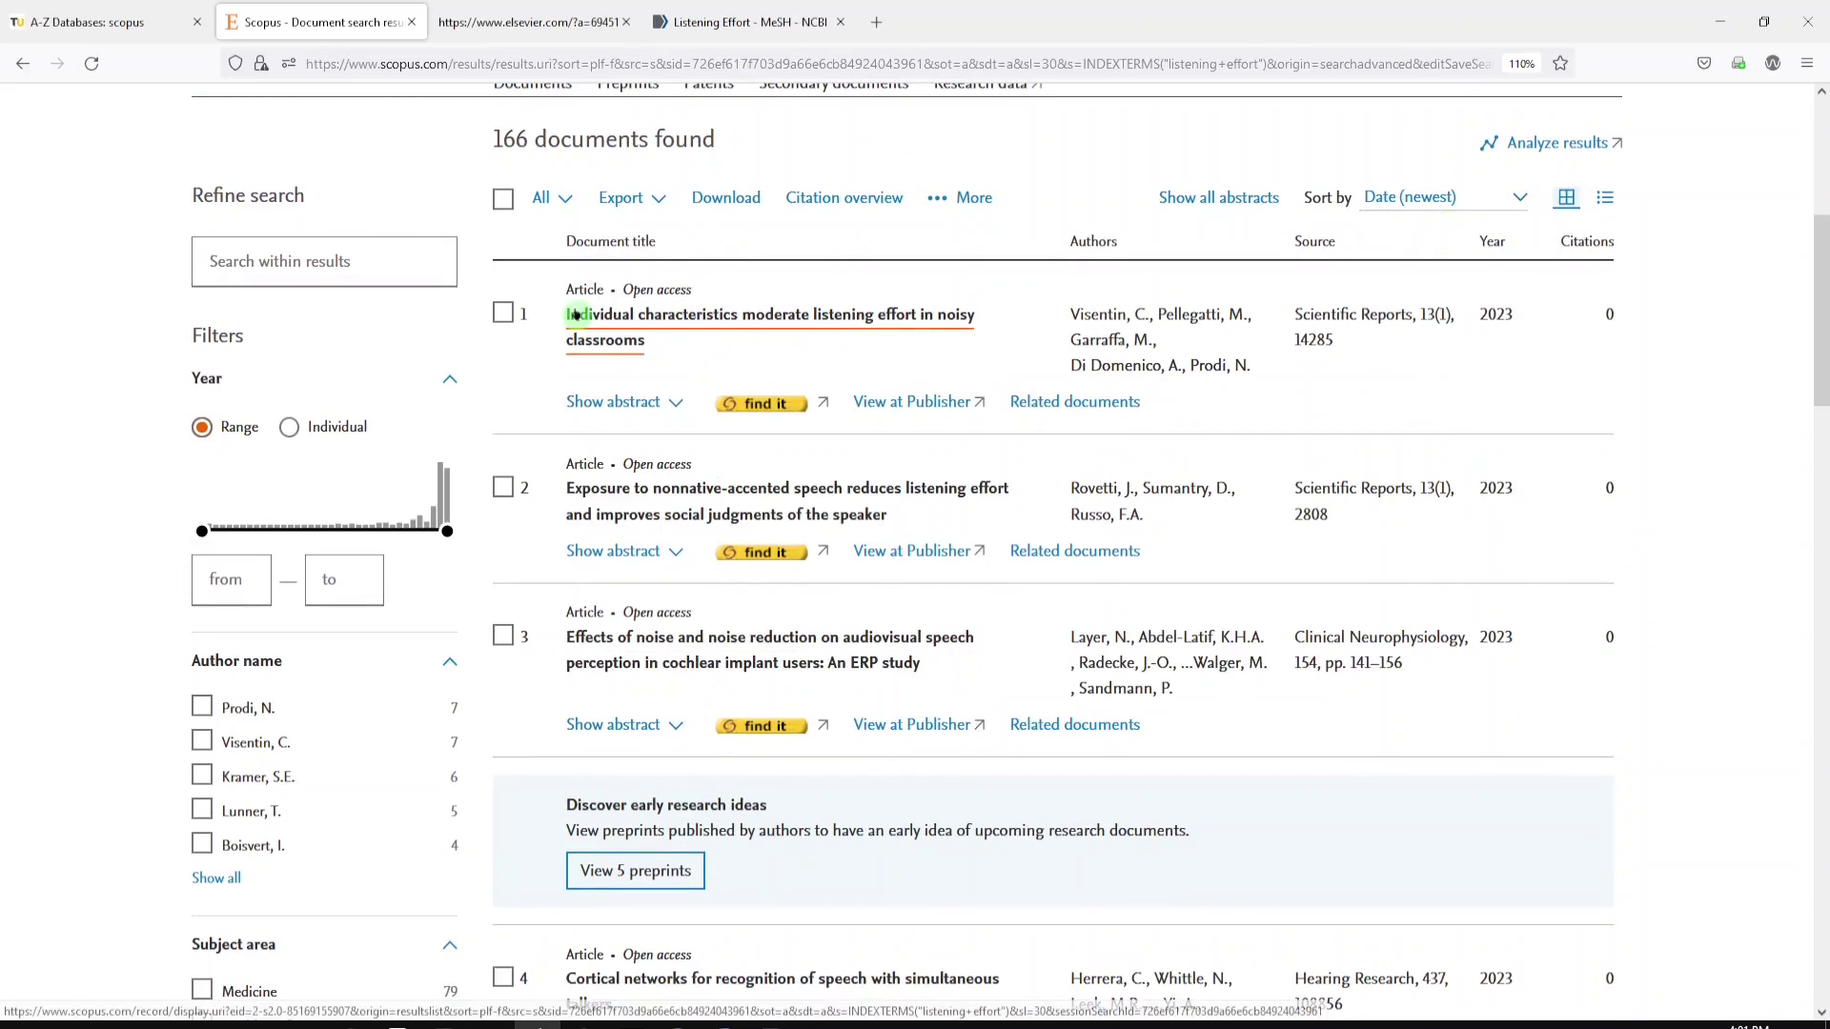
pyautogui.click(601, 332)
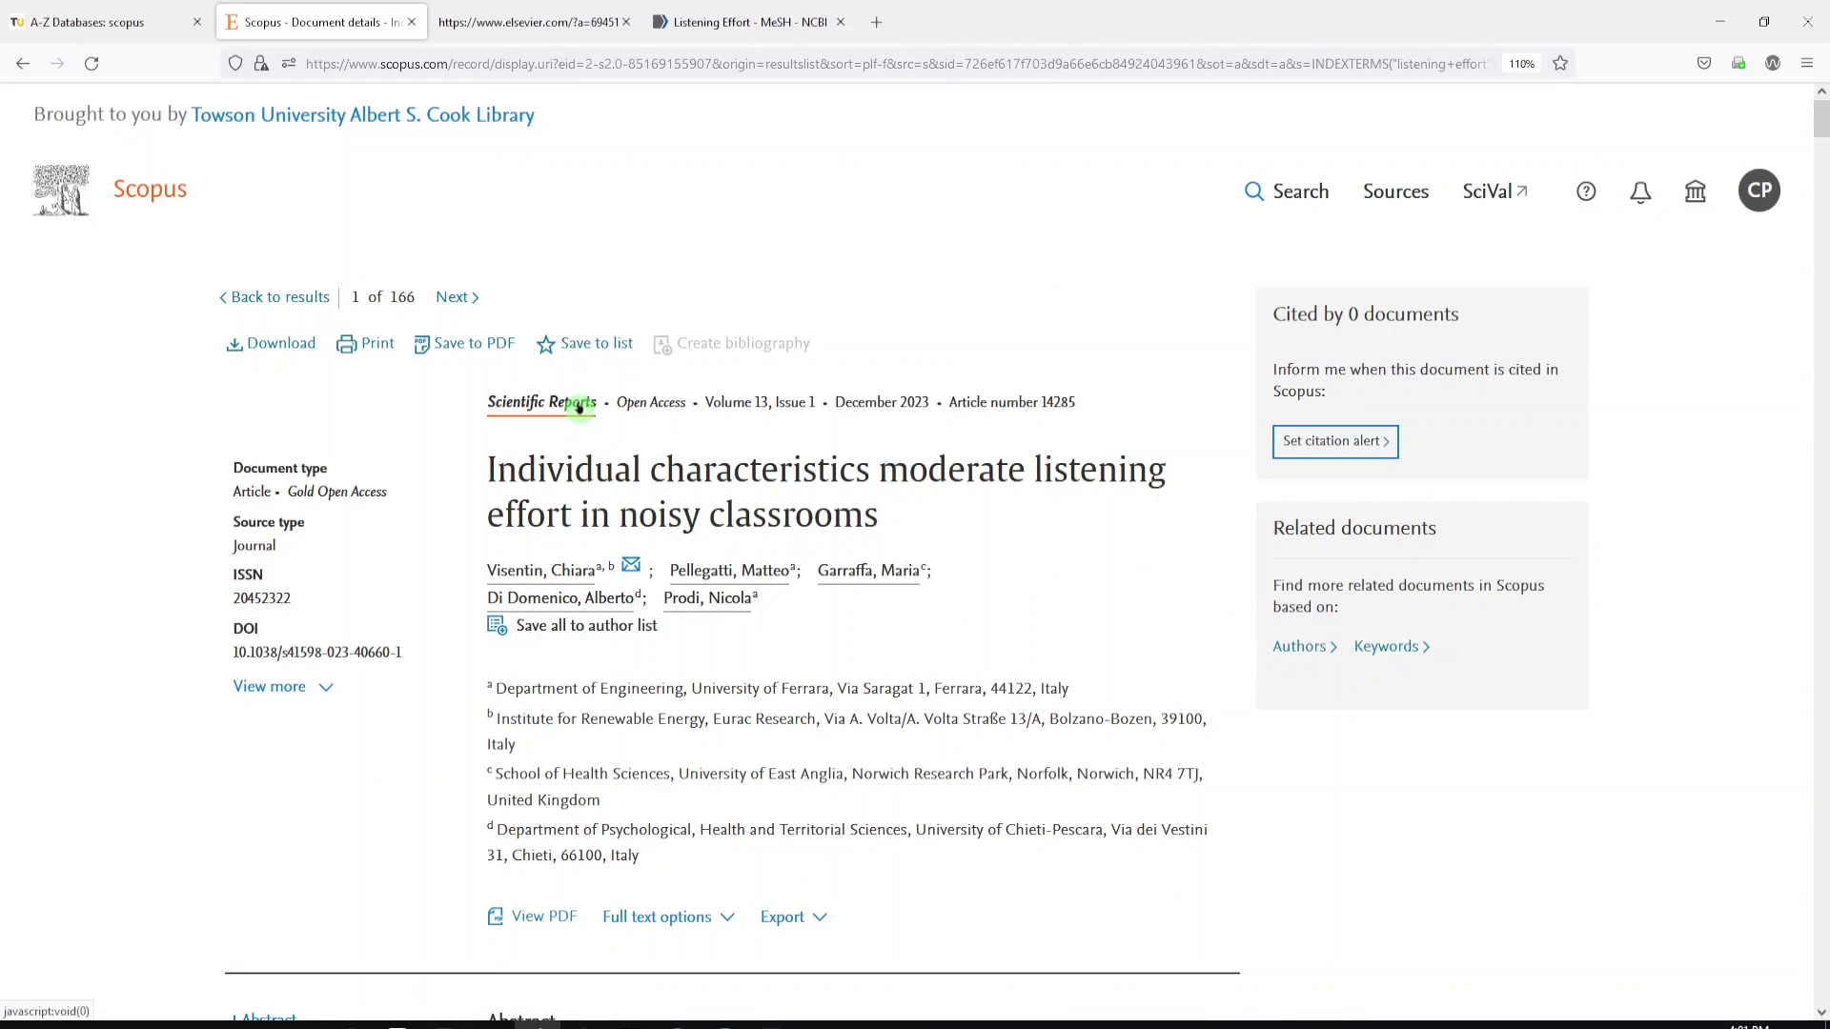
# Step: Expand the first article's indexed keywords and highlight Listening Effort among its MeSH terms
pyautogui.scroll(-2, 576, 408)
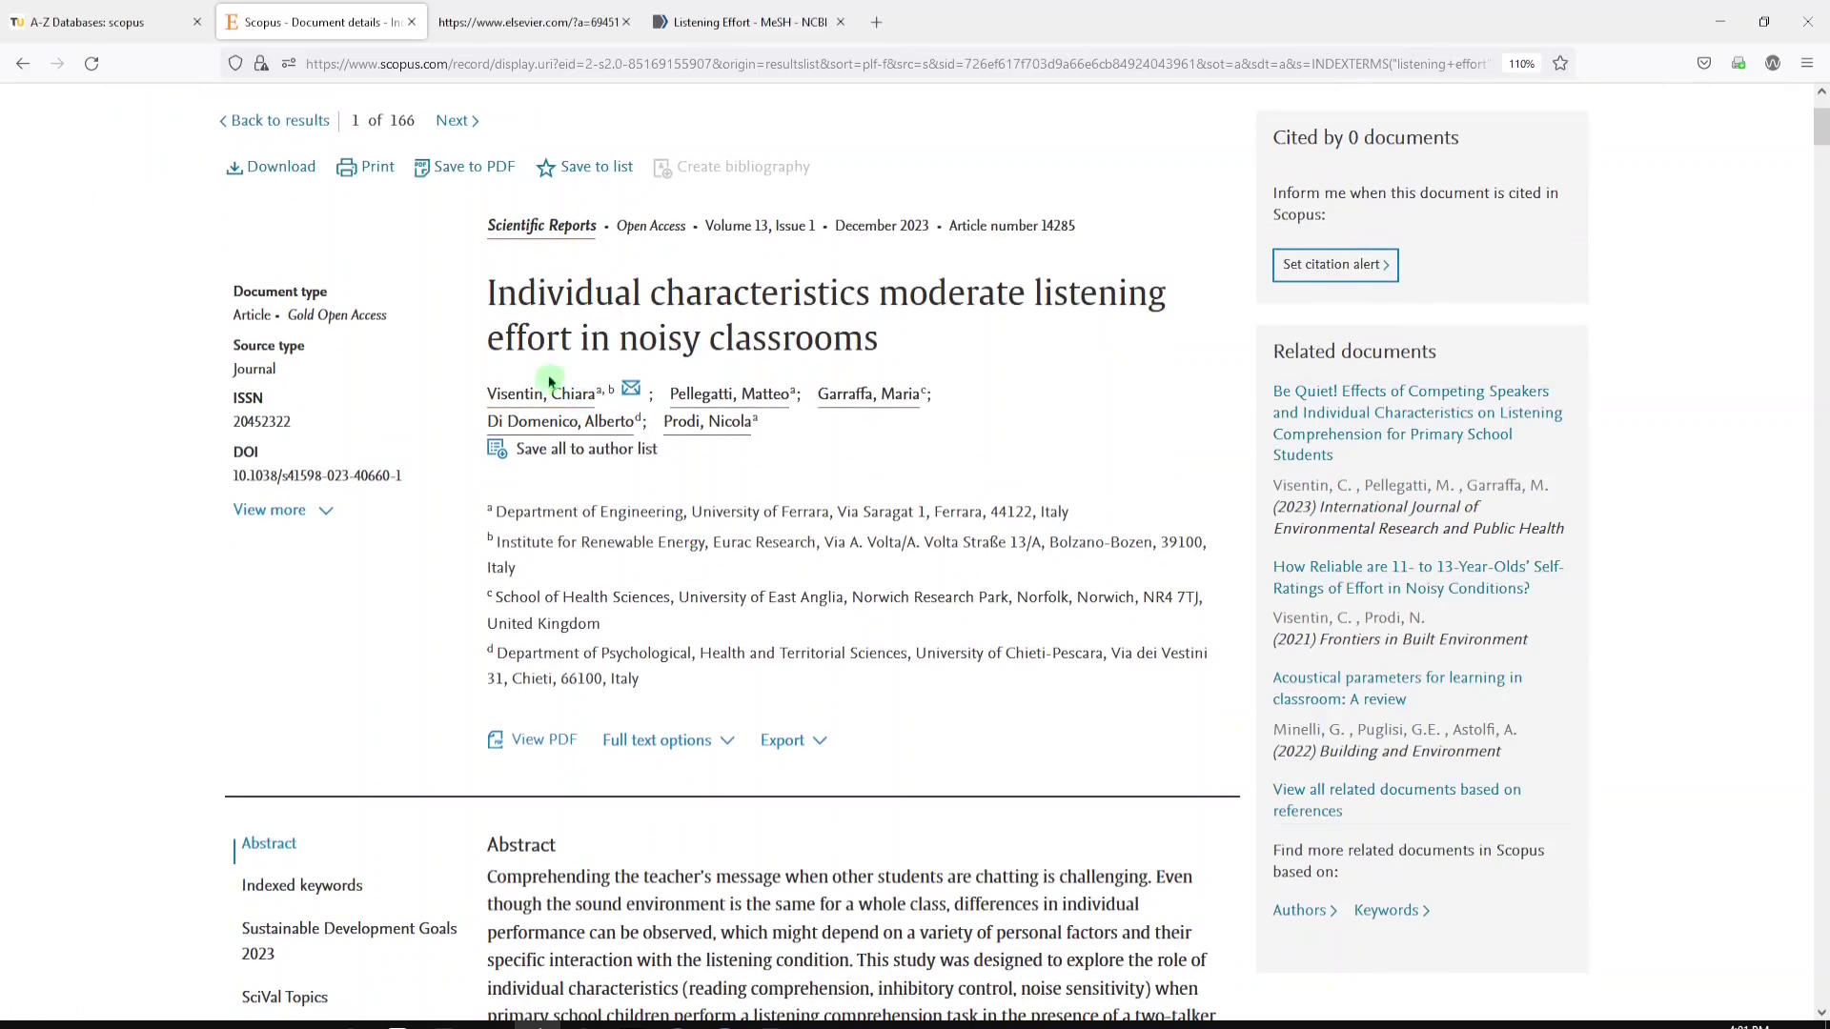
pyautogui.scroll(-4, 441, 454)
pyautogui.scroll(-4, 460, 466)
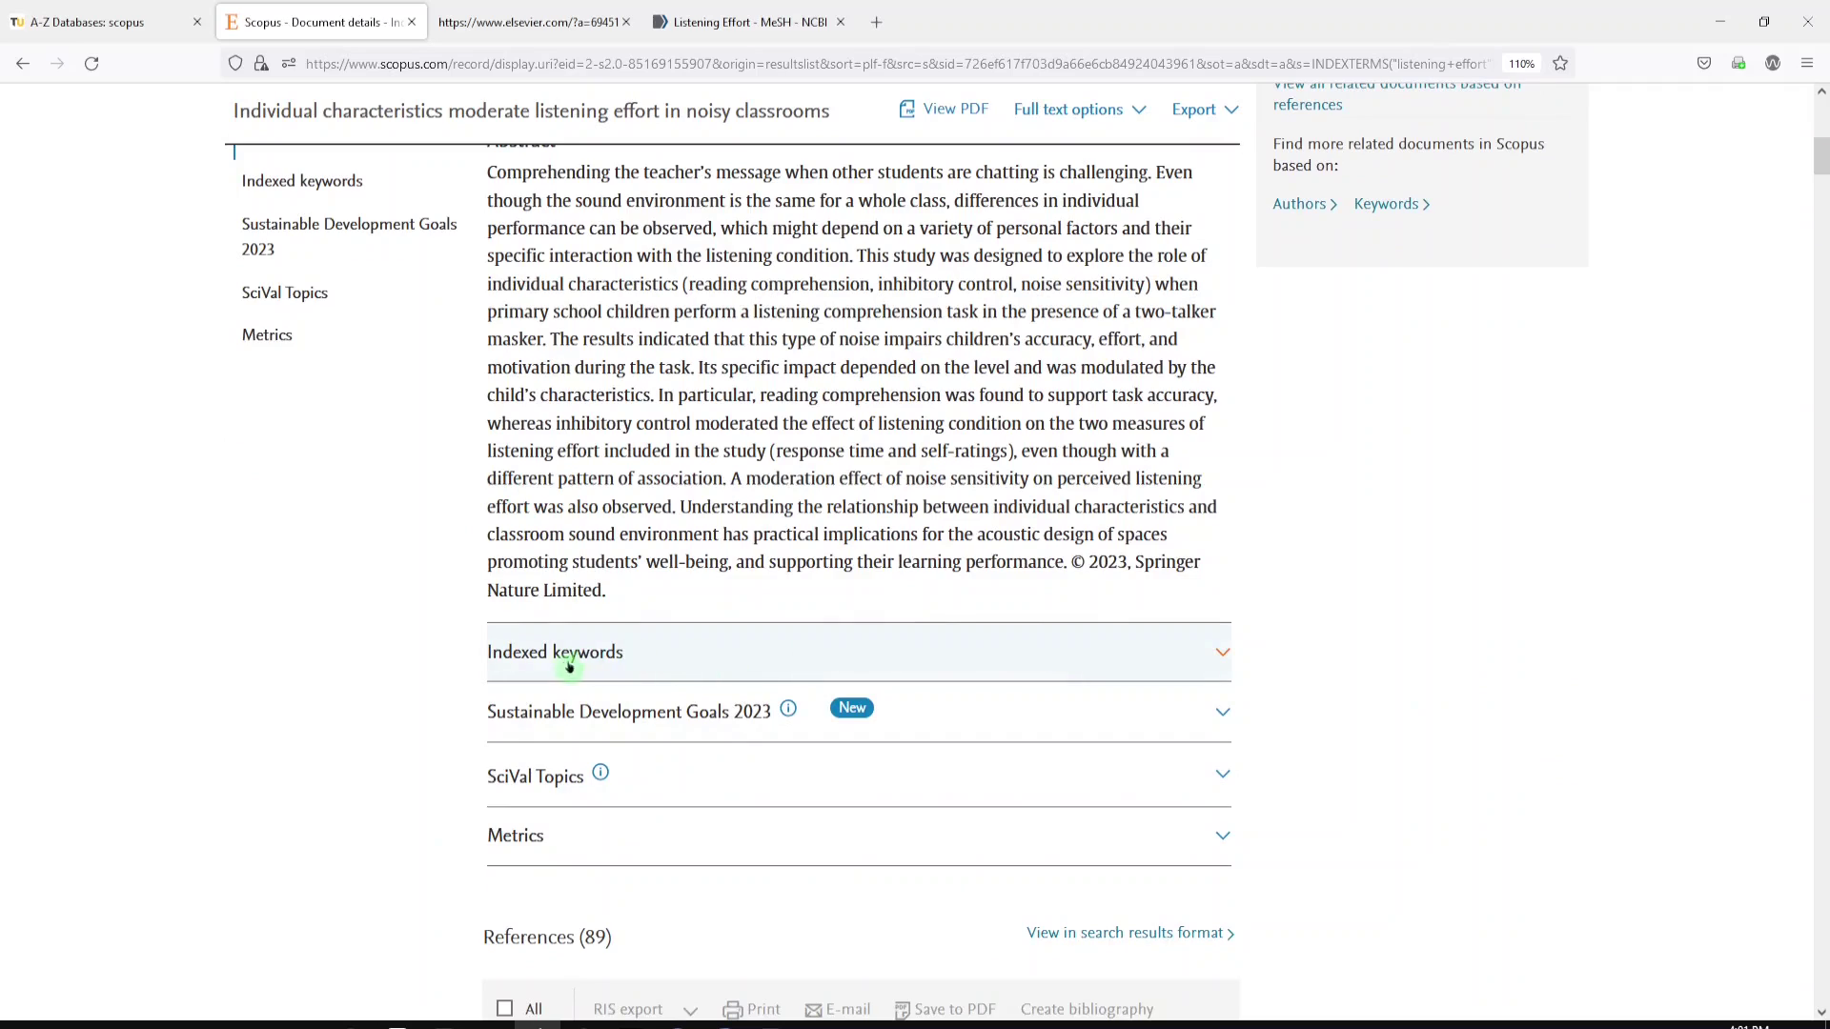
pyautogui.click(642, 656)
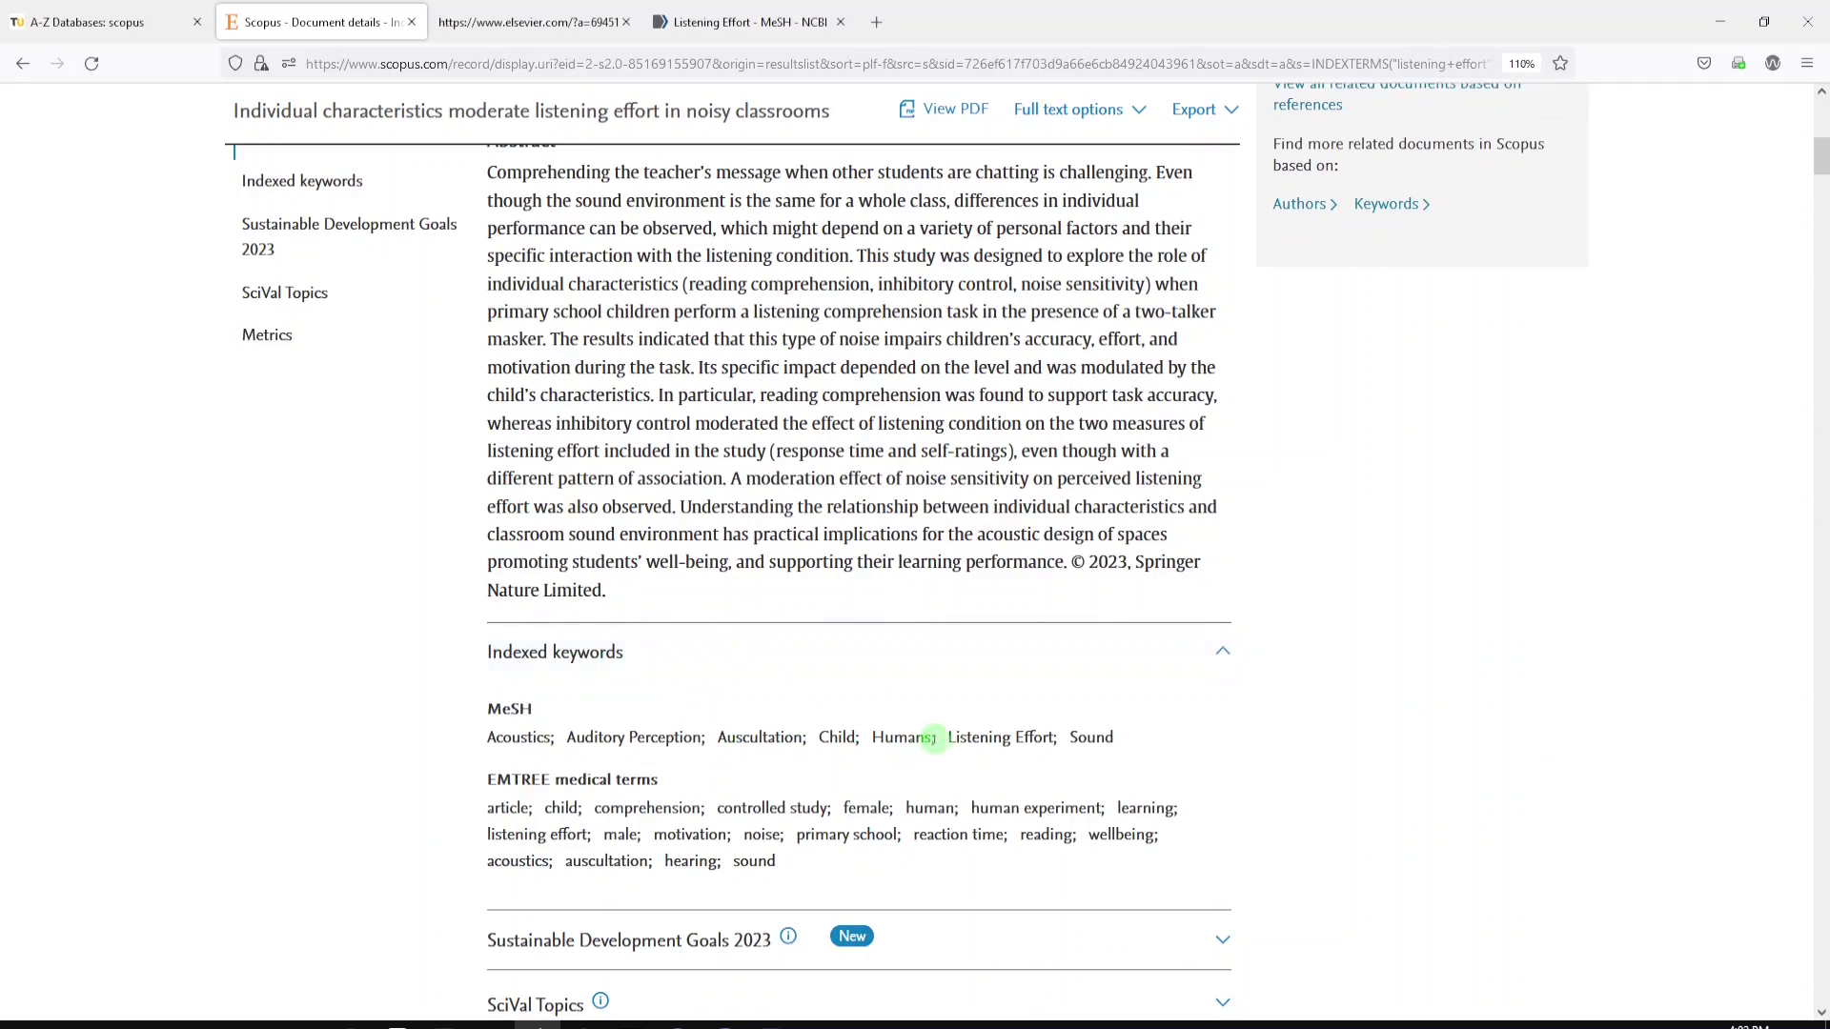
pyautogui.moveTo(949, 739); pyautogui.dragTo(1064, 740)
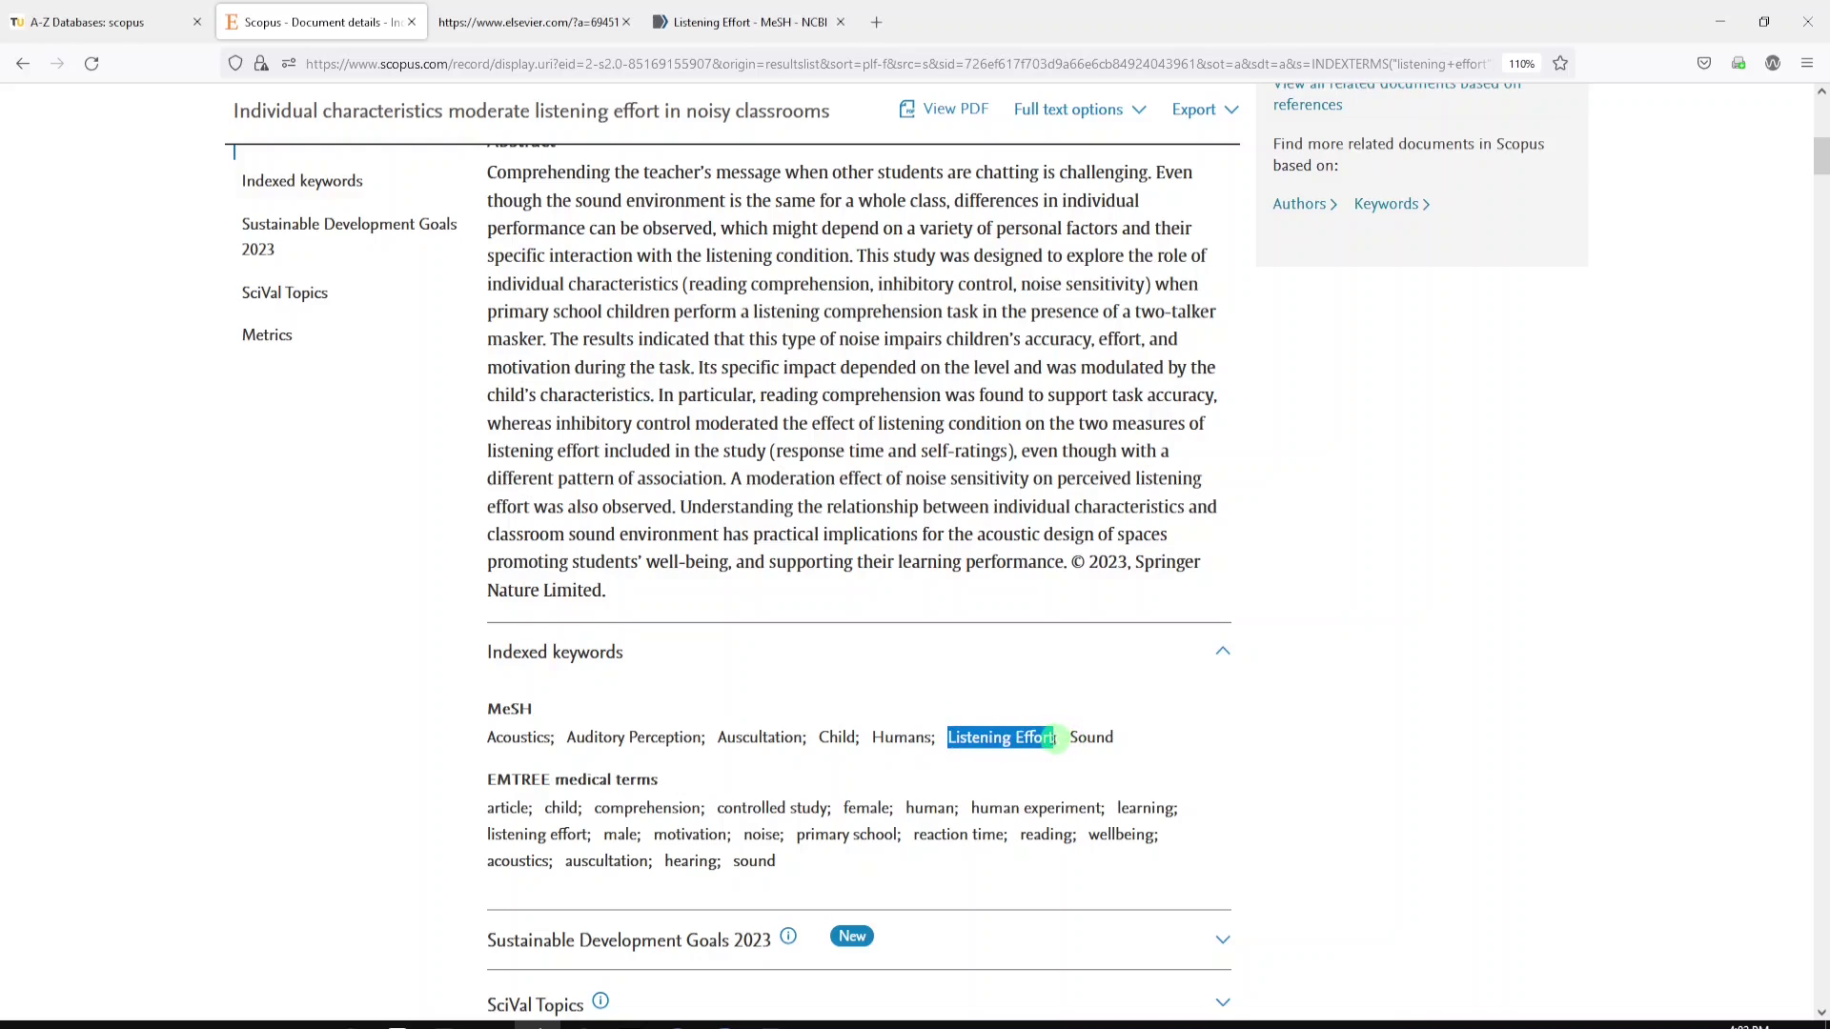
pyautogui.moveTo(1055, 739); pyautogui.dragTo(1043, 772)
# Step: Highlight listening effort among the EMTREE terms, go back, and open the third result
pyautogui.moveTo(590, 835); pyautogui.dragTo(488, 836)
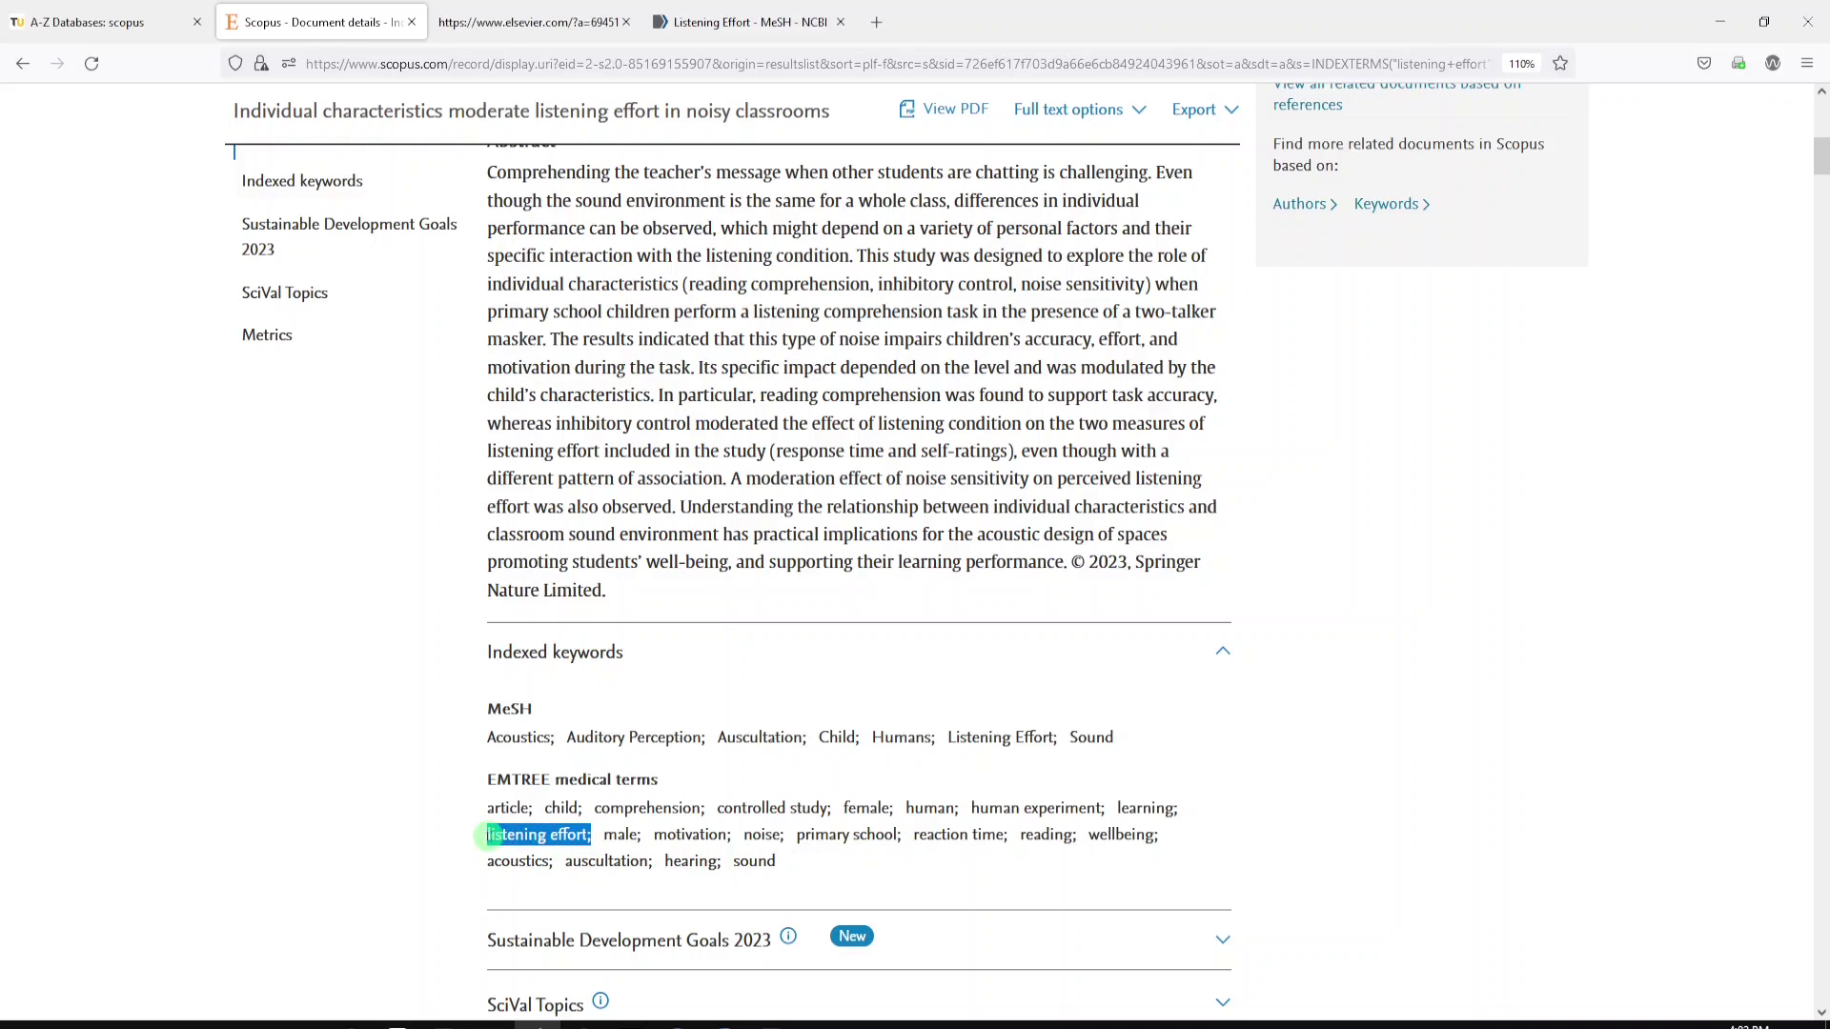
pyautogui.scroll(-3, 1019, 724)
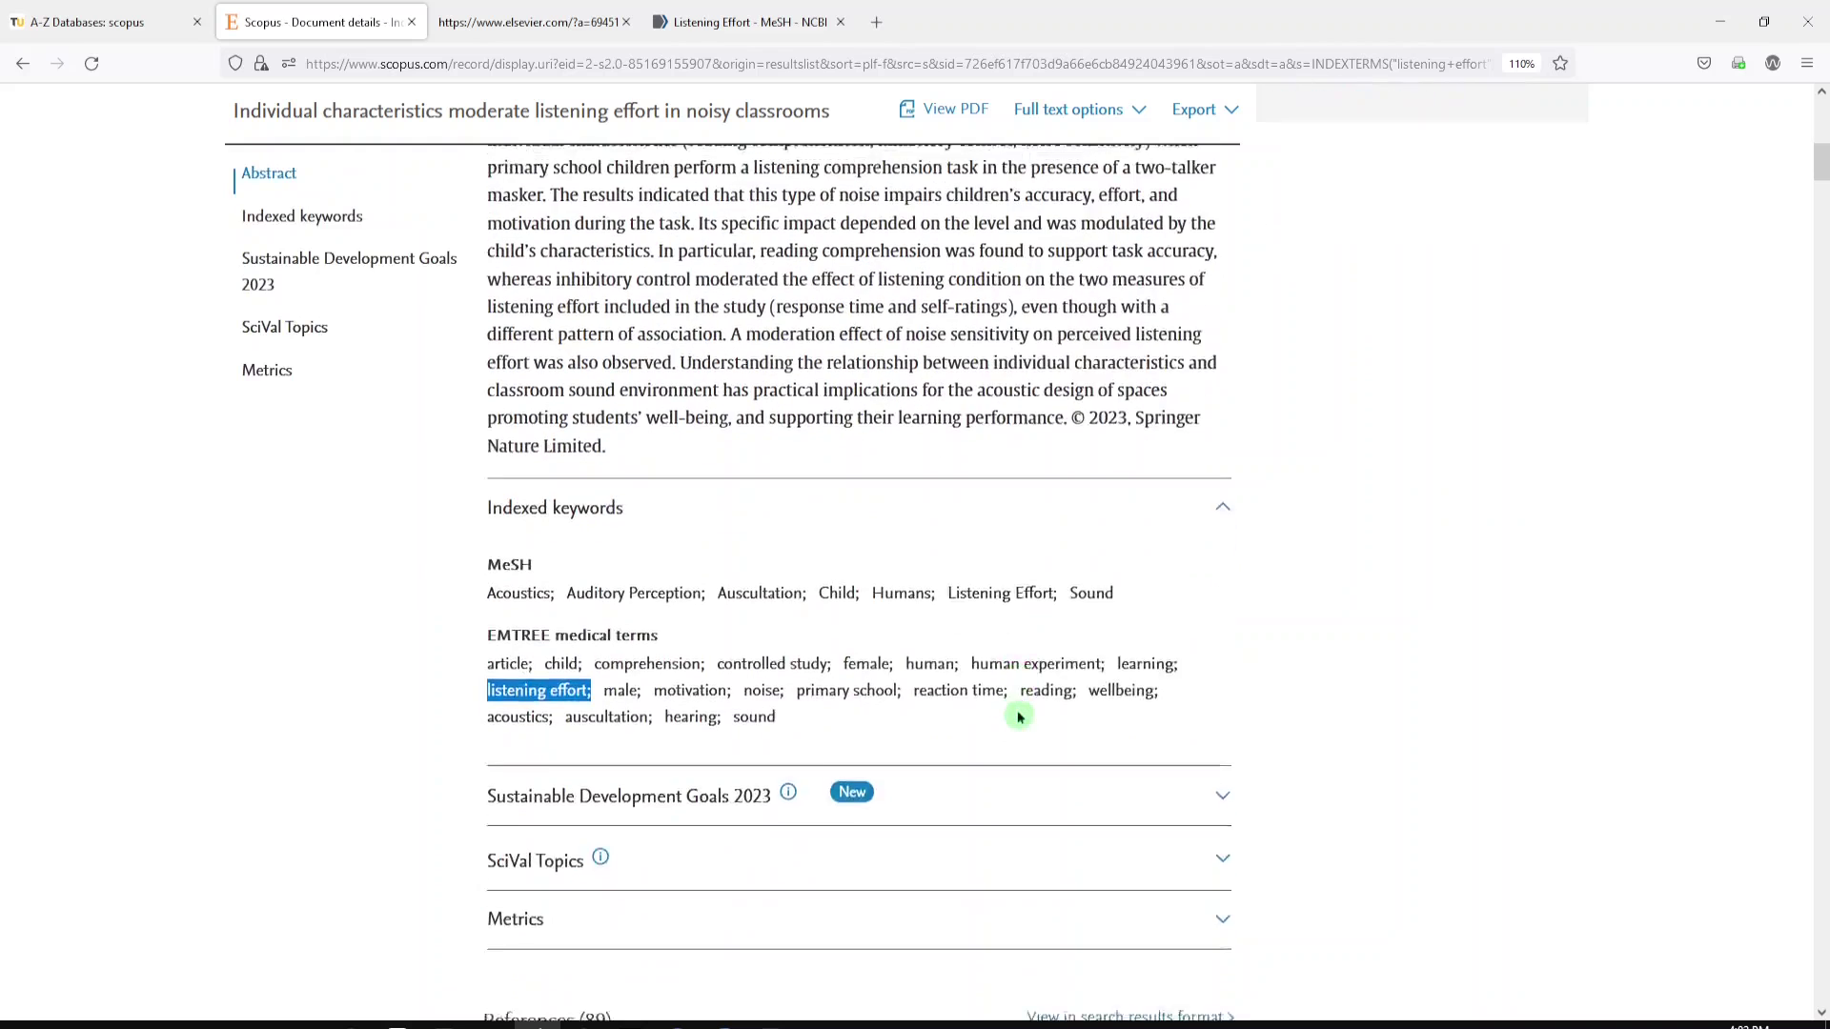
pyautogui.hotkey('alt', 'Left')
pyautogui.scroll(-3, 786, 567)
pyautogui.click(667, 491)
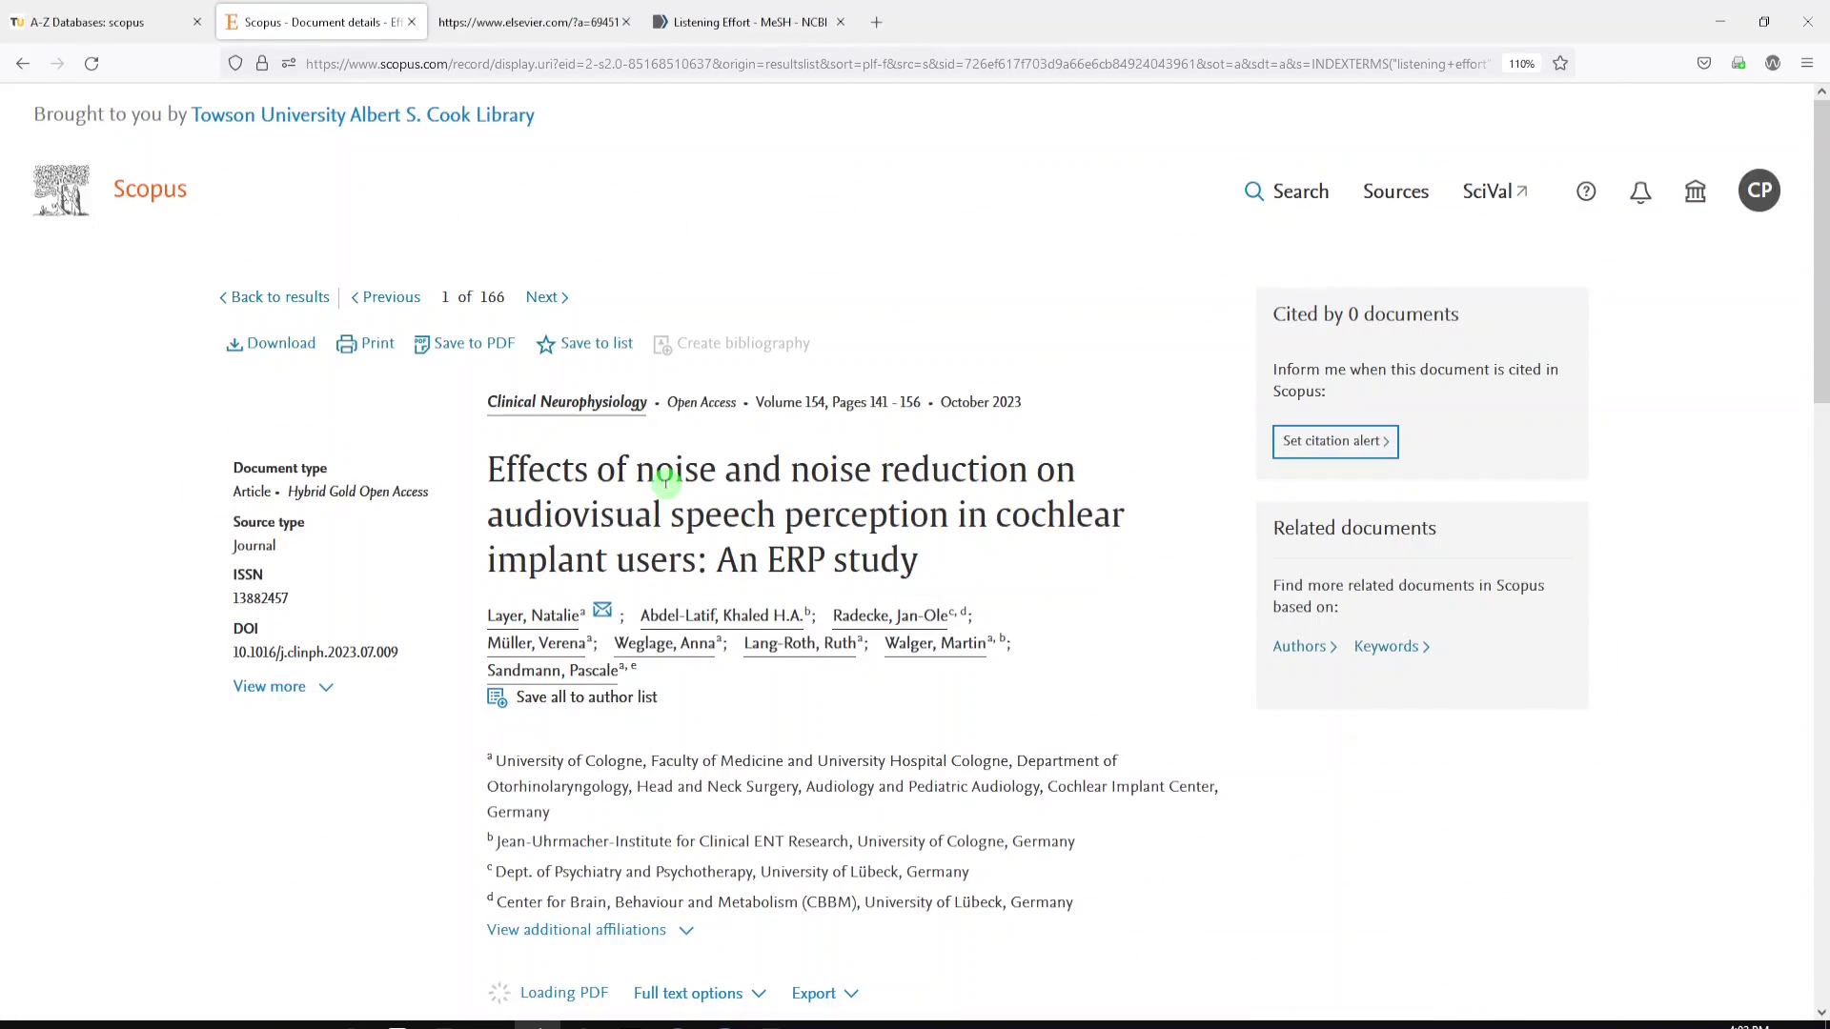
# Step: Expand the third article's indexed keywords and highlight its MeSH line and EMTREE 'listening effort'
pyautogui.scroll(-9, 665, 483)
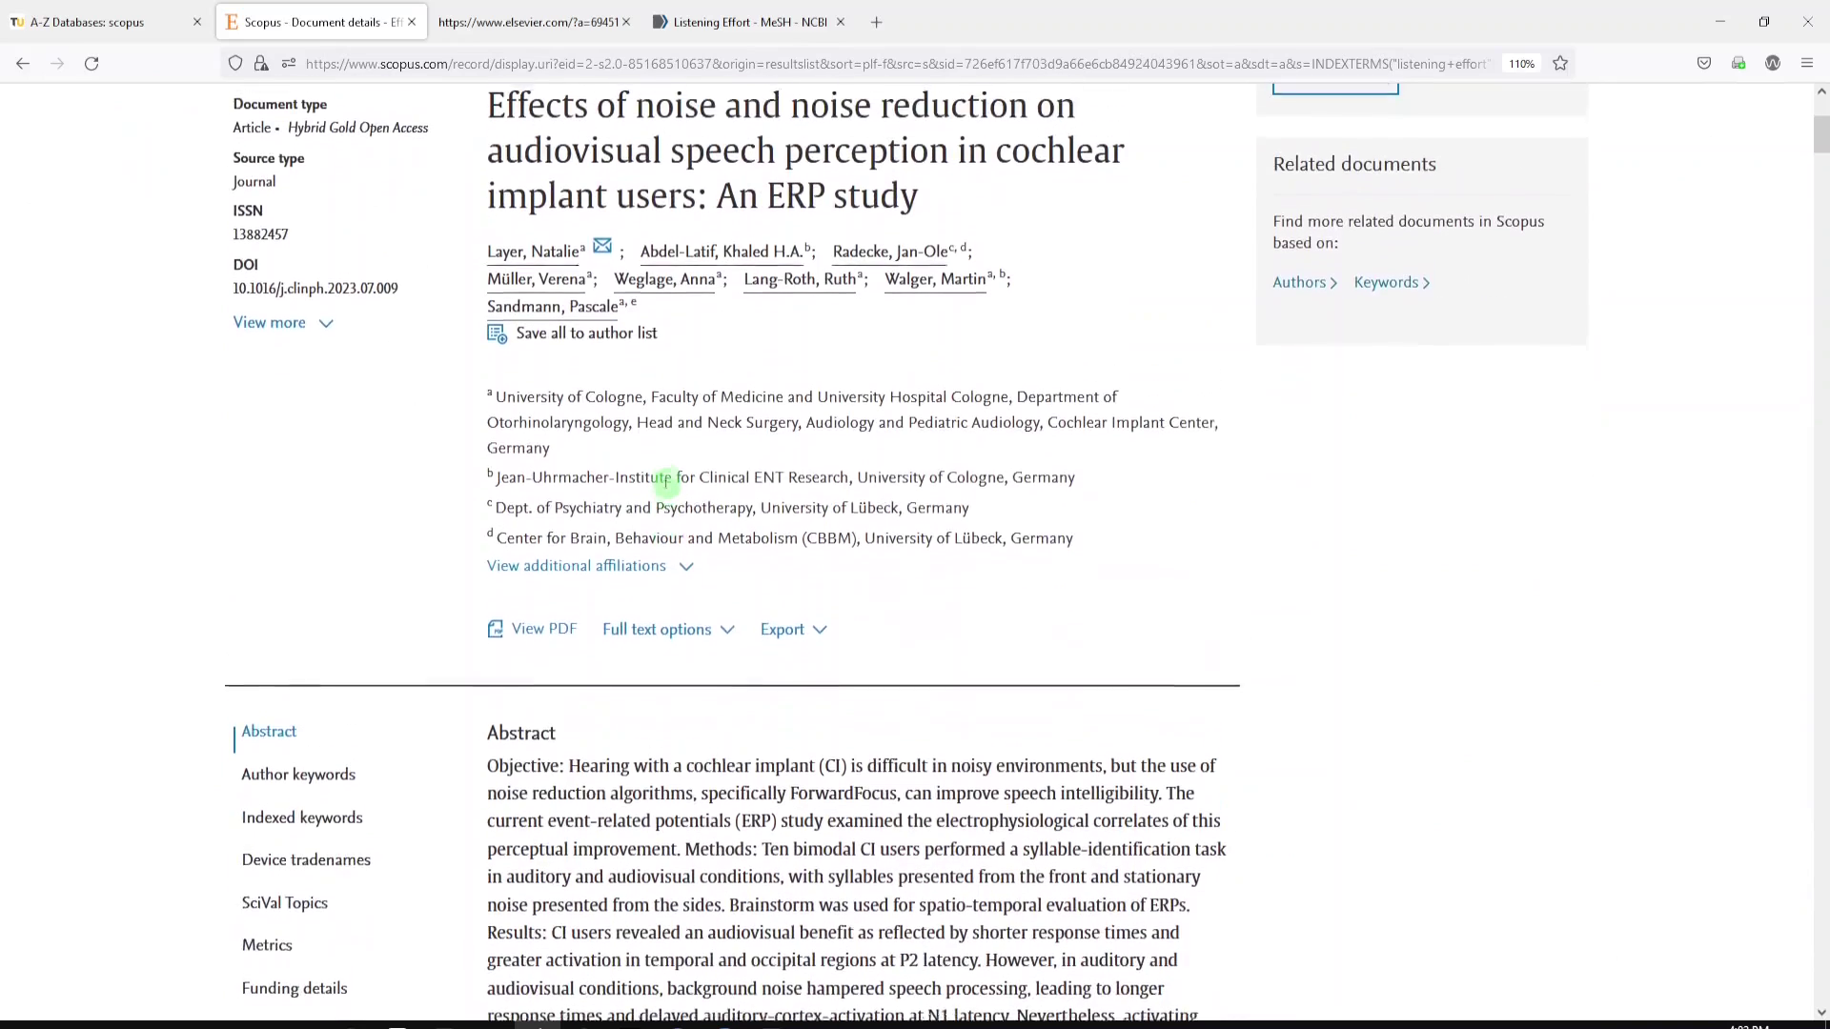
pyautogui.scroll(-2, 665, 483)
pyautogui.click(606, 693)
pyautogui.scroll(-2, 602, 707)
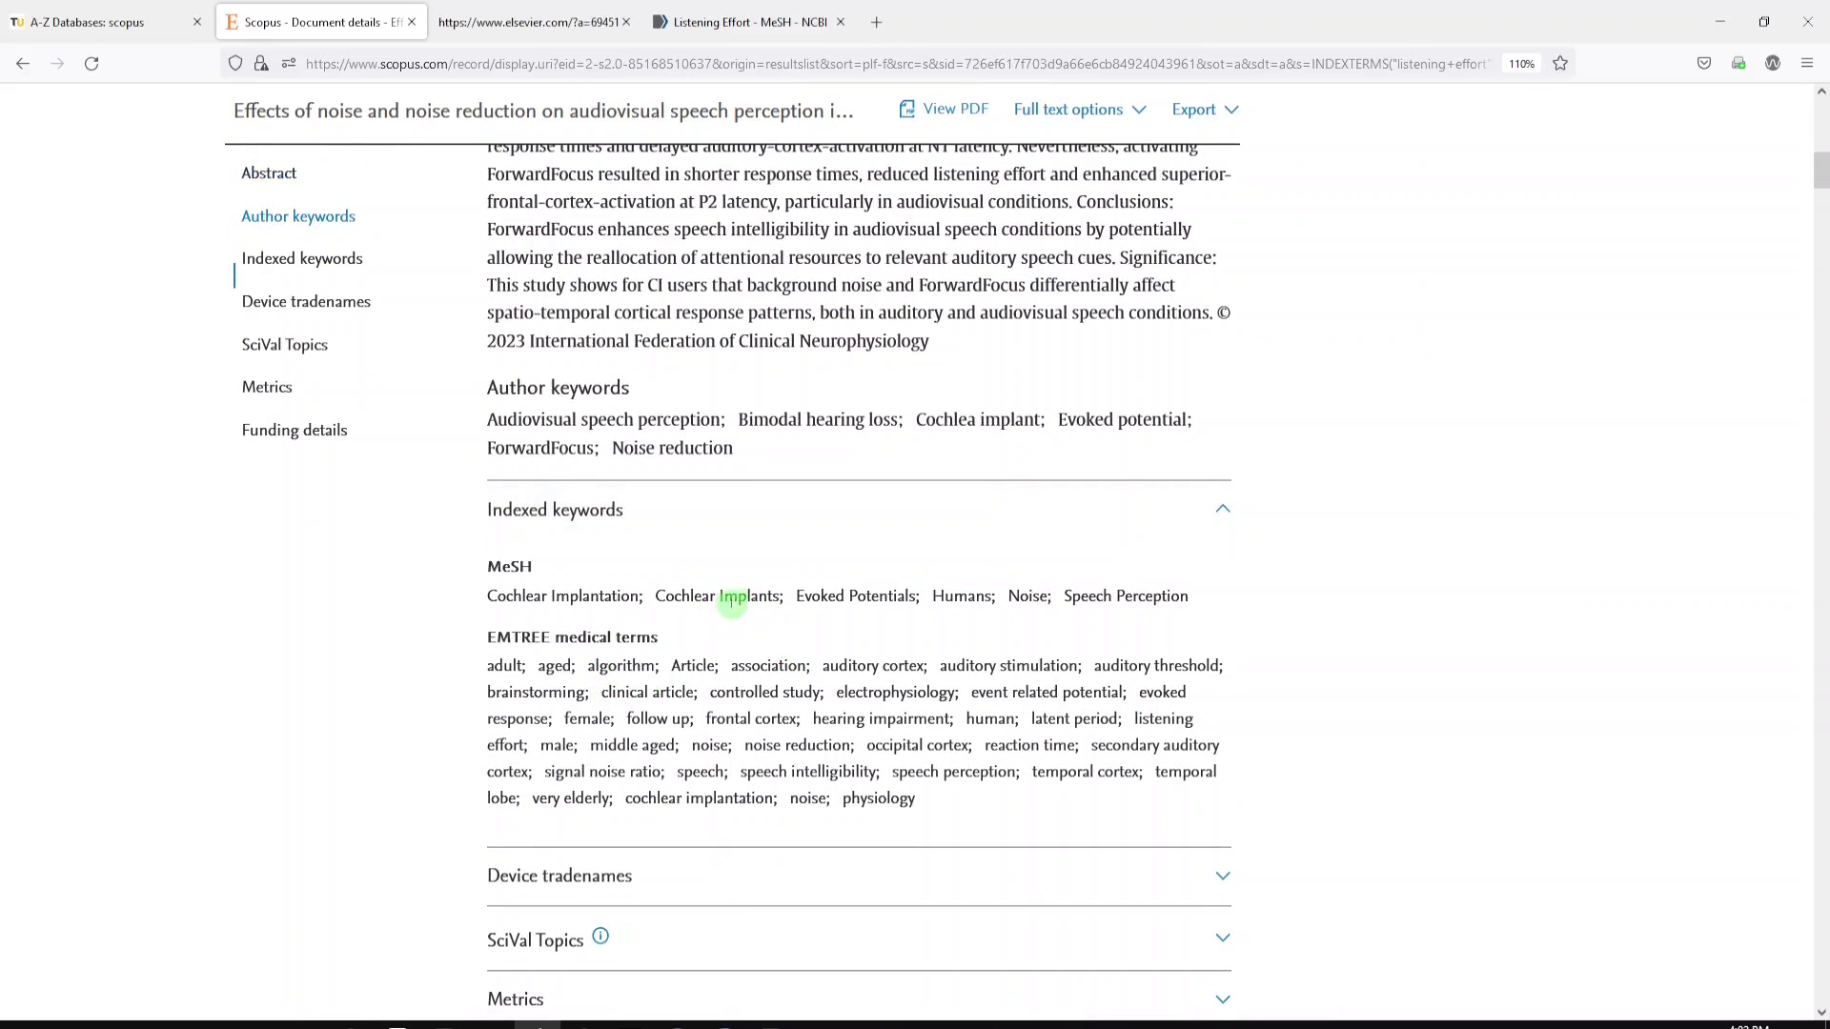
pyautogui.moveTo(505, 595); pyautogui.dragTo(1174, 613)
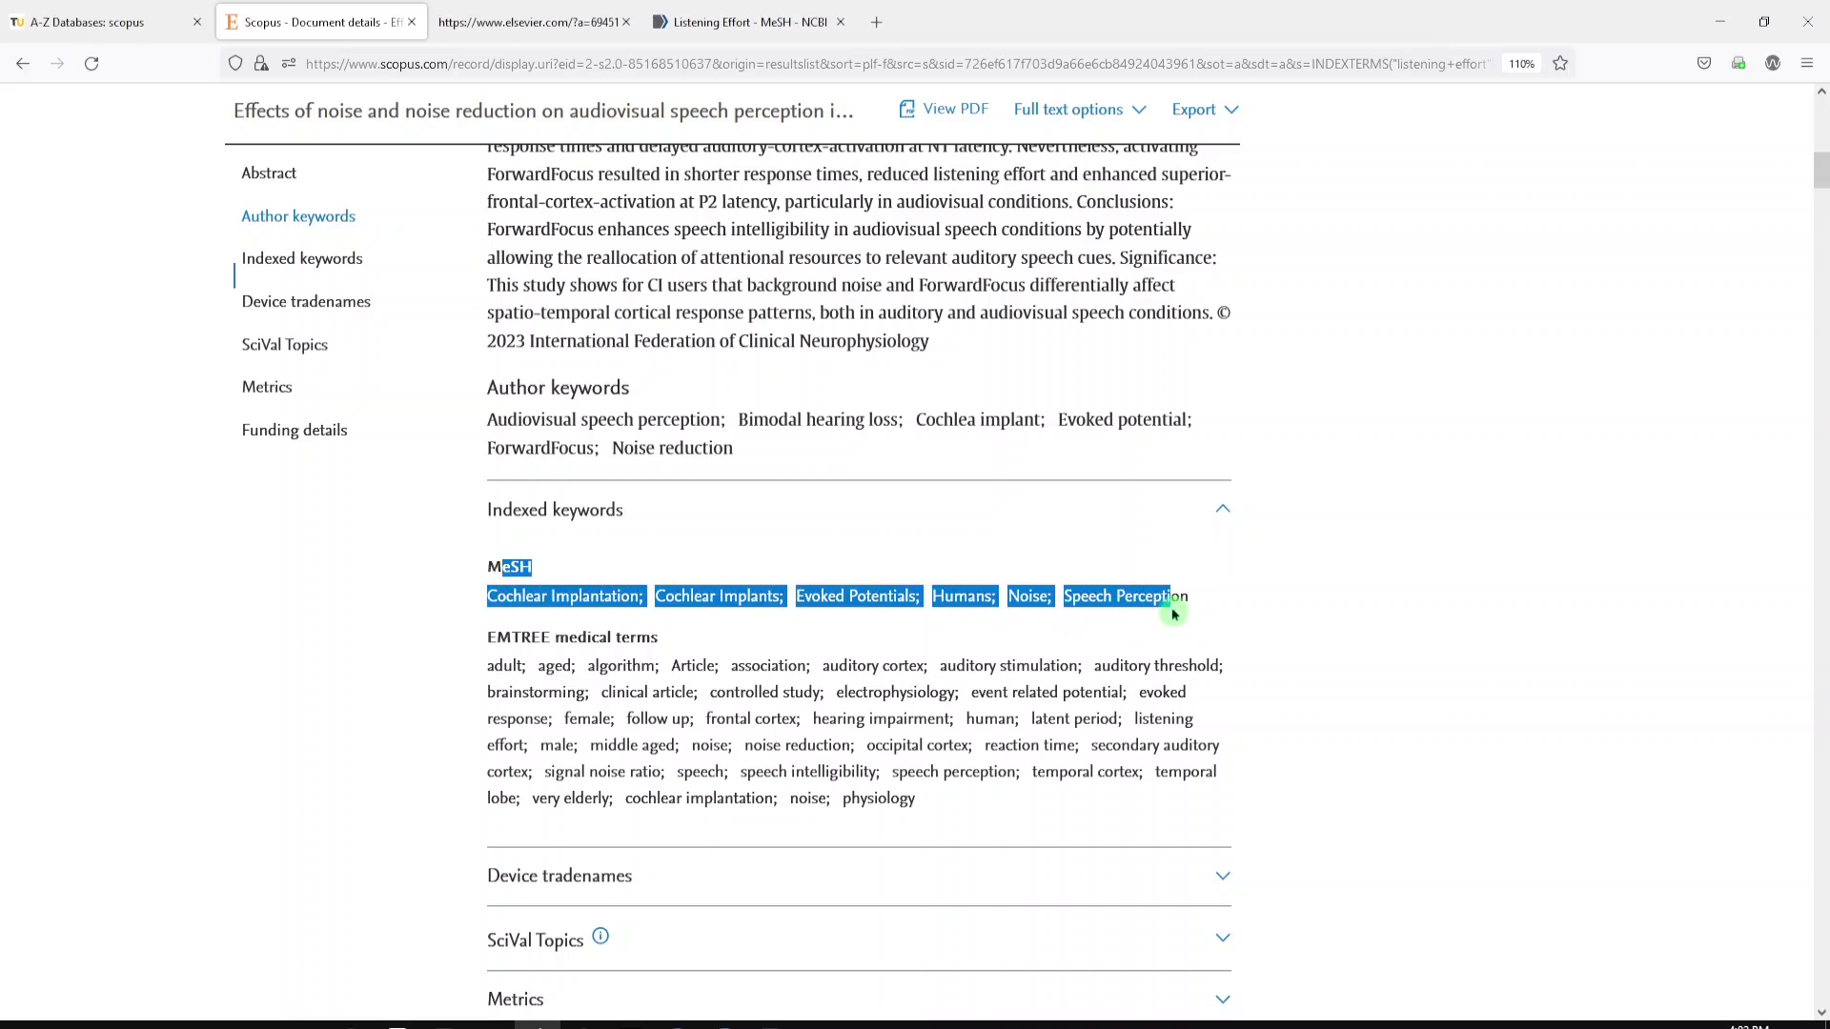
pyautogui.click(784, 743)
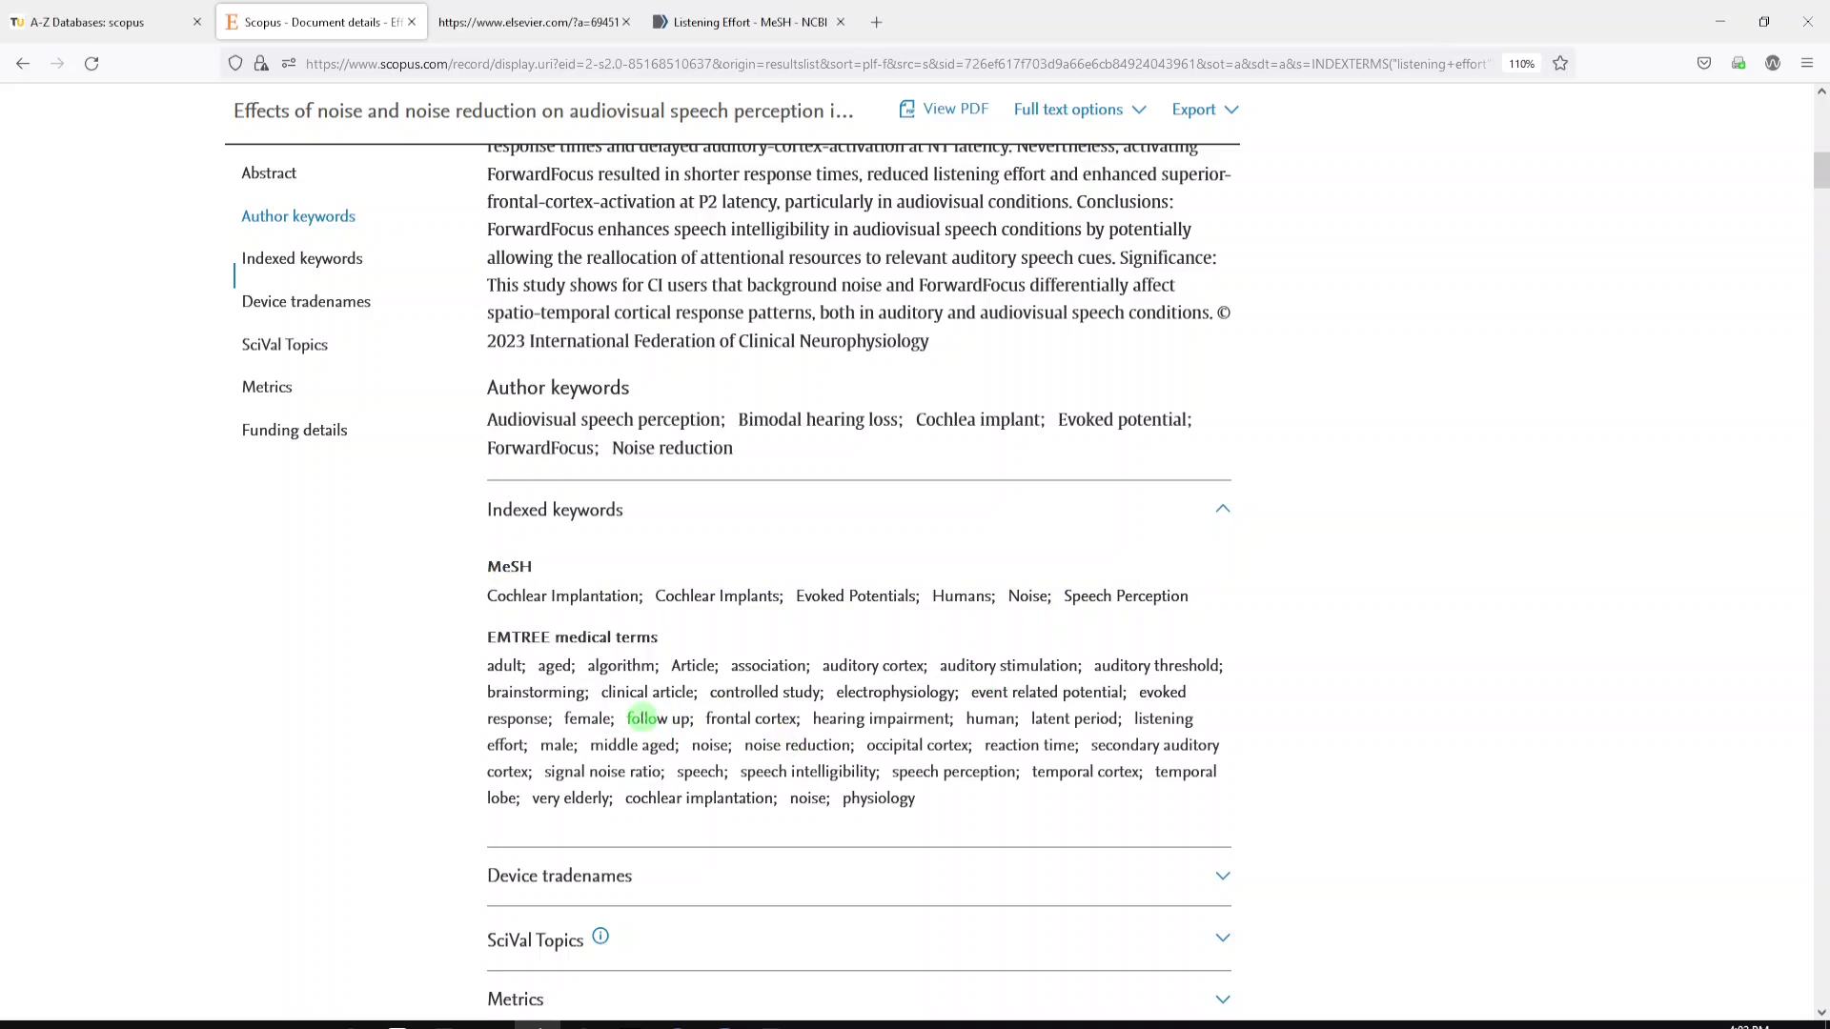
pyautogui.moveTo(1135, 719); pyautogui.dragTo(529, 753)
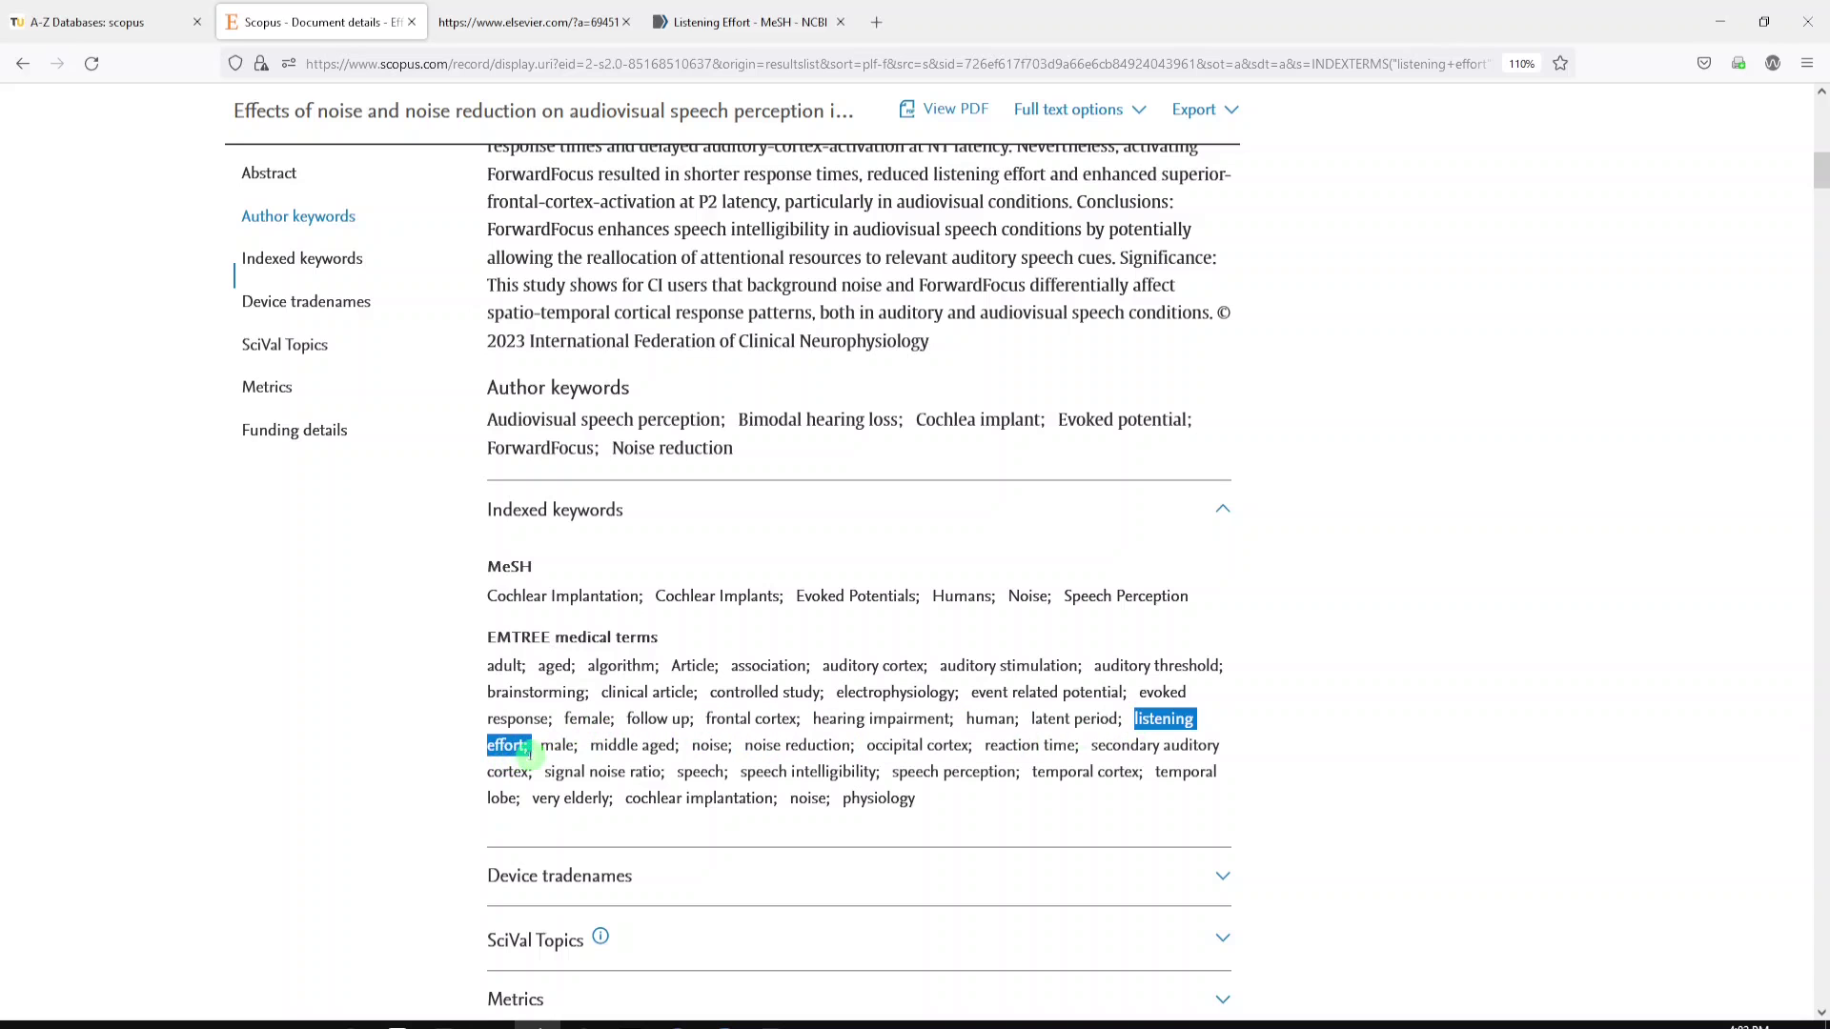
pyautogui.scroll(3, 620, 677)
# Step: Return to the results, then add "Listening Effort"[Mesh] to the PubMed search builder and search
pyautogui.hotkey('alt', 'Left')
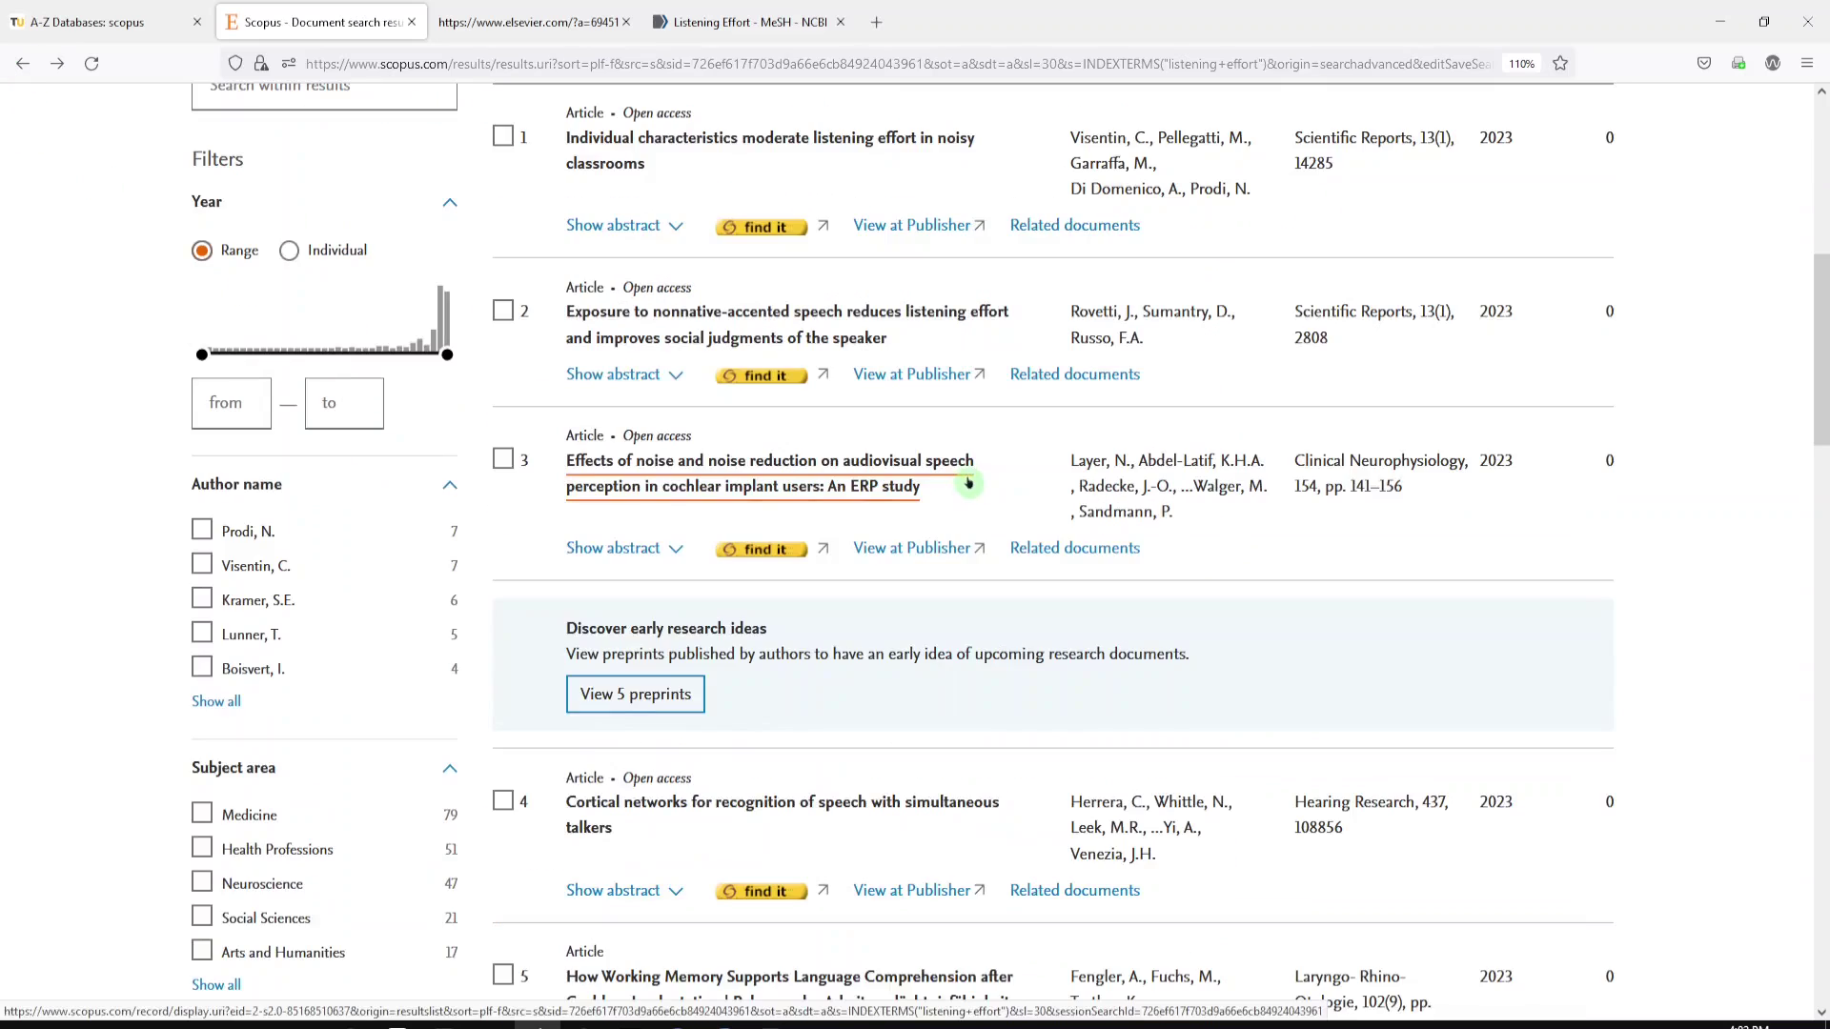
pyautogui.scroll(5, 984, 467)
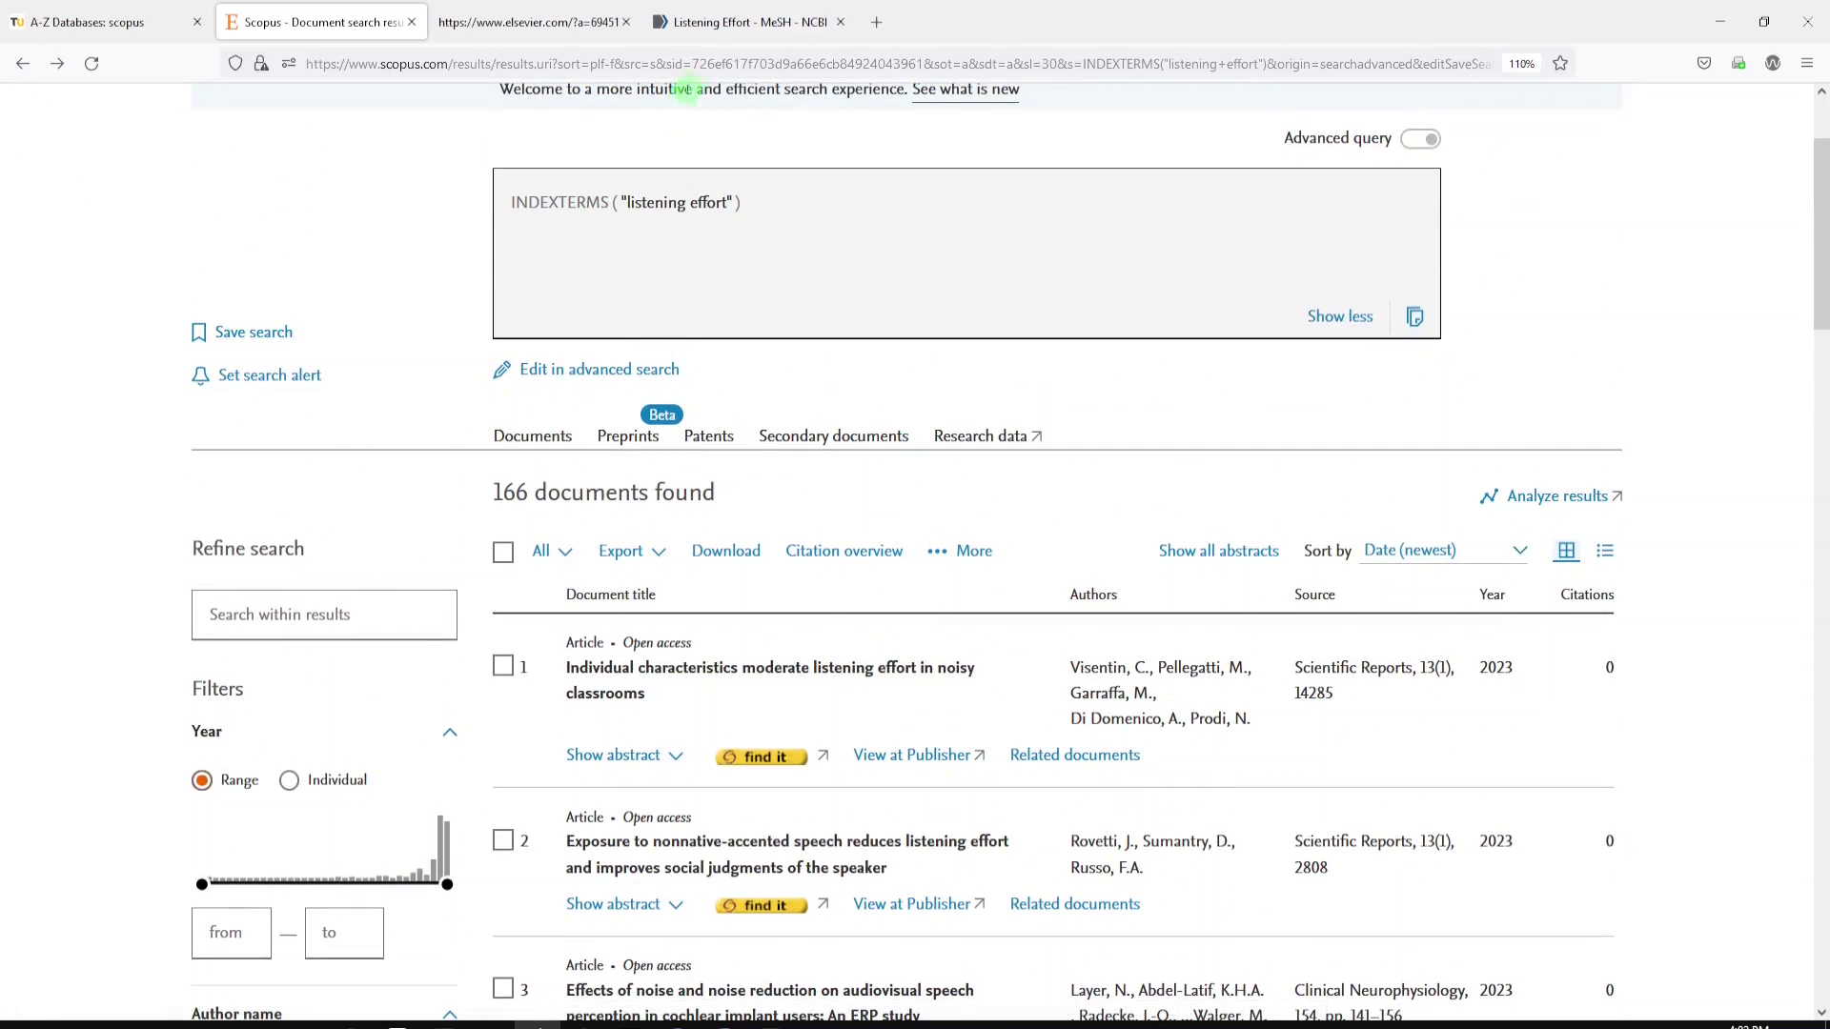
pyautogui.click(739, 22)
pyautogui.scroll(2, 1360, 425)
pyautogui.click(1351, 404)
pyautogui.click(1372, 430)
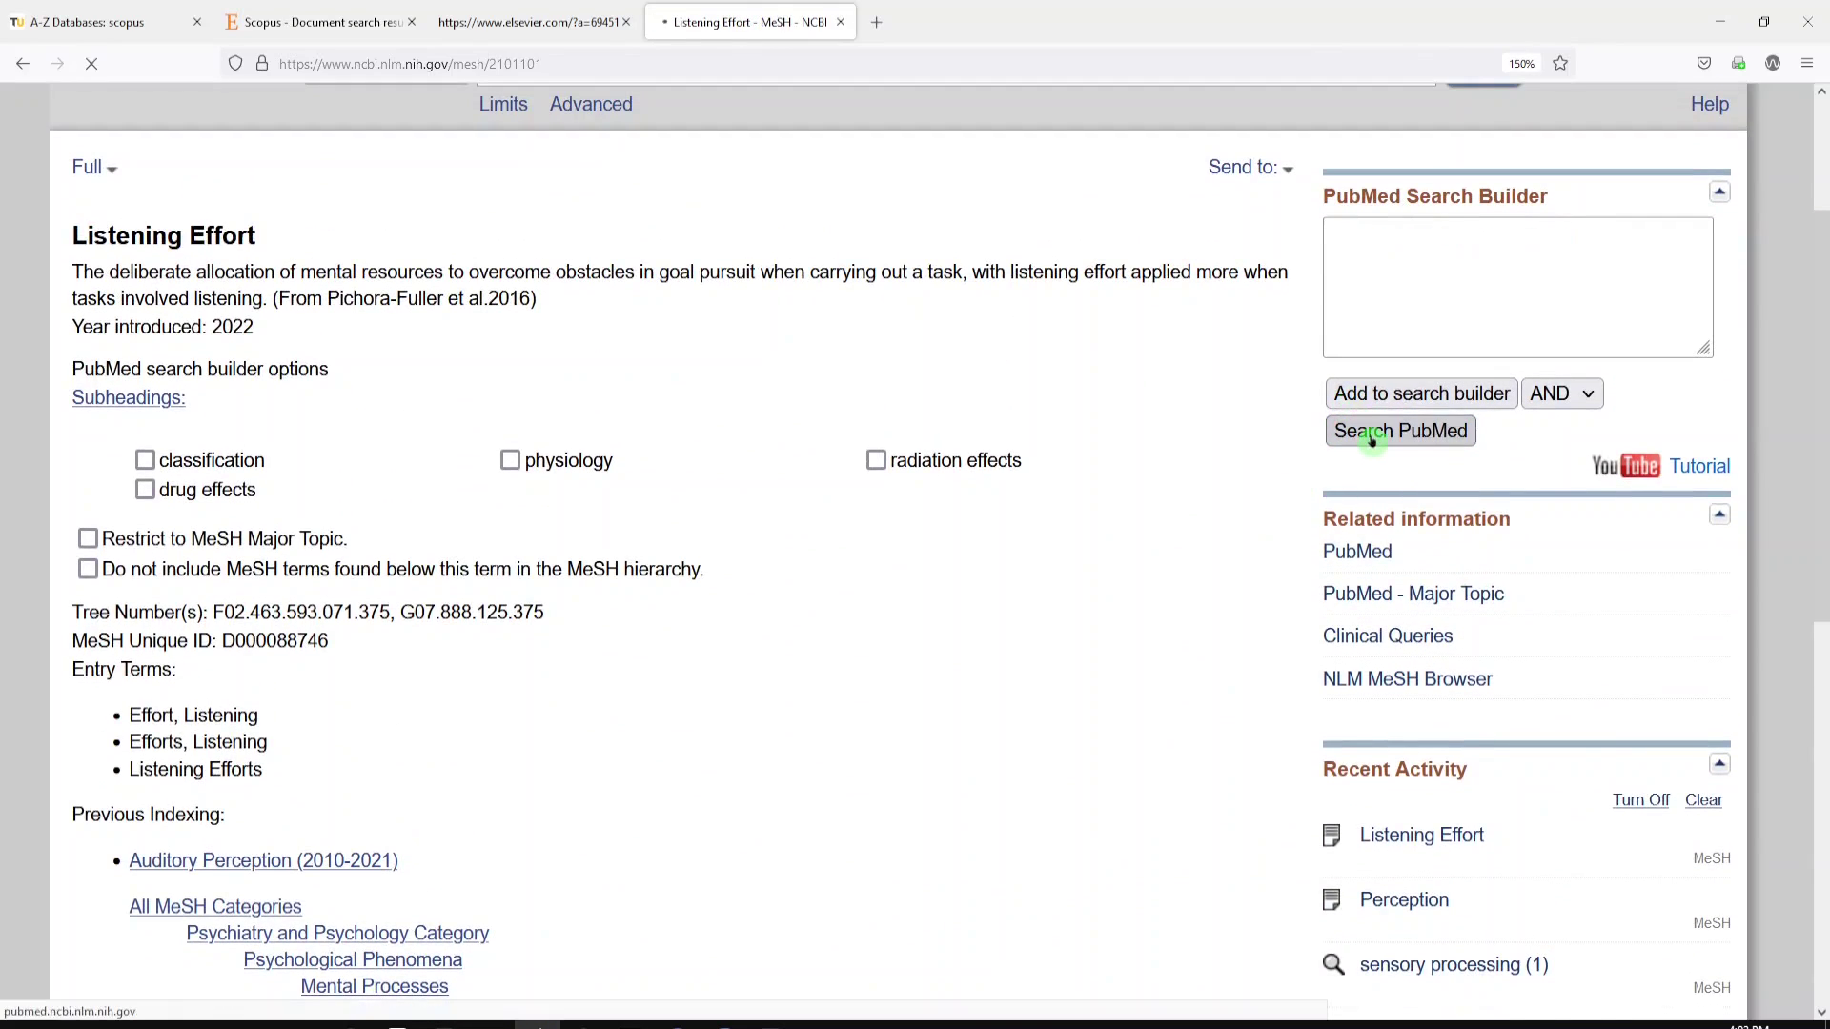
# Step: Read the yearly counts for the 51 PubMed results, then return to the Scopus results
pyautogui.scroll(-2, 618, 376)
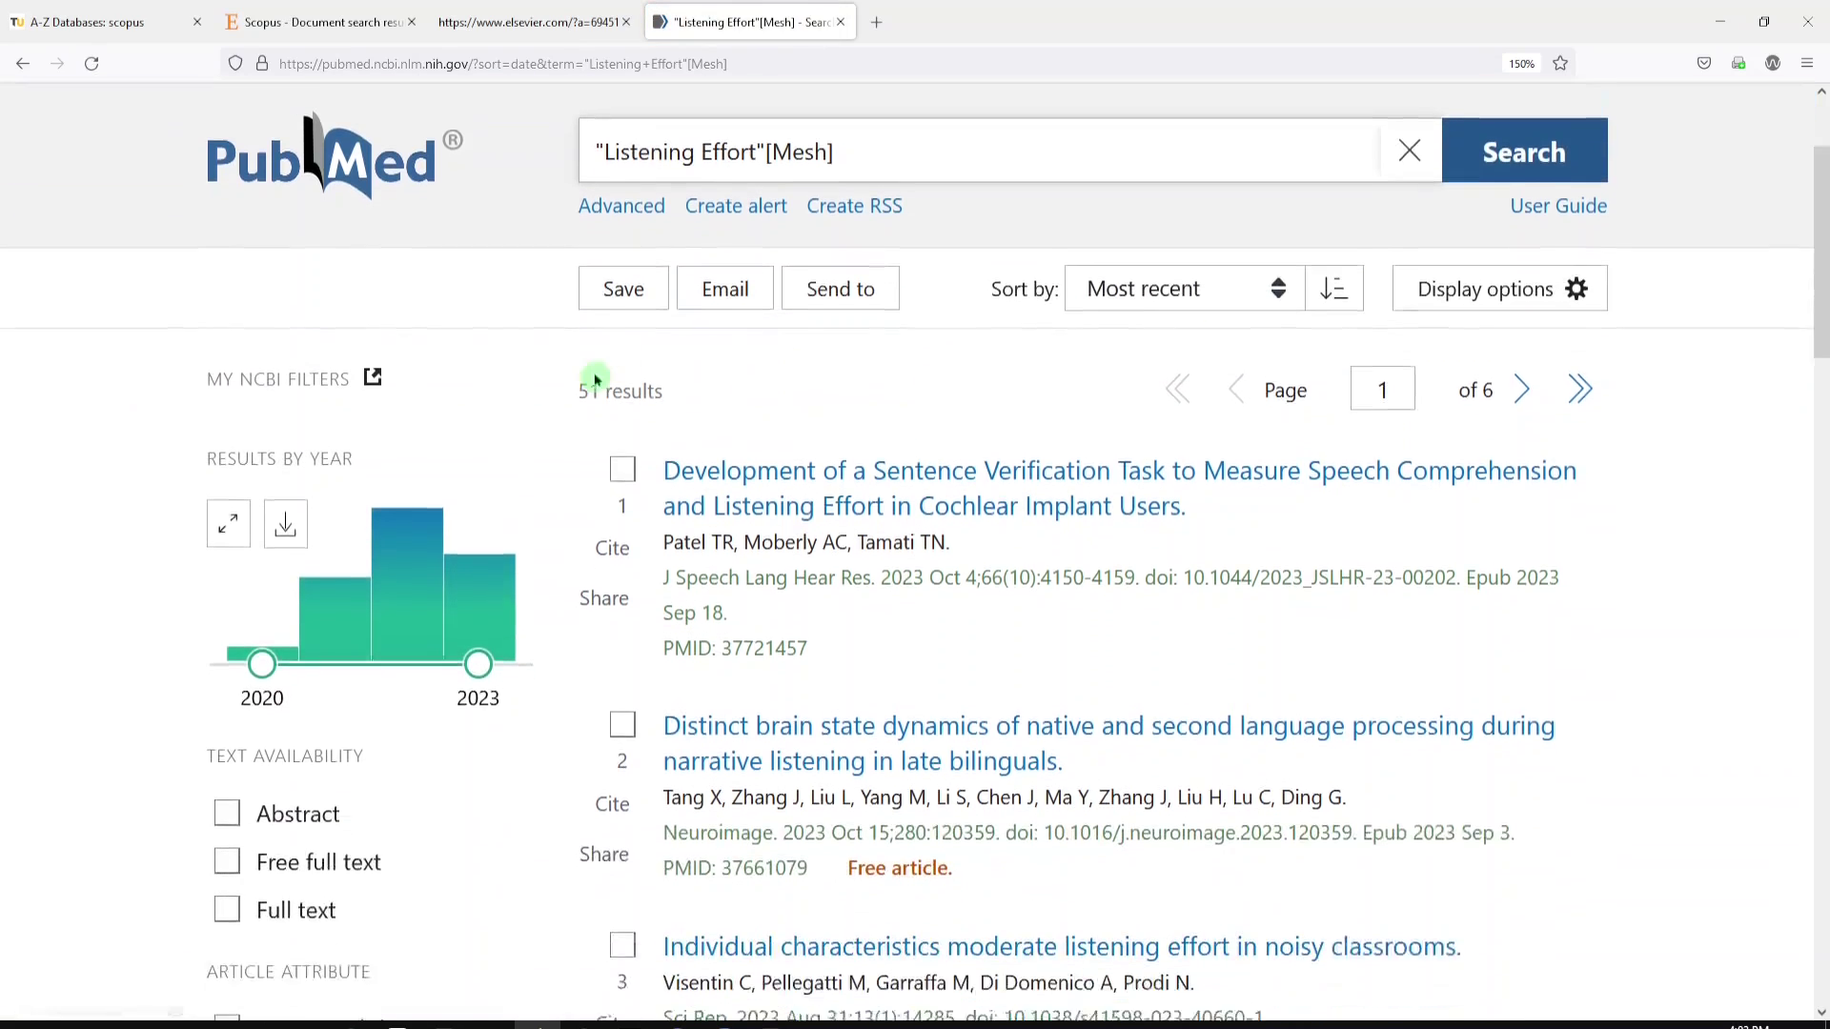
pyautogui.moveTo(426, 543)
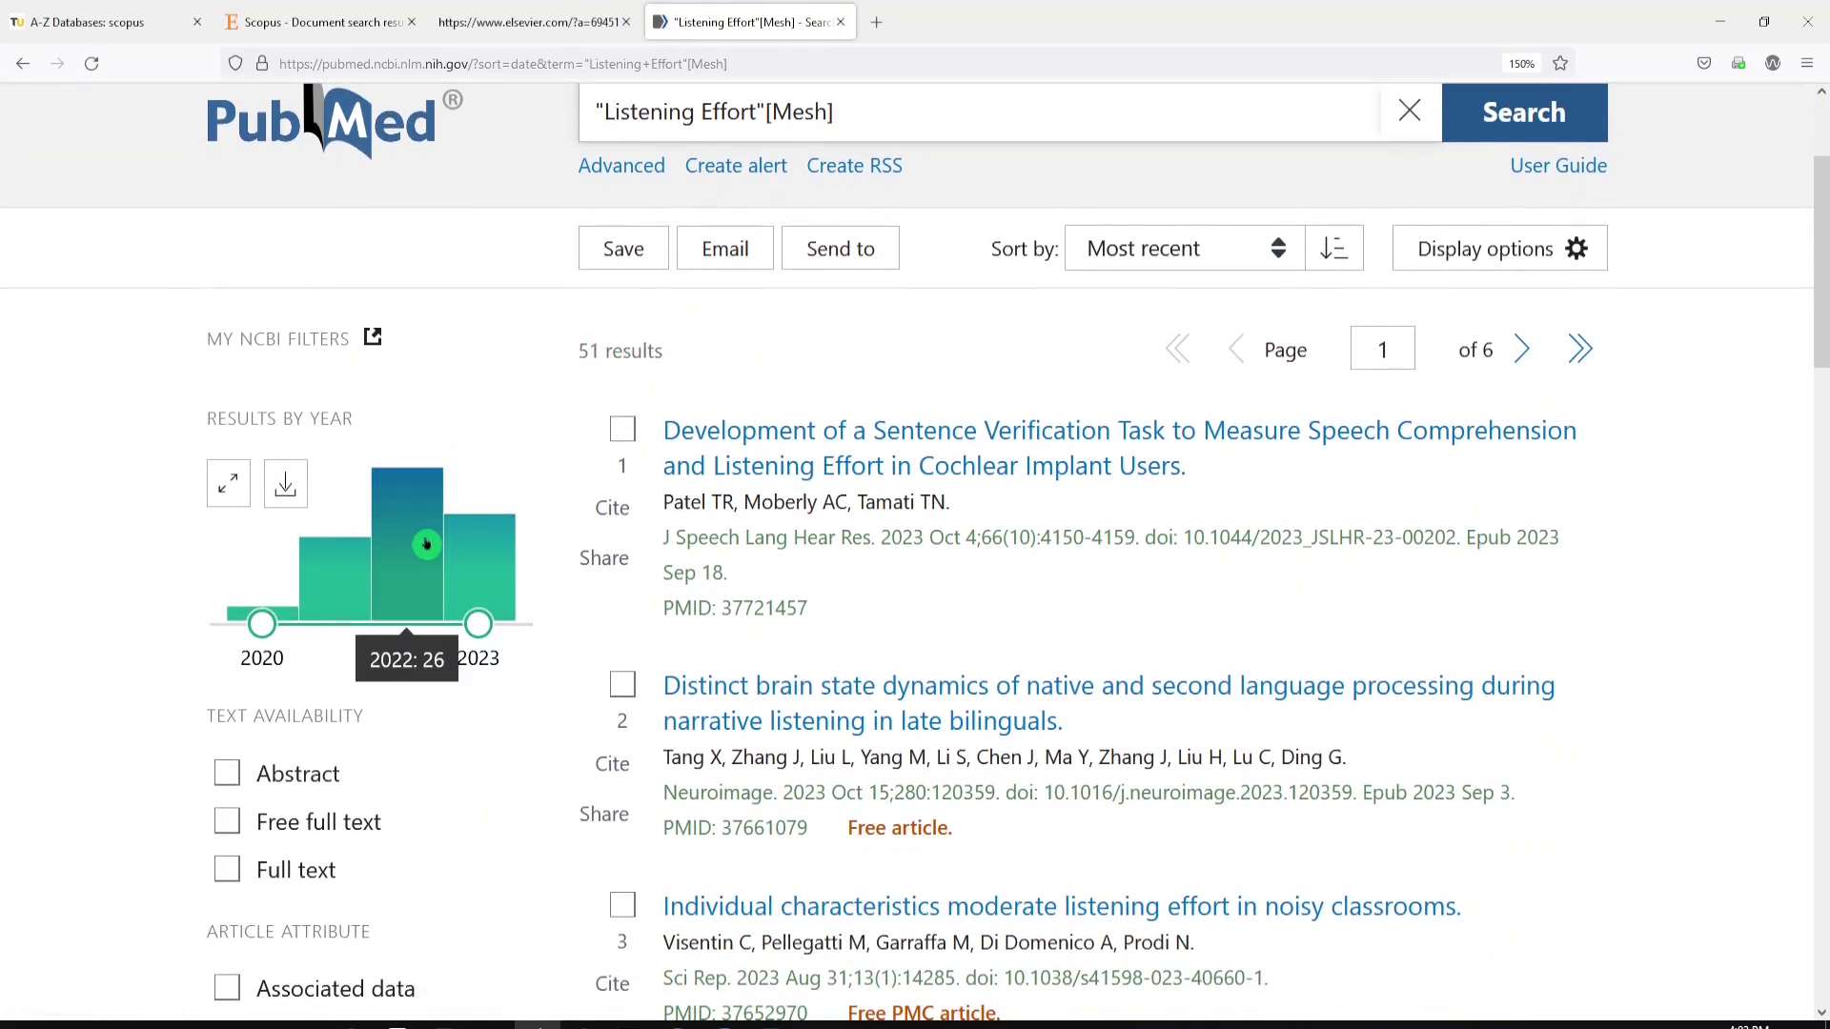
pyautogui.scroll(-2, 415, 536)
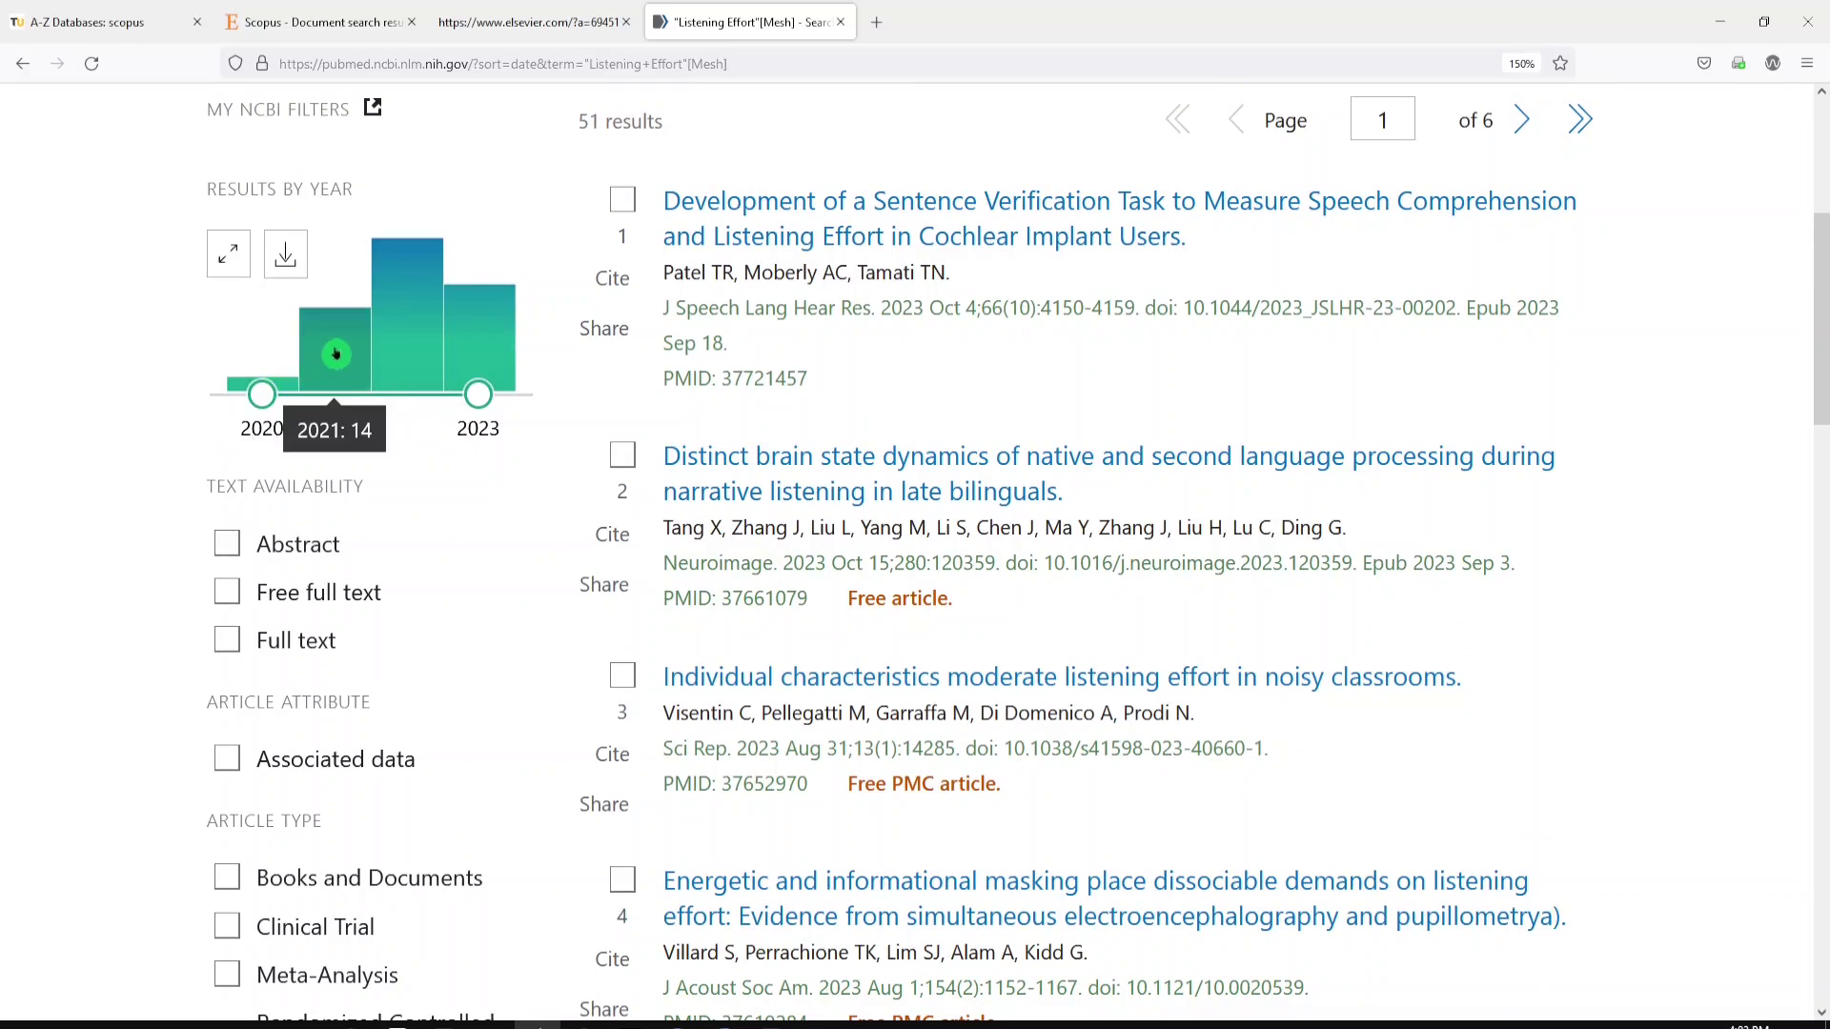
pyautogui.moveTo(460, 351)
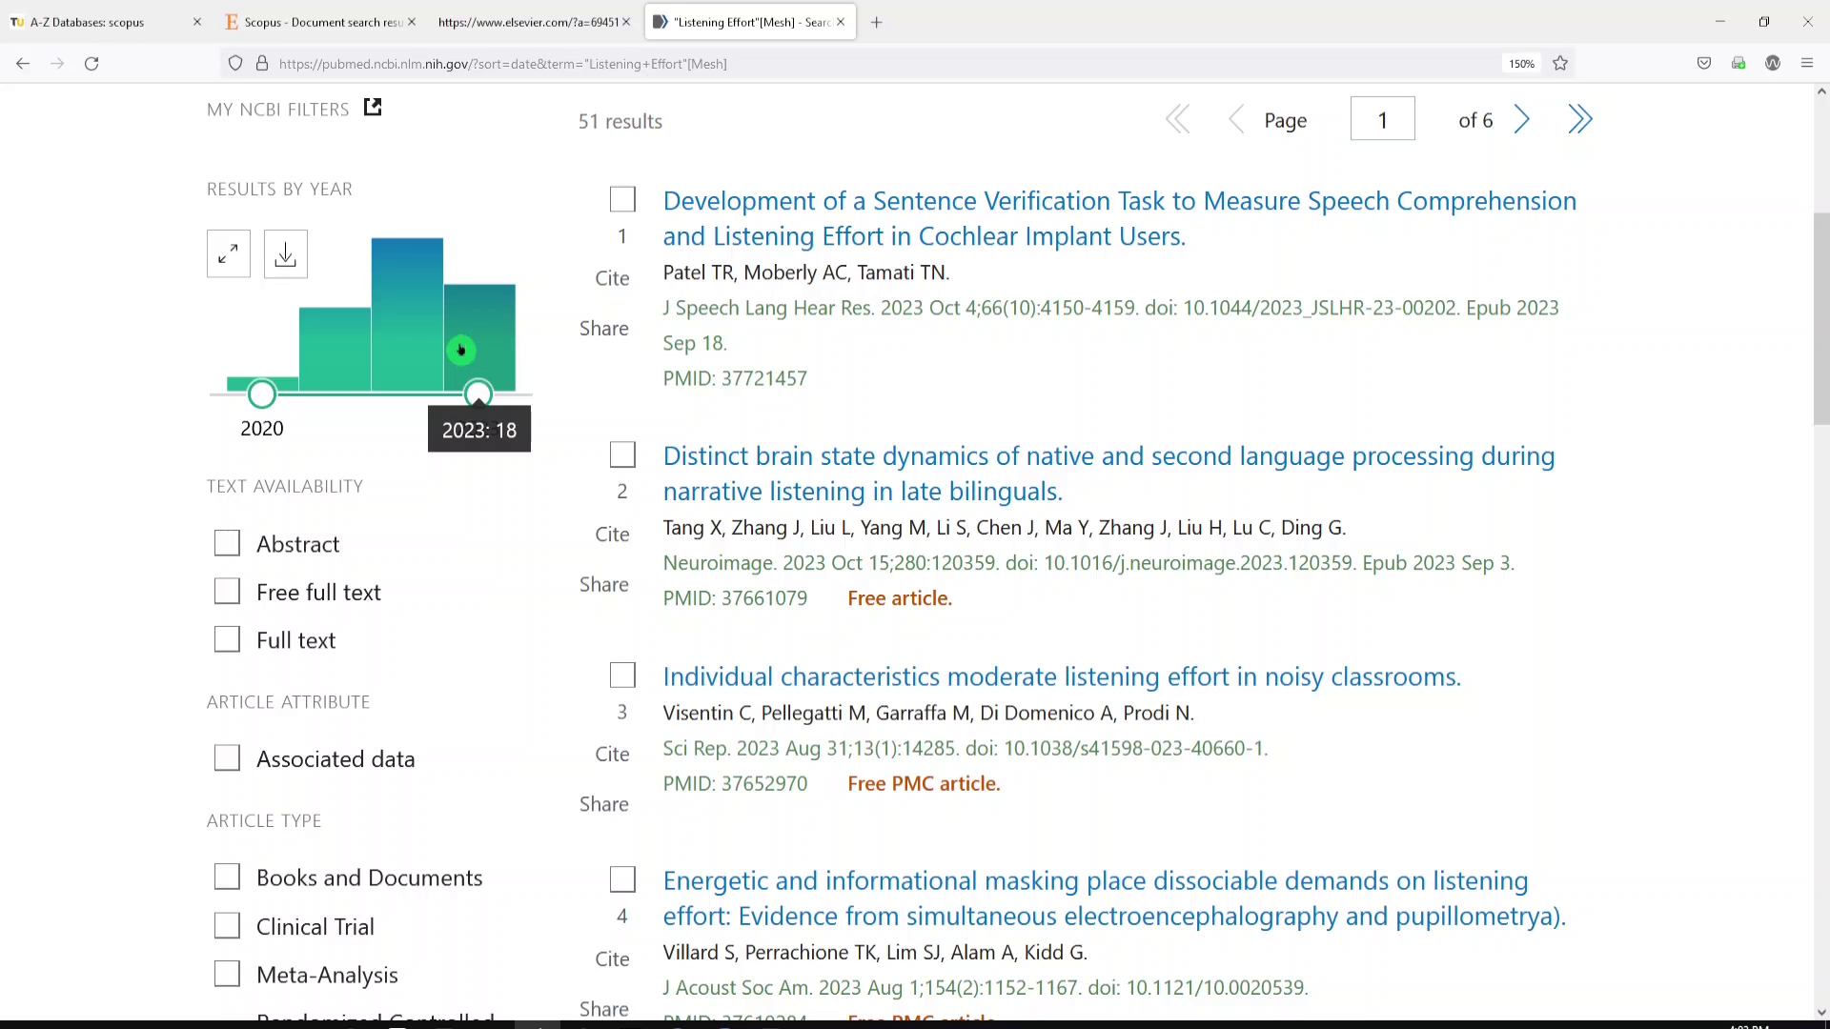
pyautogui.click(326, 22)
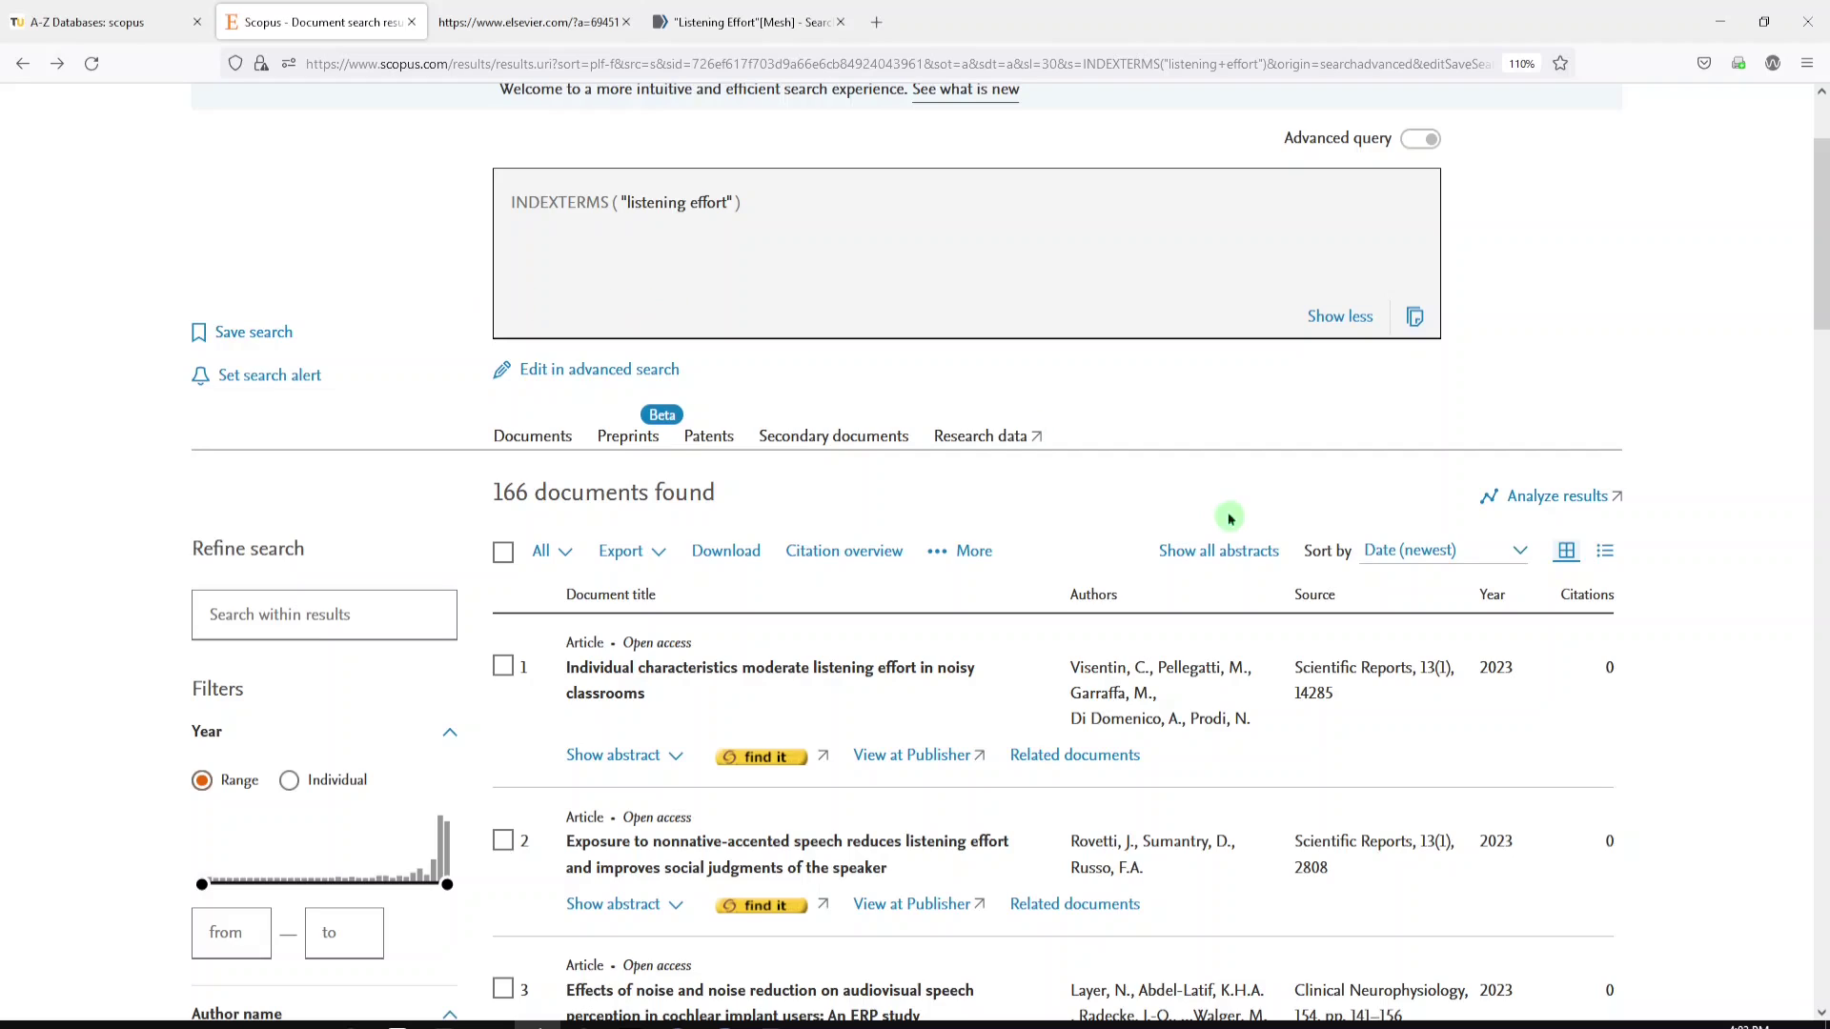
# Step: Sort the 166 results by Cited by (highest), putting 'Listening effort and accented speech' (103) first
pyautogui.click(1471, 559)
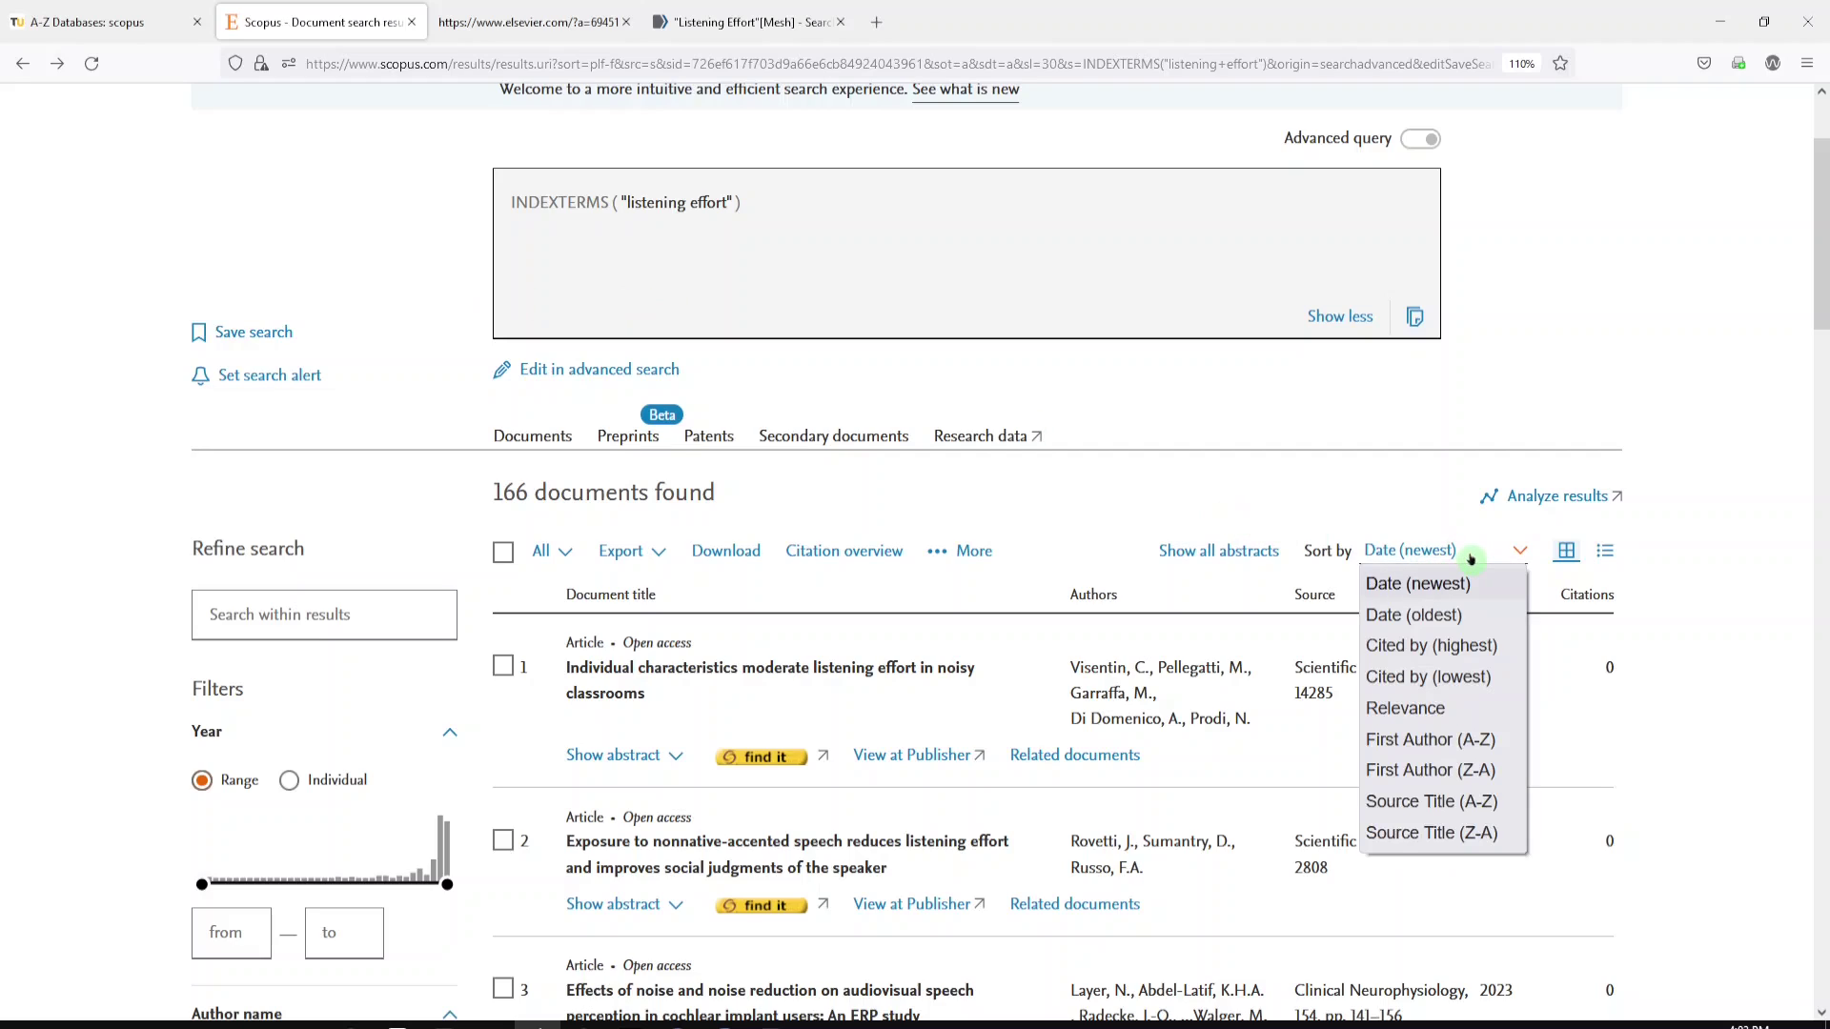
pyautogui.click(1452, 647)
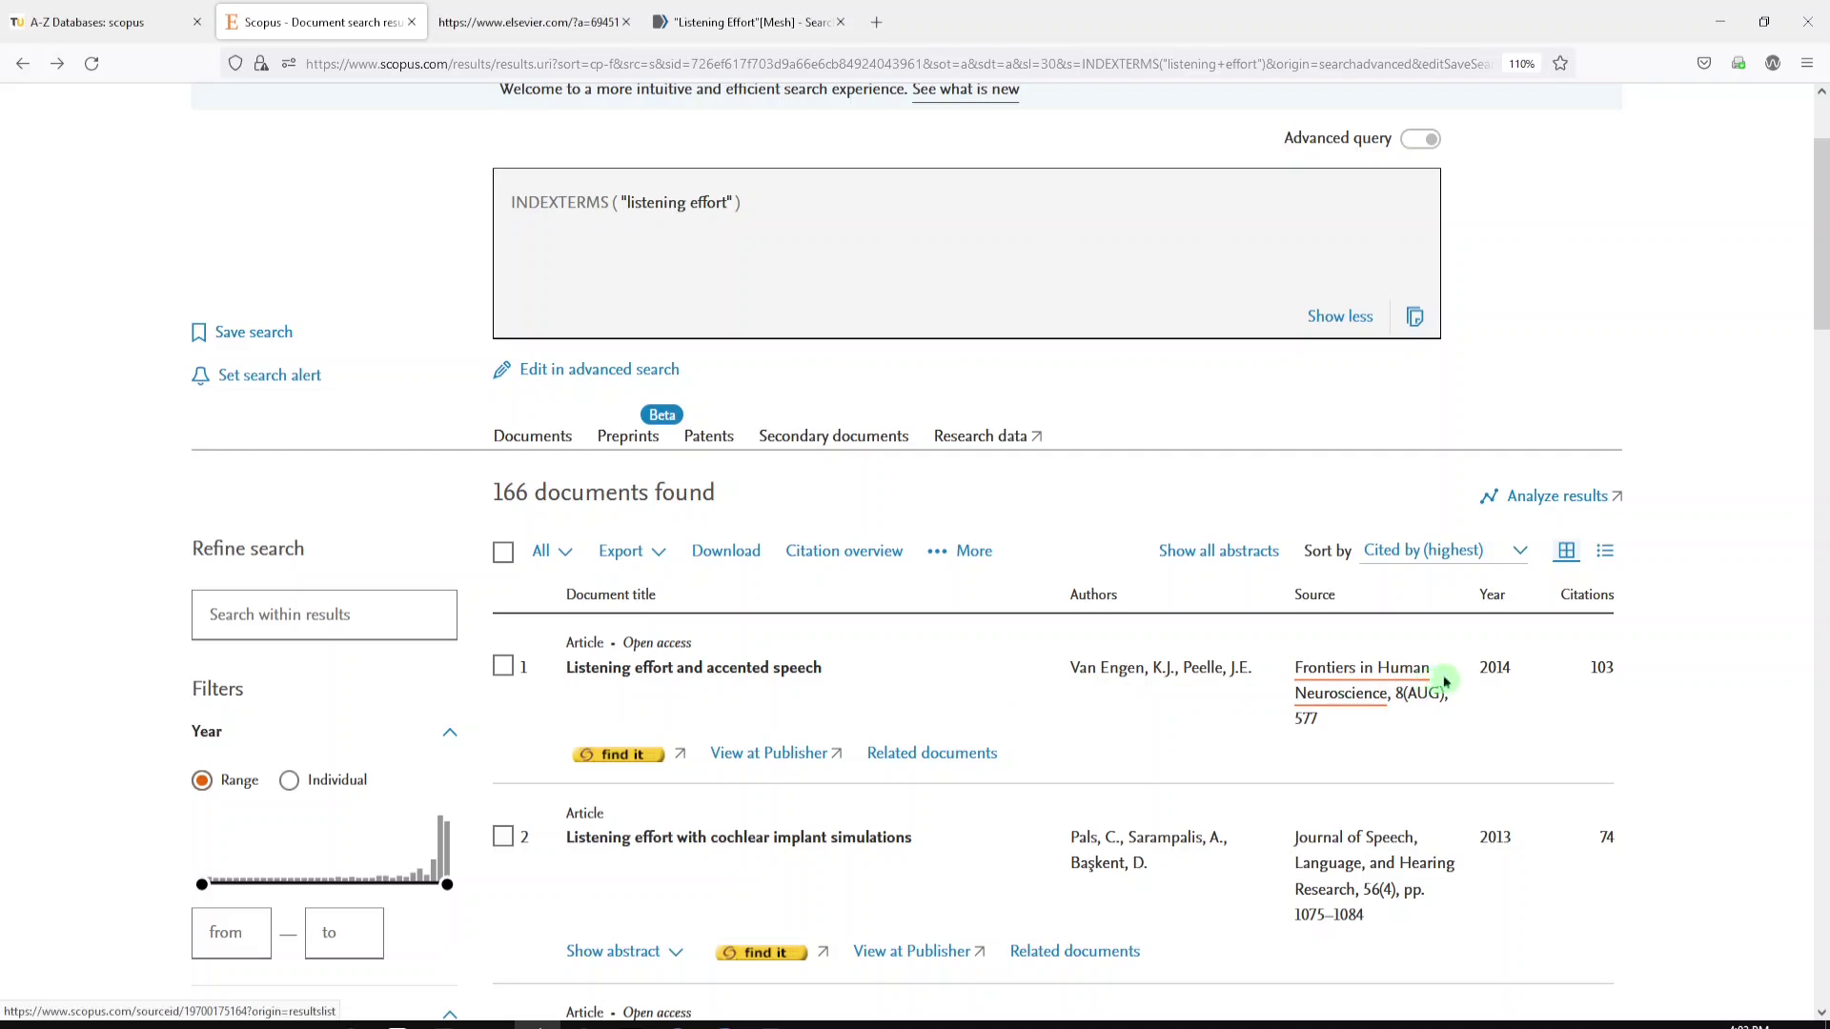
pyautogui.scroll(-2, 1515, 677)
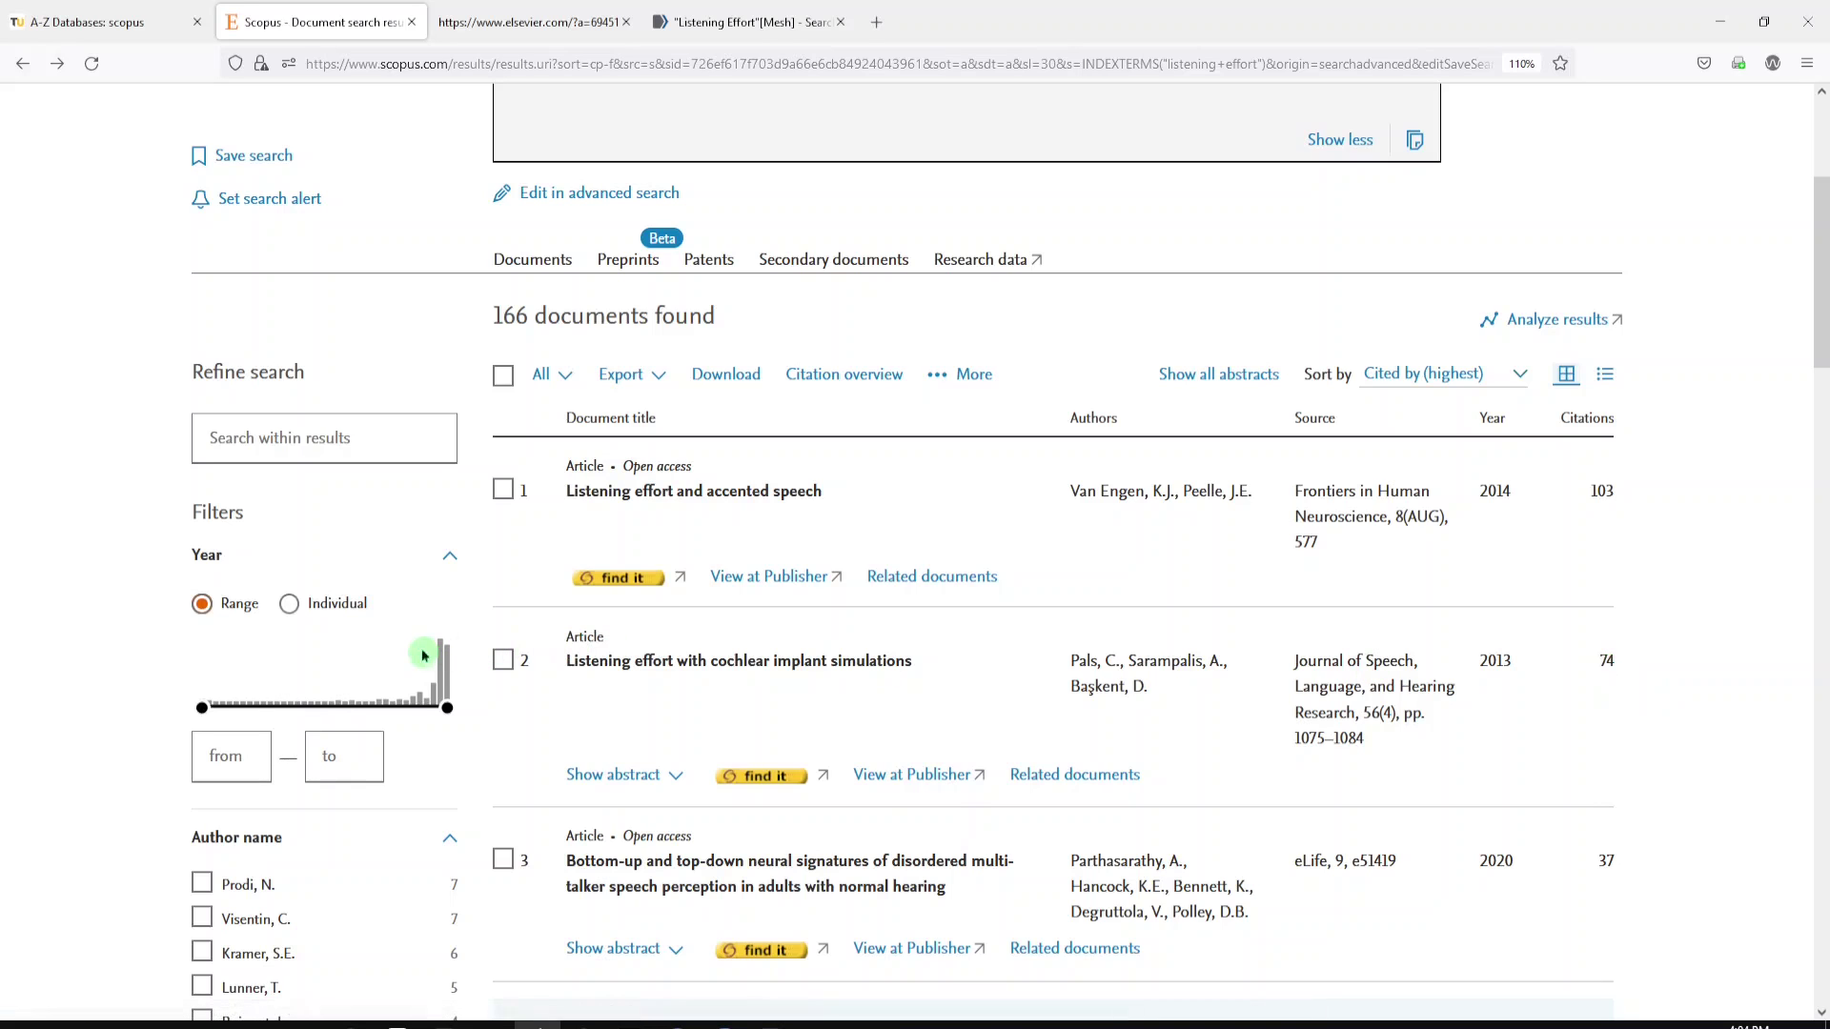
# Step: Expand the Funding sponsor filter group to list sponsors like National Institutes of Health
pyautogui.scroll(-3, 351, 633)
pyautogui.scroll(-3, 351, 633)
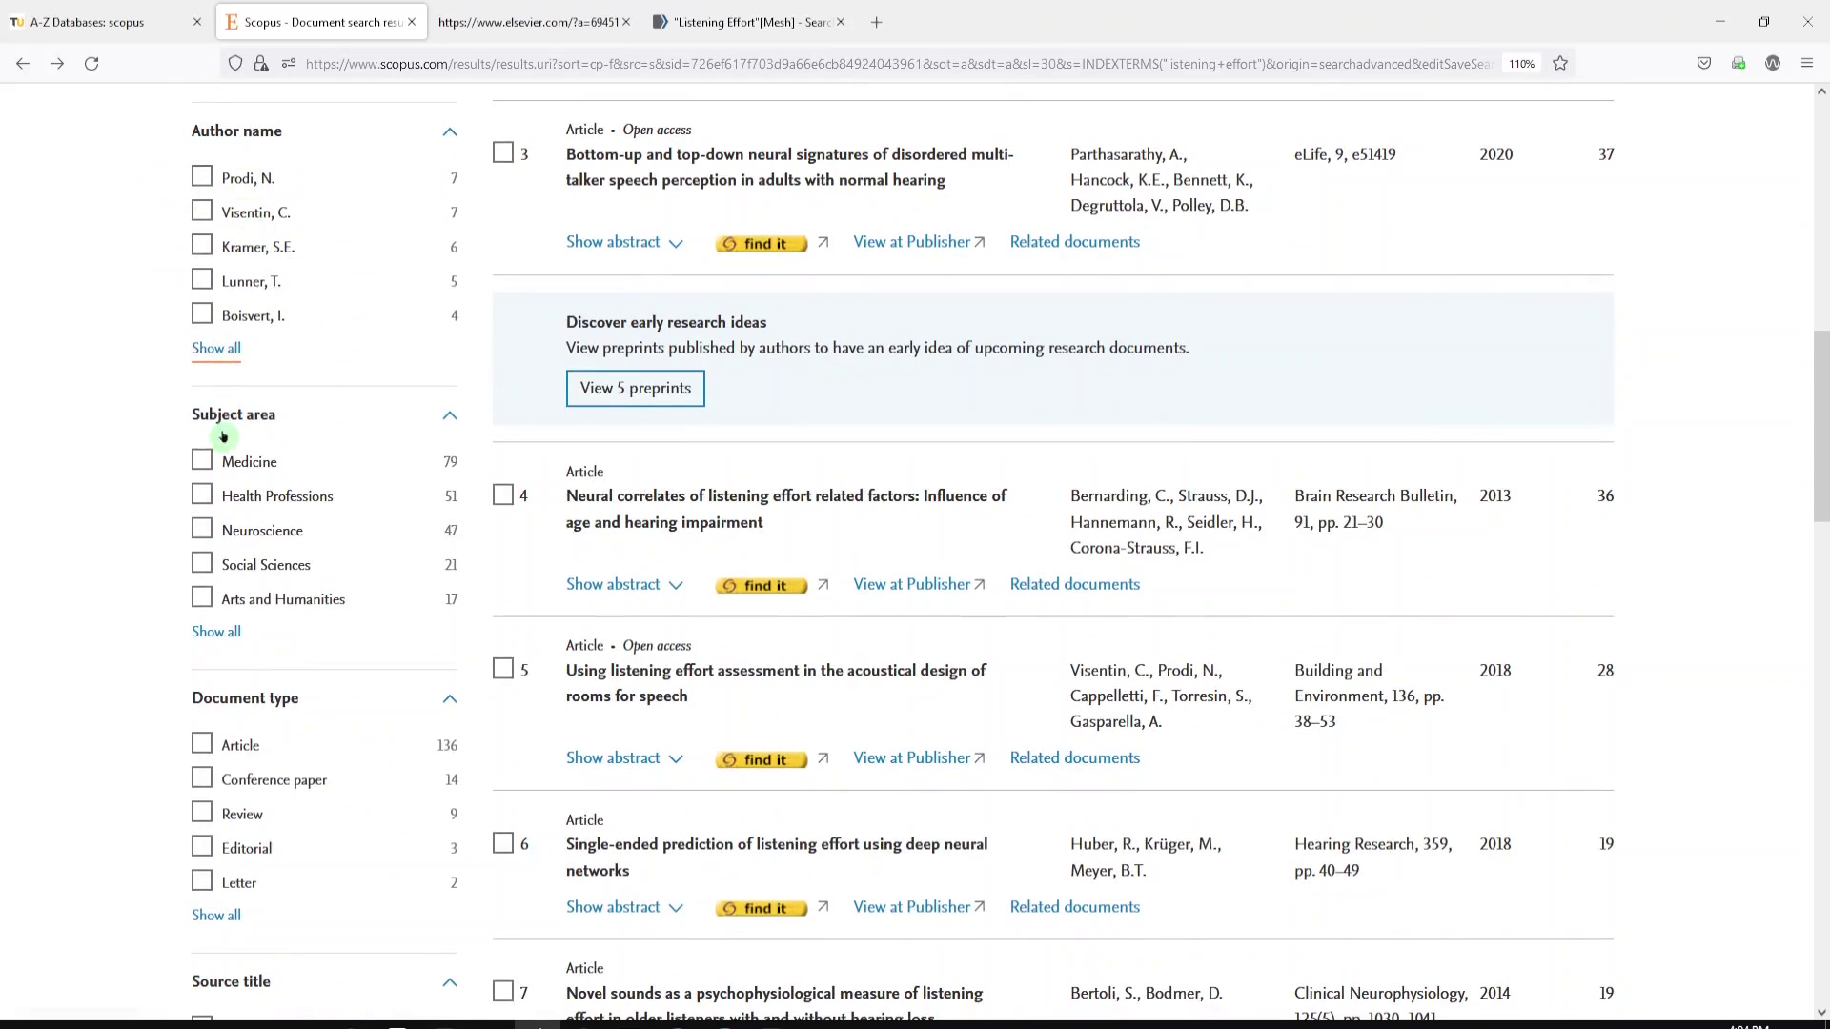
pyautogui.scroll(-2, 226, 467)
pyautogui.scroll(-3, 232, 481)
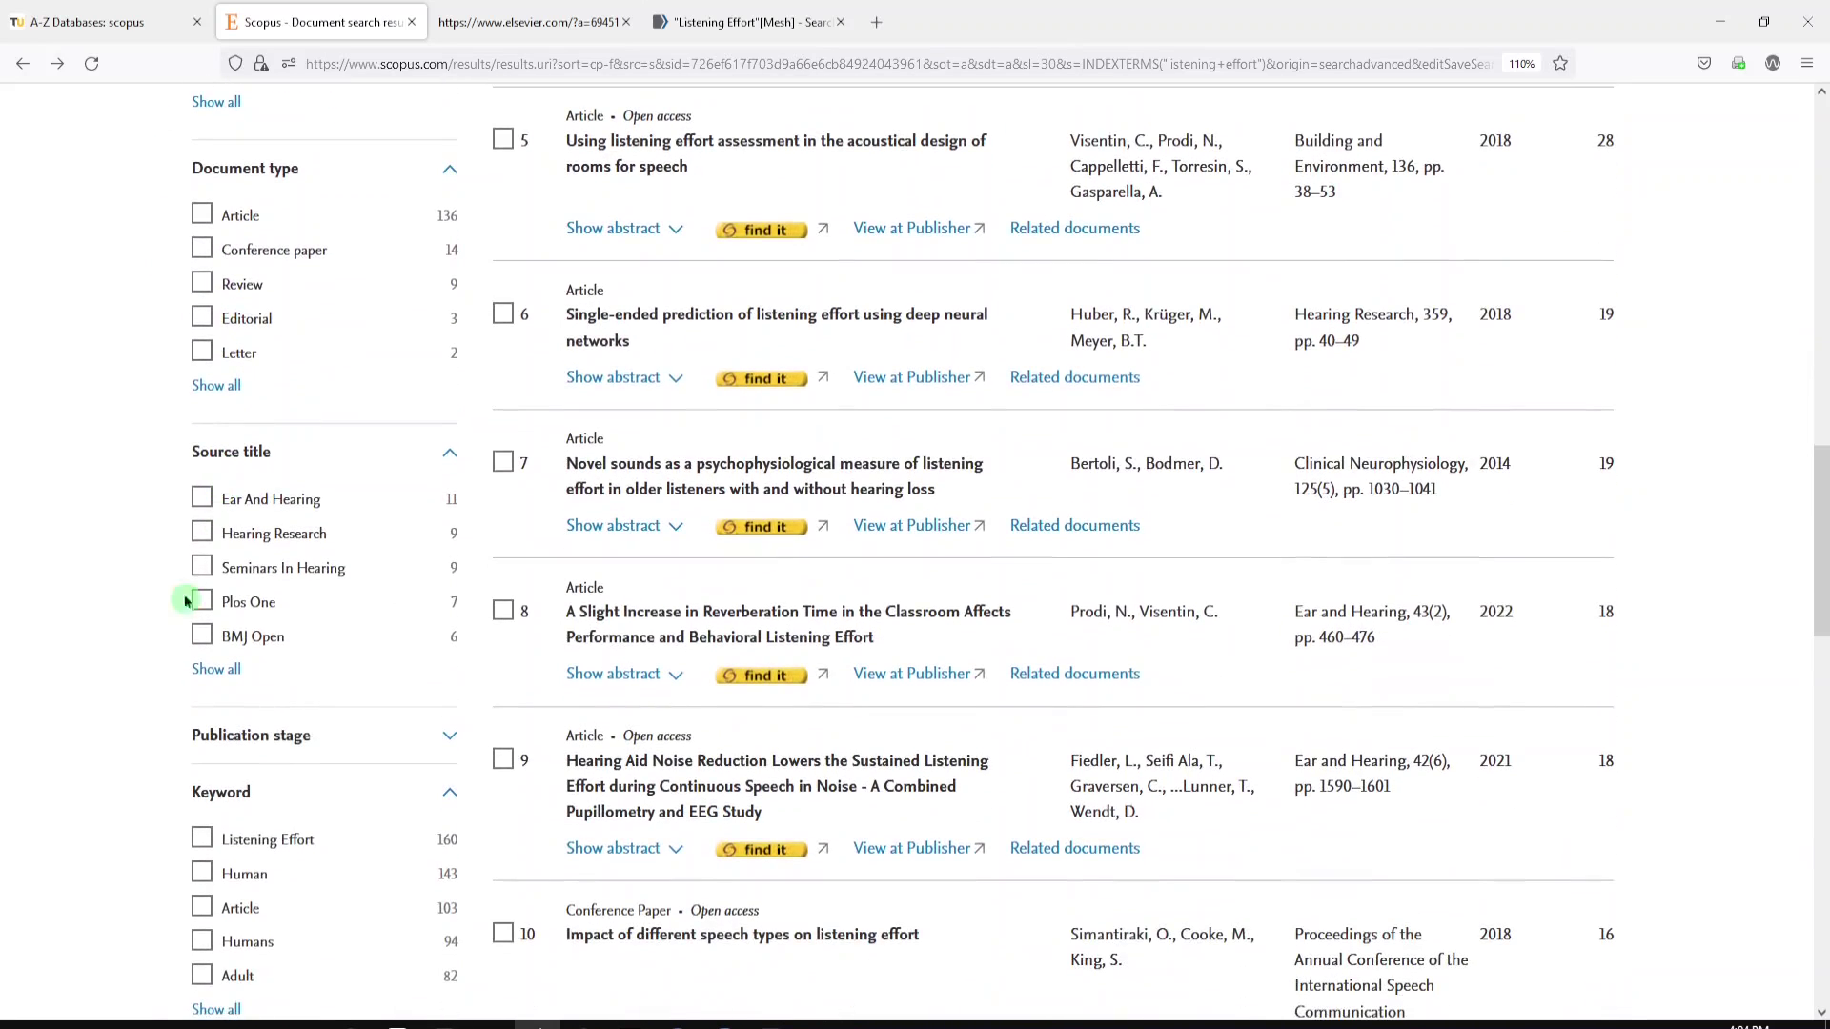
pyautogui.scroll(-2, 225, 600)
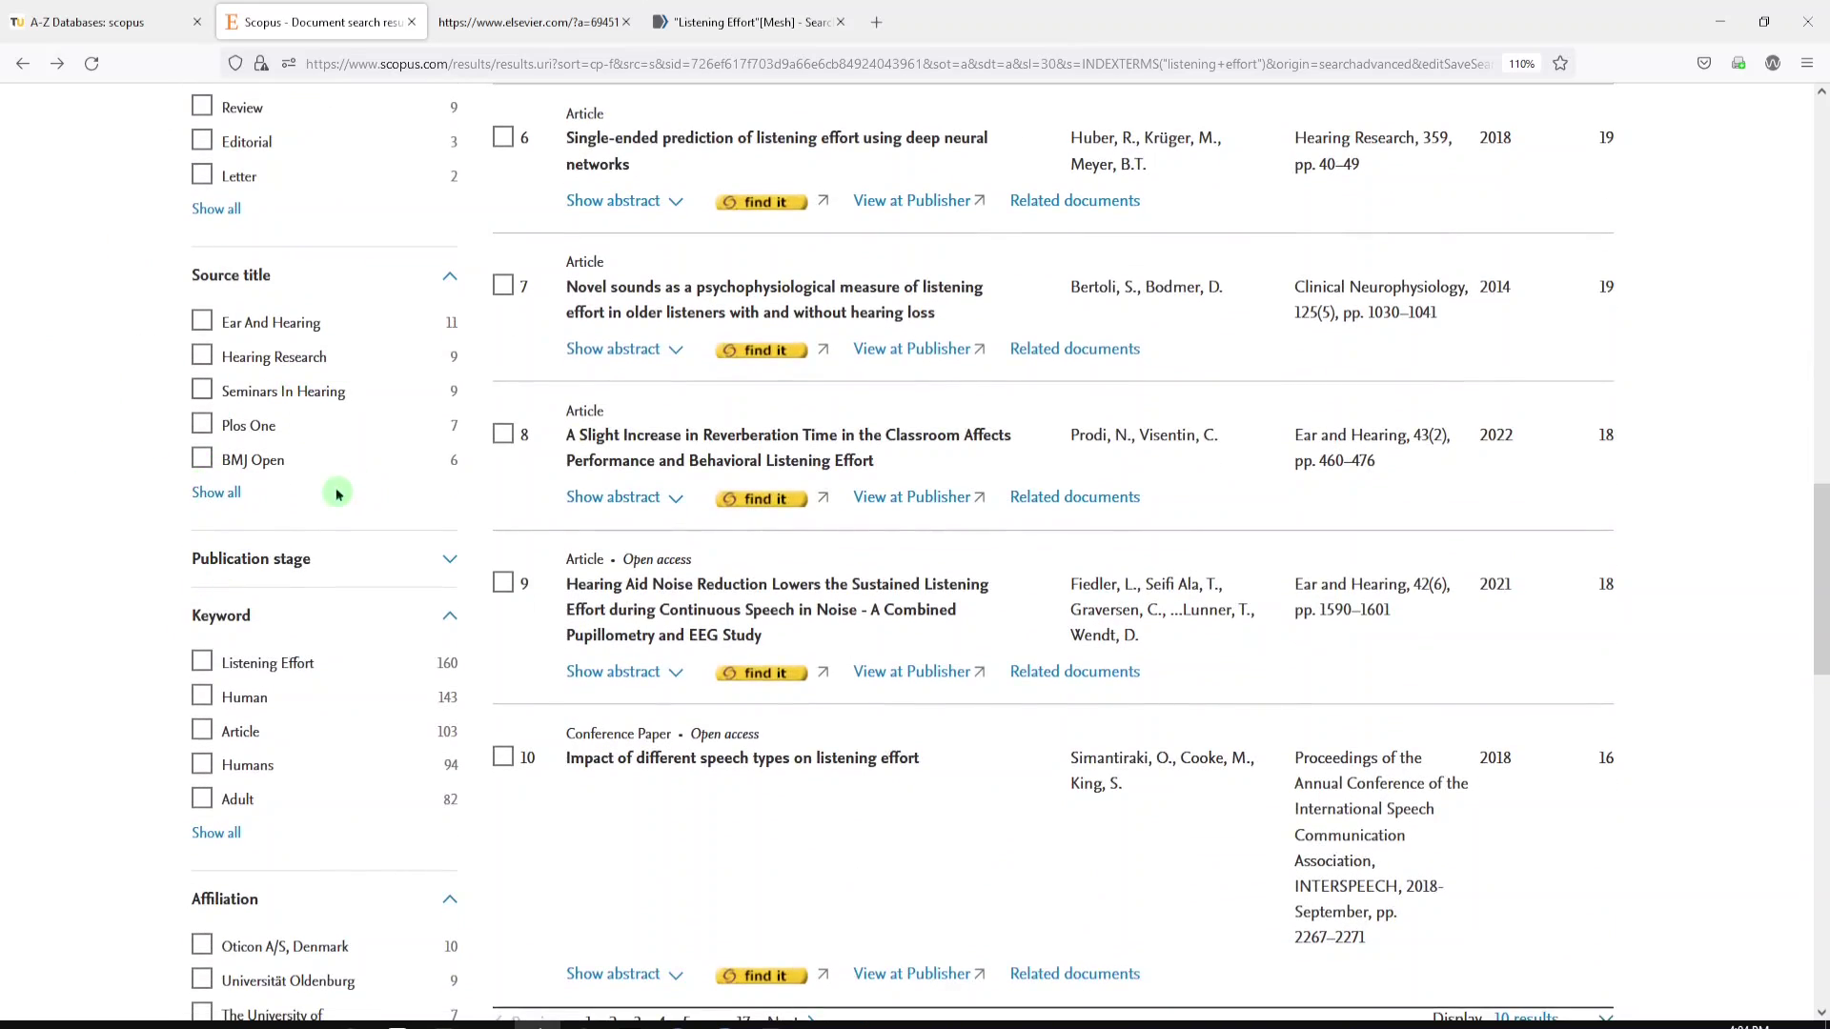
pyautogui.scroll(-3, 286, 524)
pyautogui.scroll(-2, 238, 515)
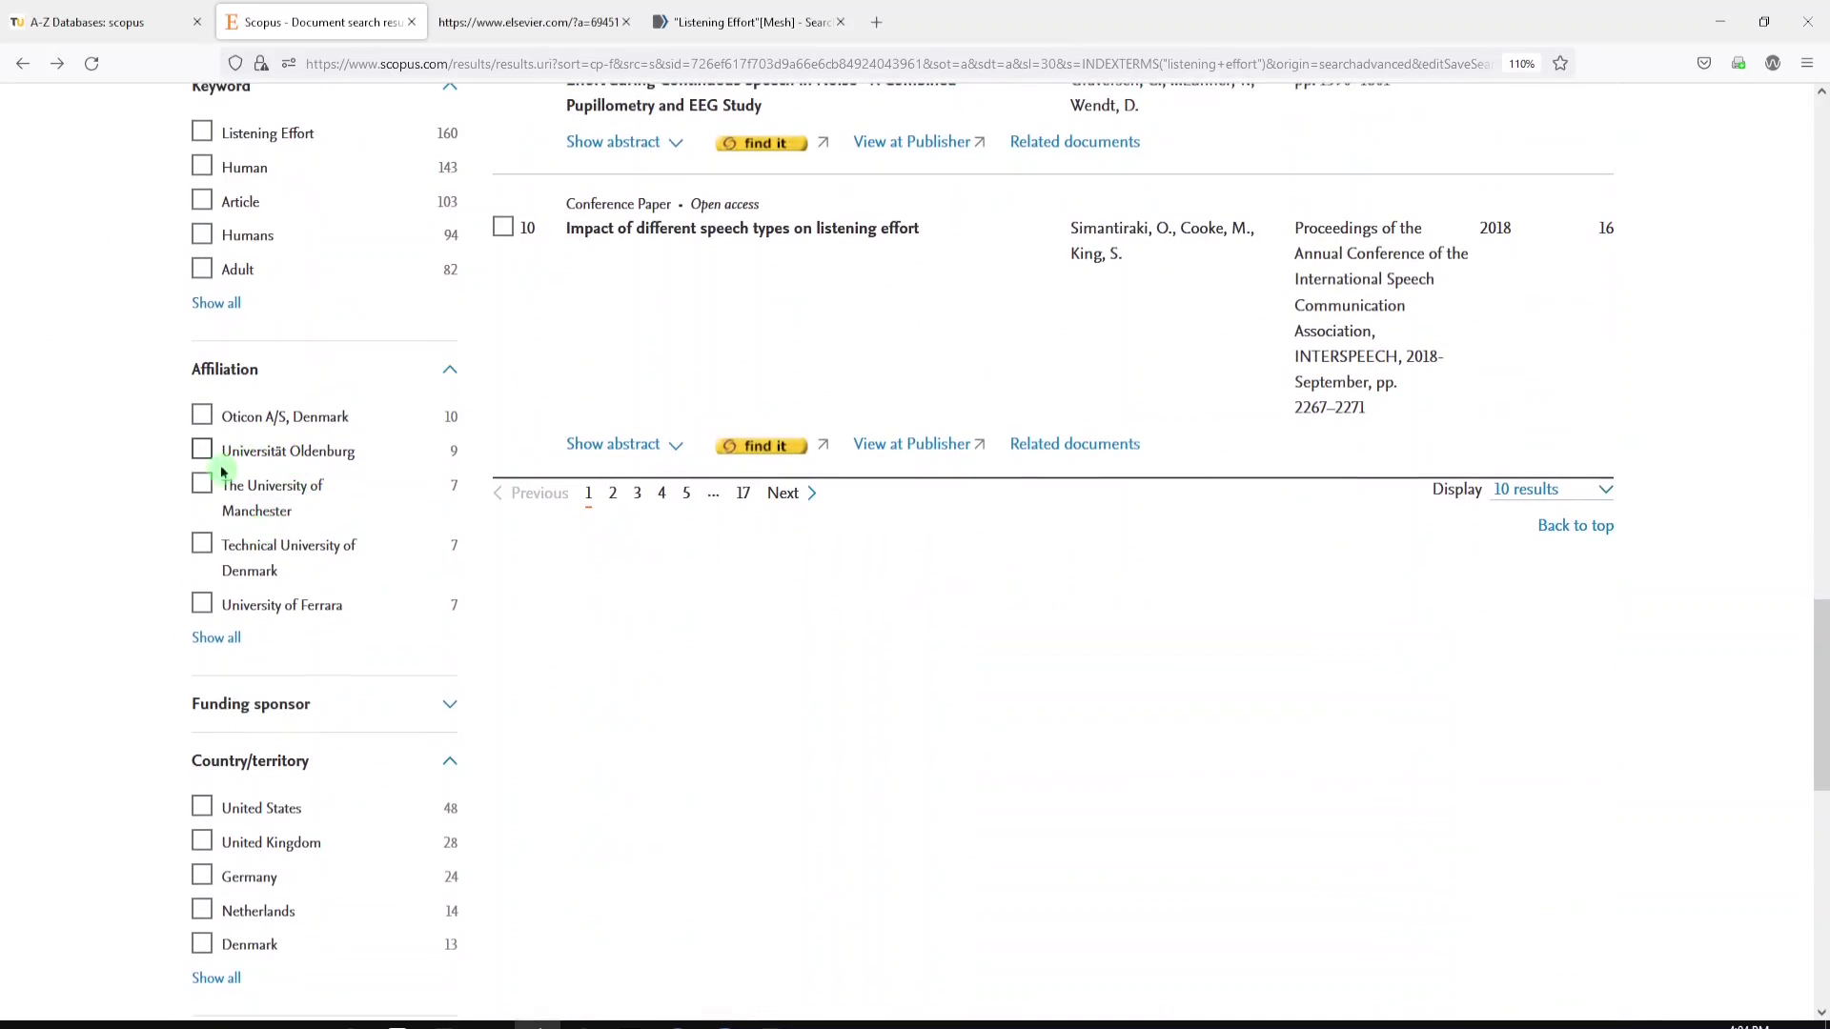
pyautogui.scroll(-2, 213, 400)
pyautogui.scroll(-1, 213, 419)
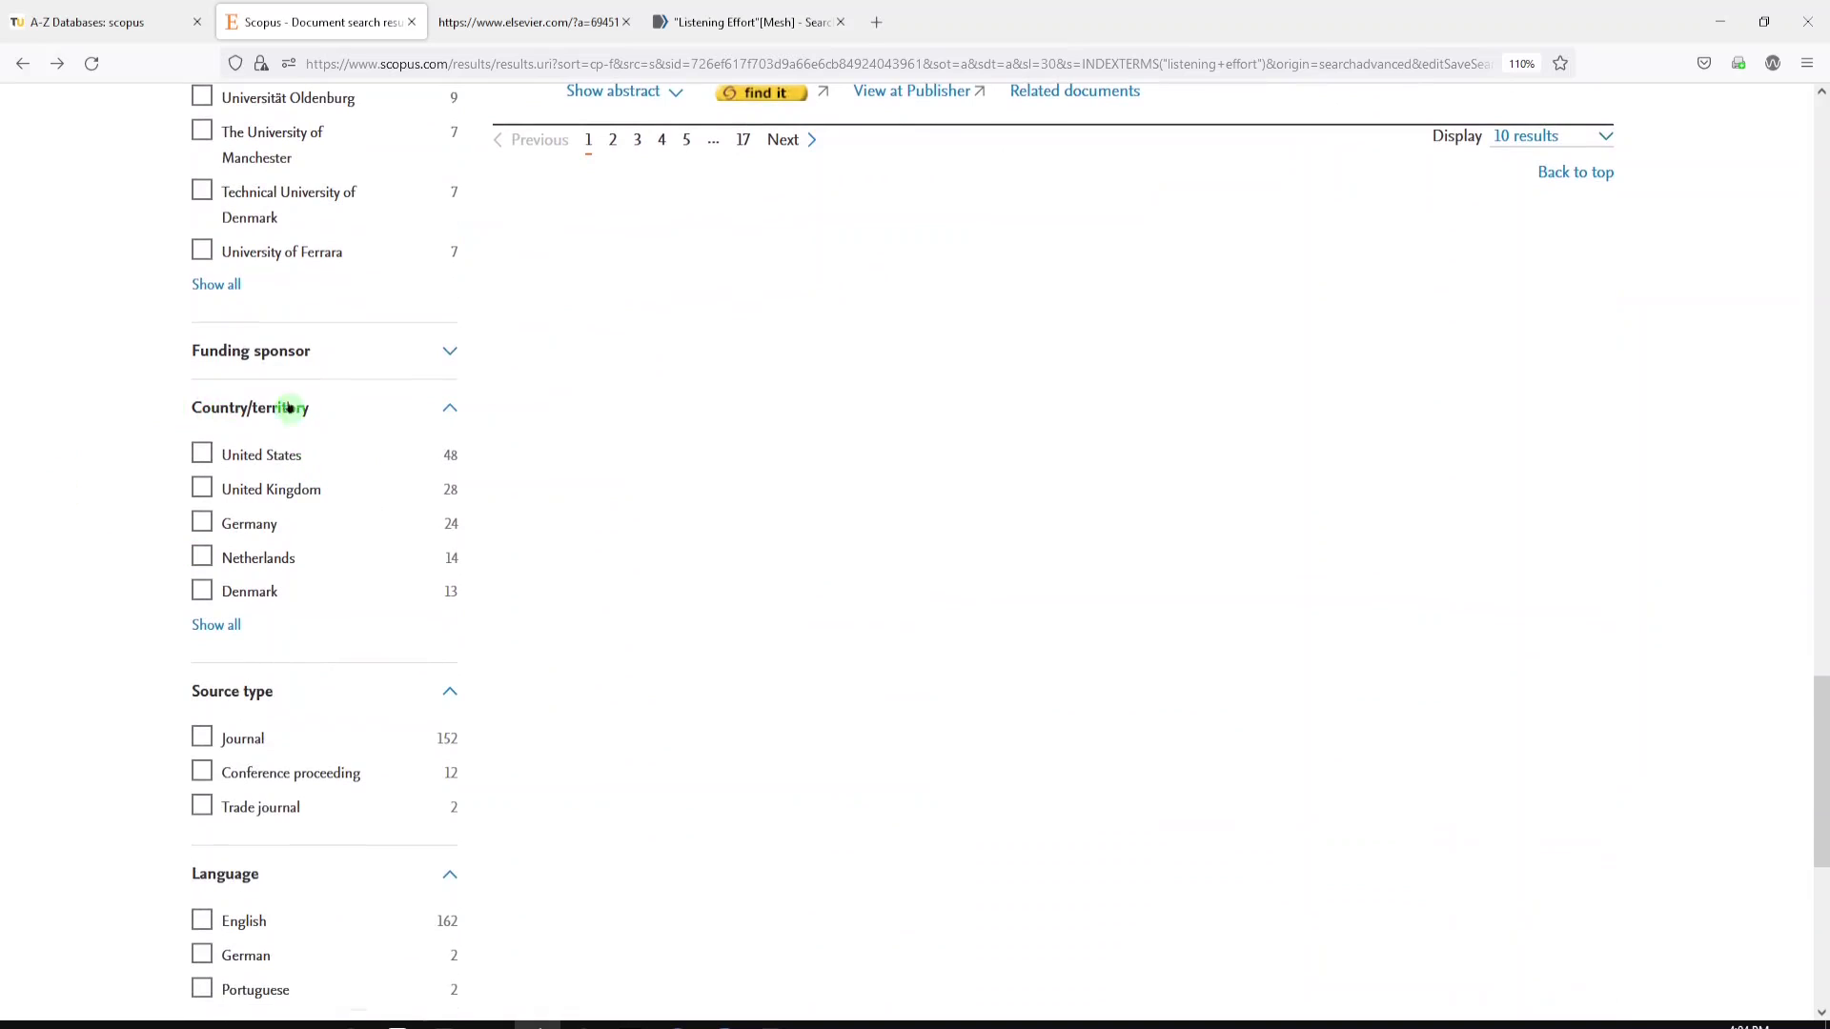
pyautogui.click(381, 359)
# Step: Expand the Open access filter group to show its counts, then return to the top
pyautogui.scroll(-3, 380, 419)
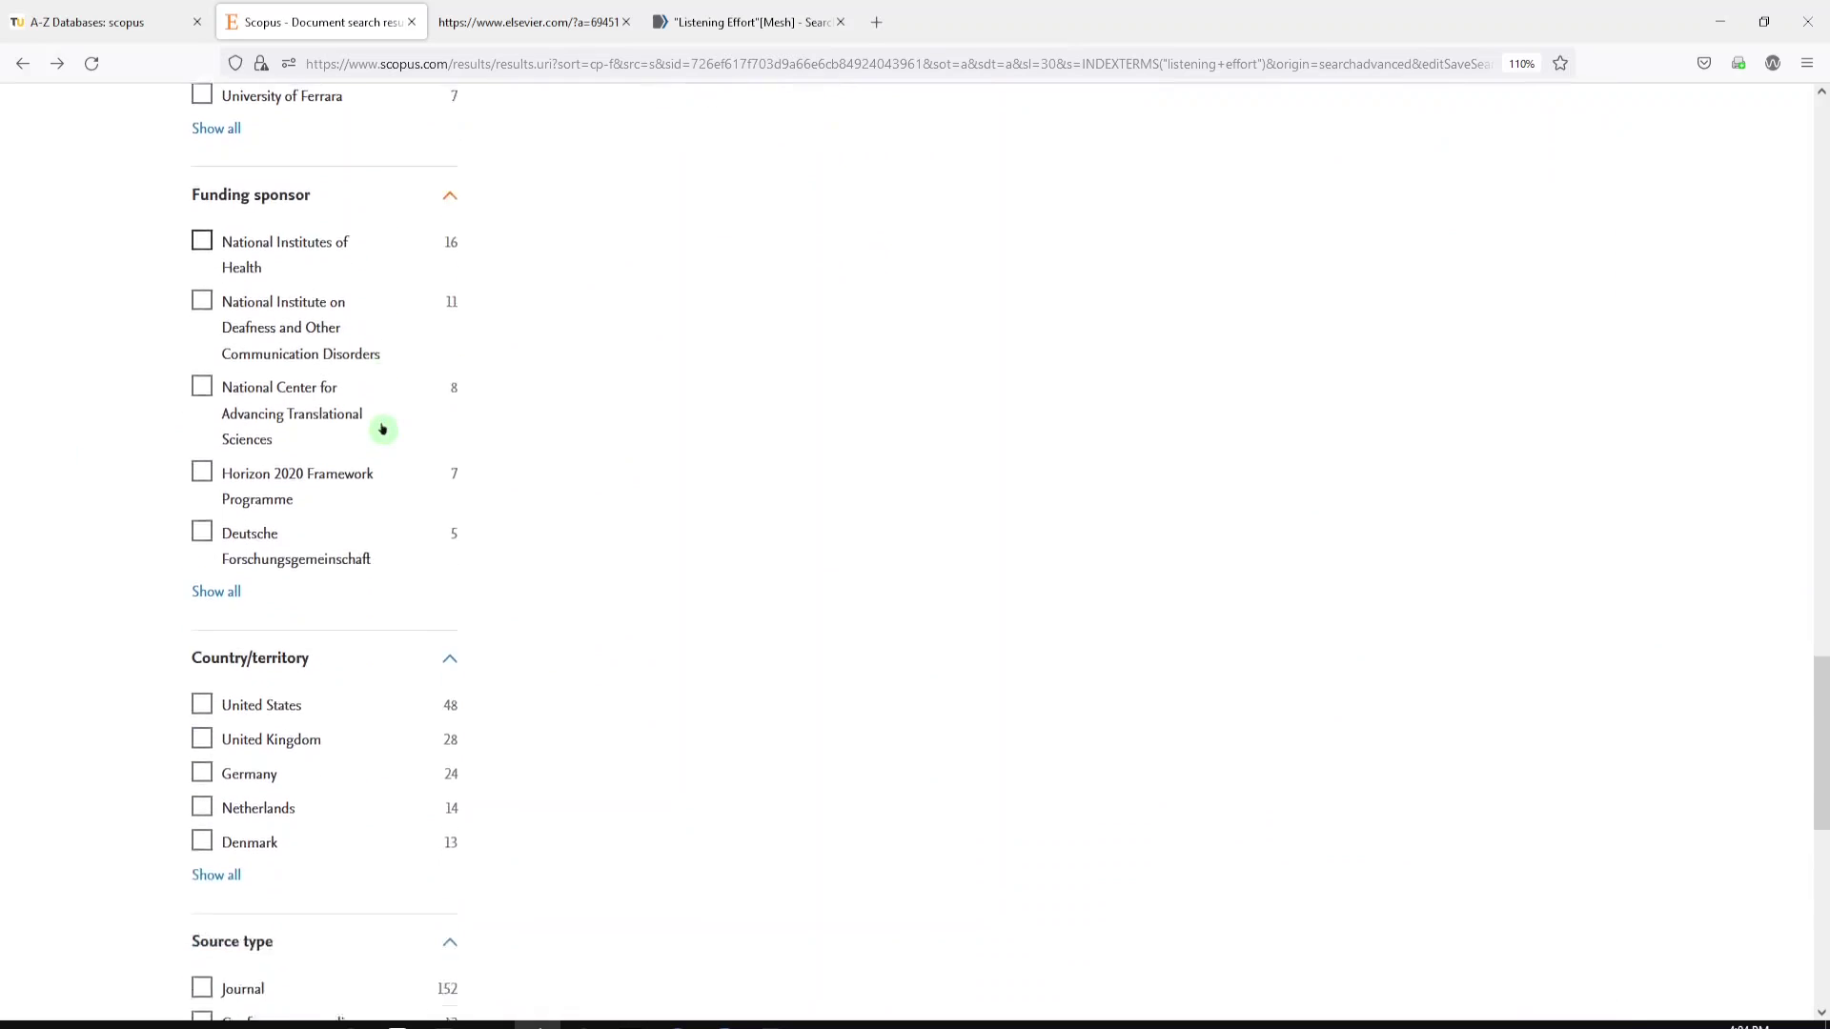
pyautogui.scroll(-3, 335, 483)
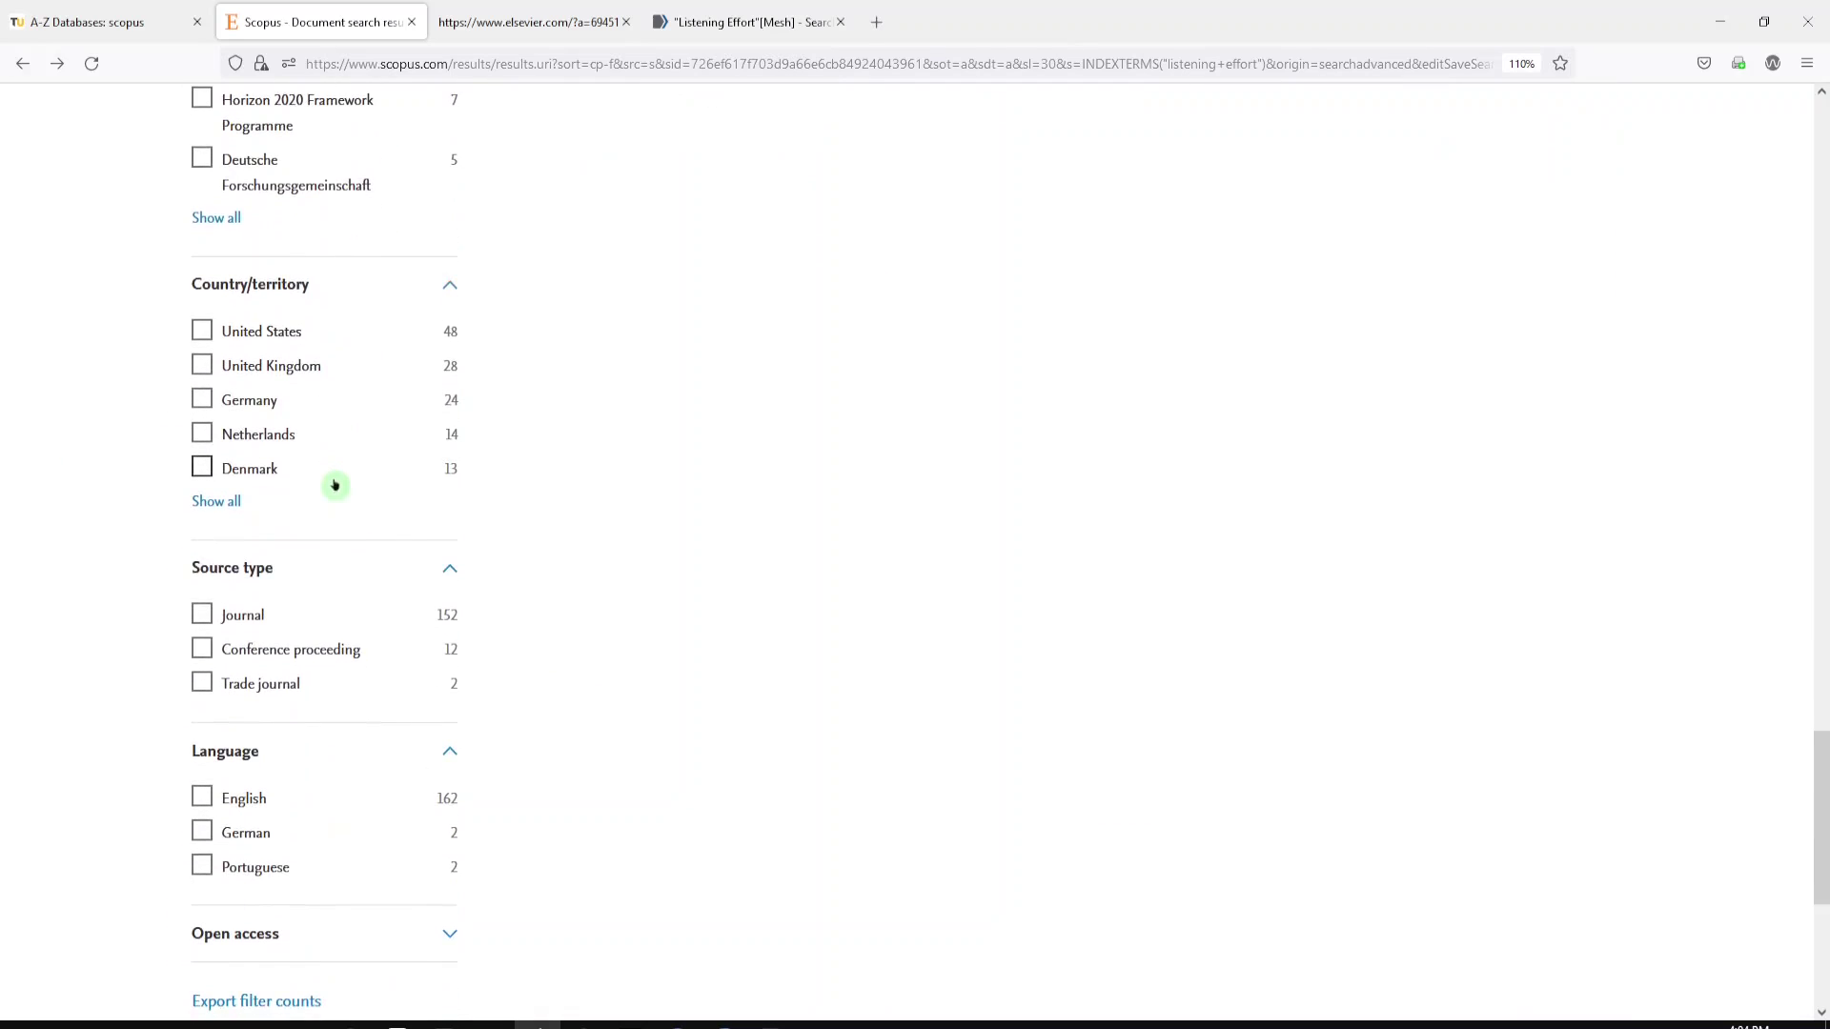
pyautogui.scroll(-1, 325, 486)
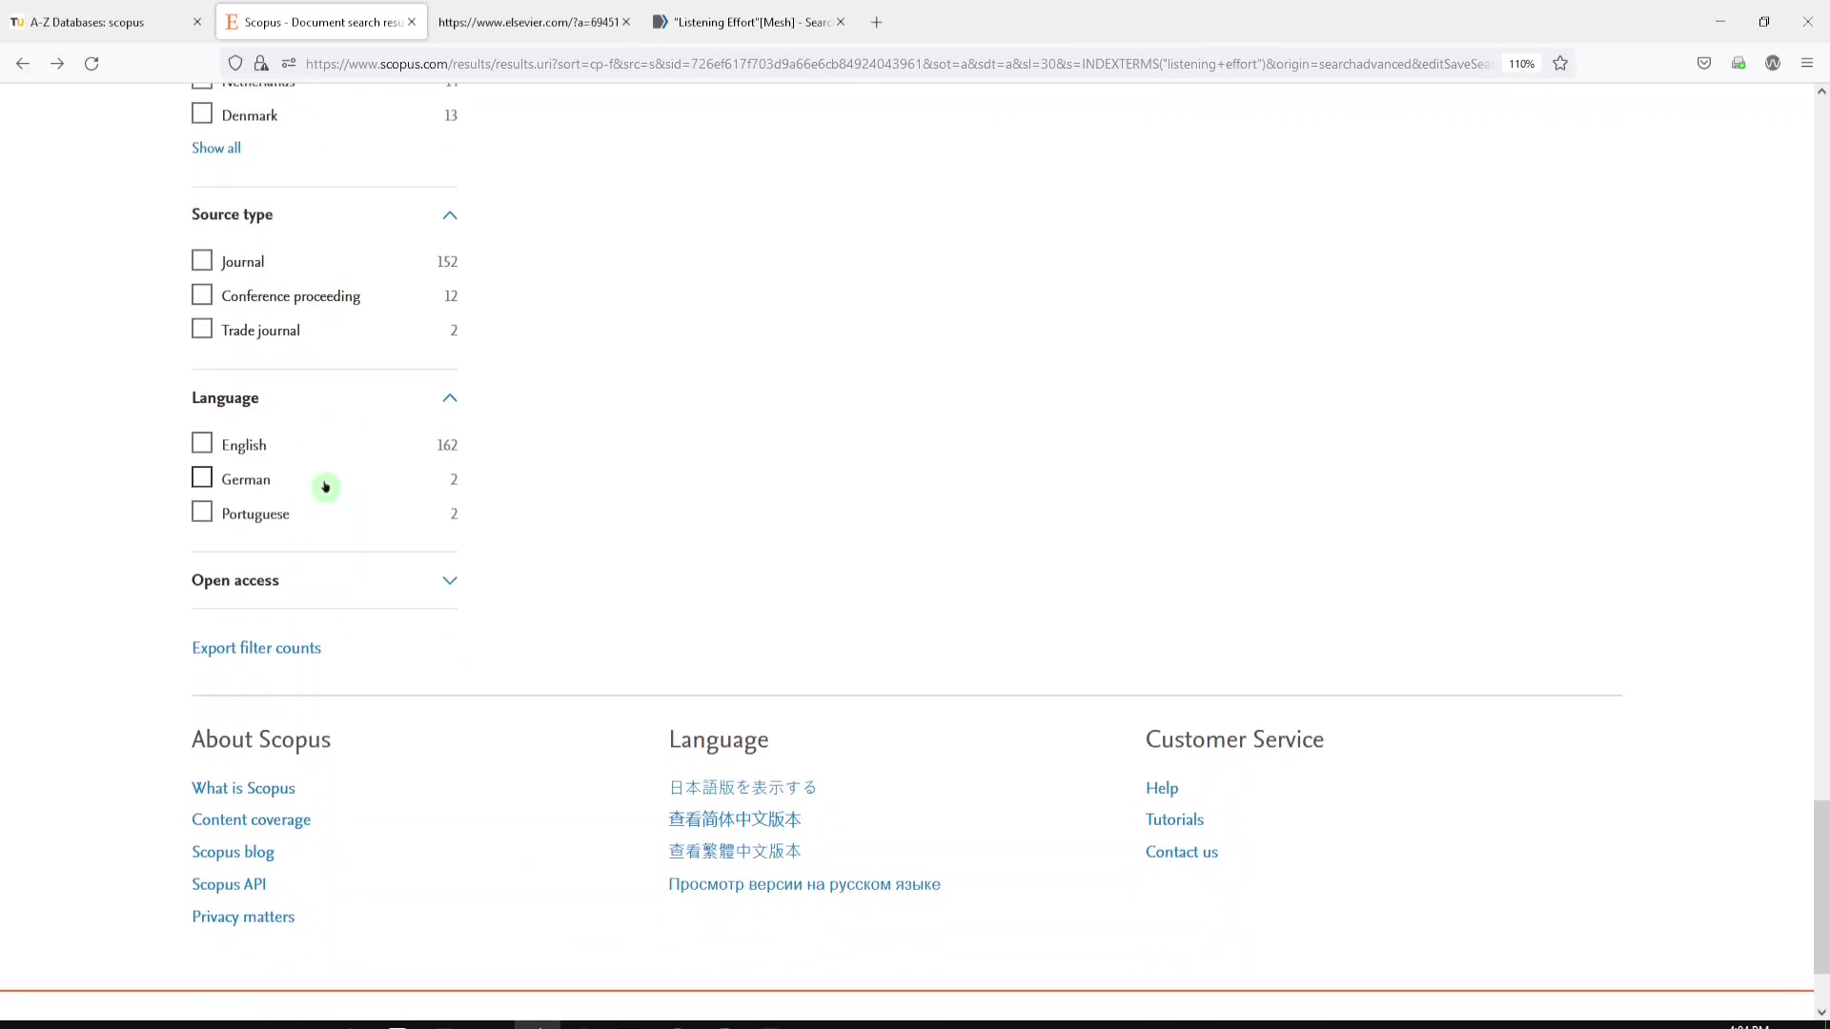
pyautogui.click(314, 590)
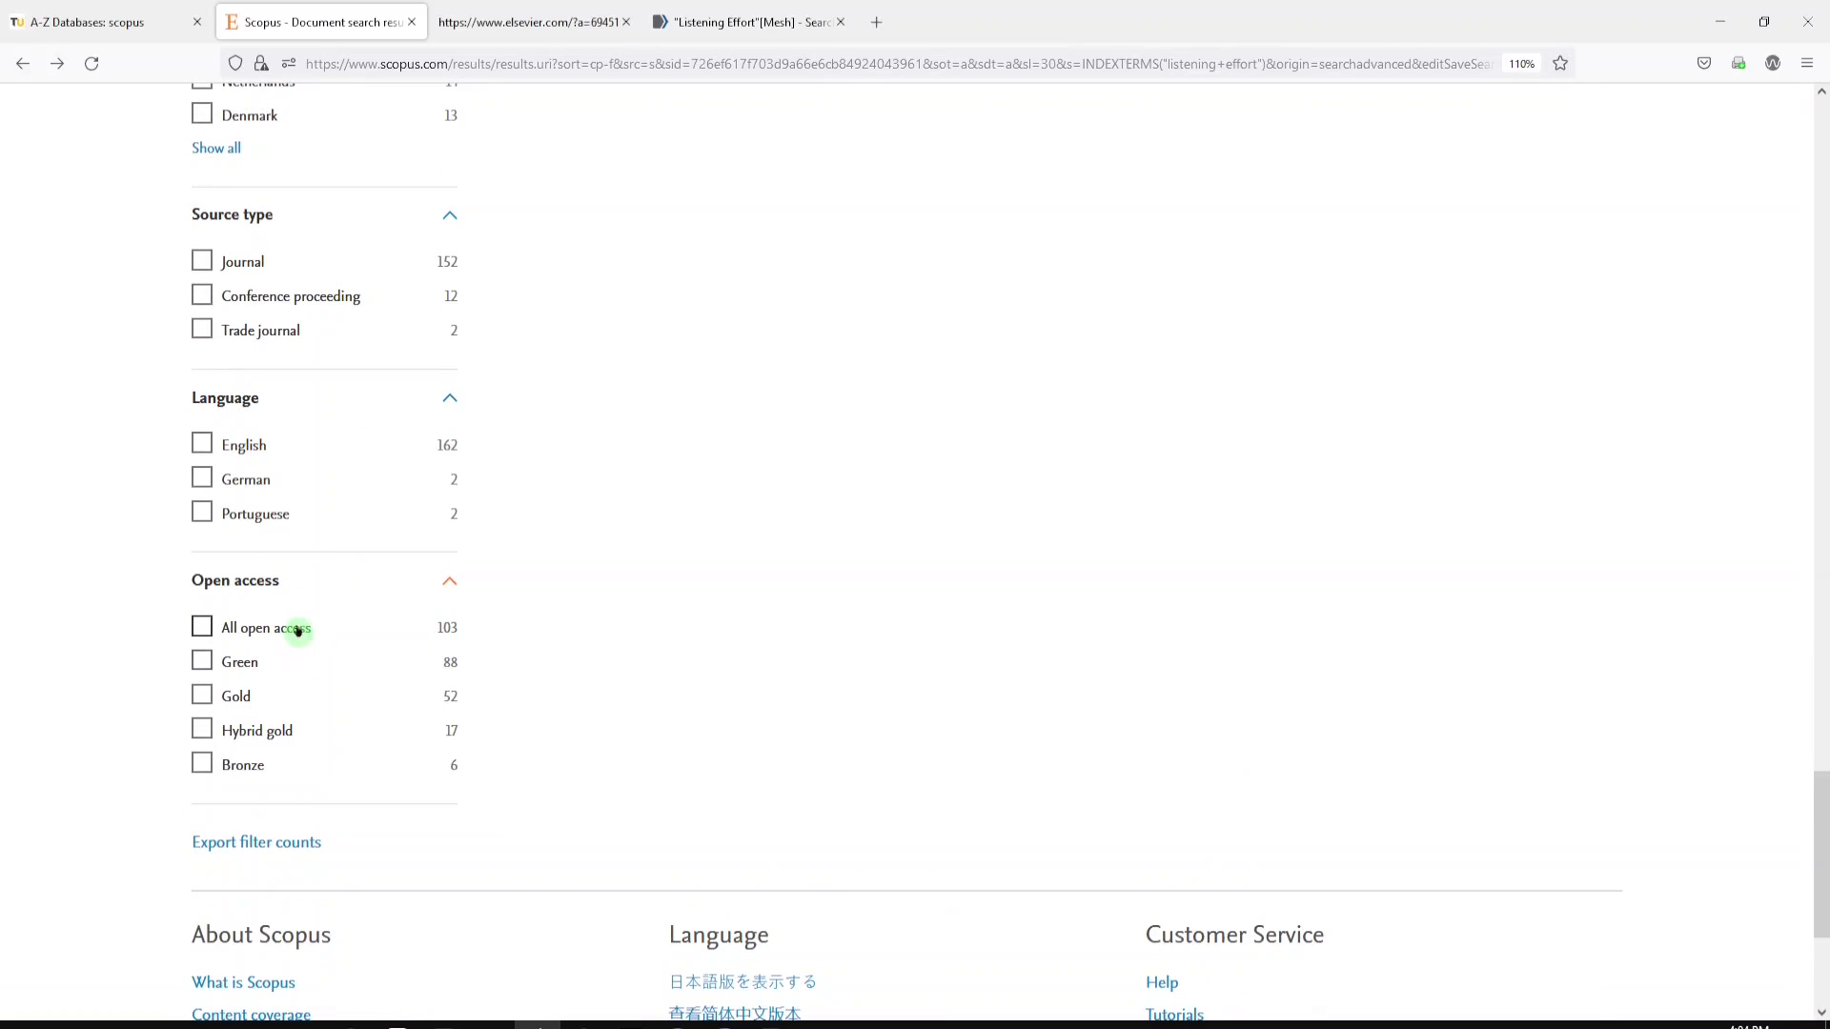
pyautogui.scroll(15, 1083, 686)
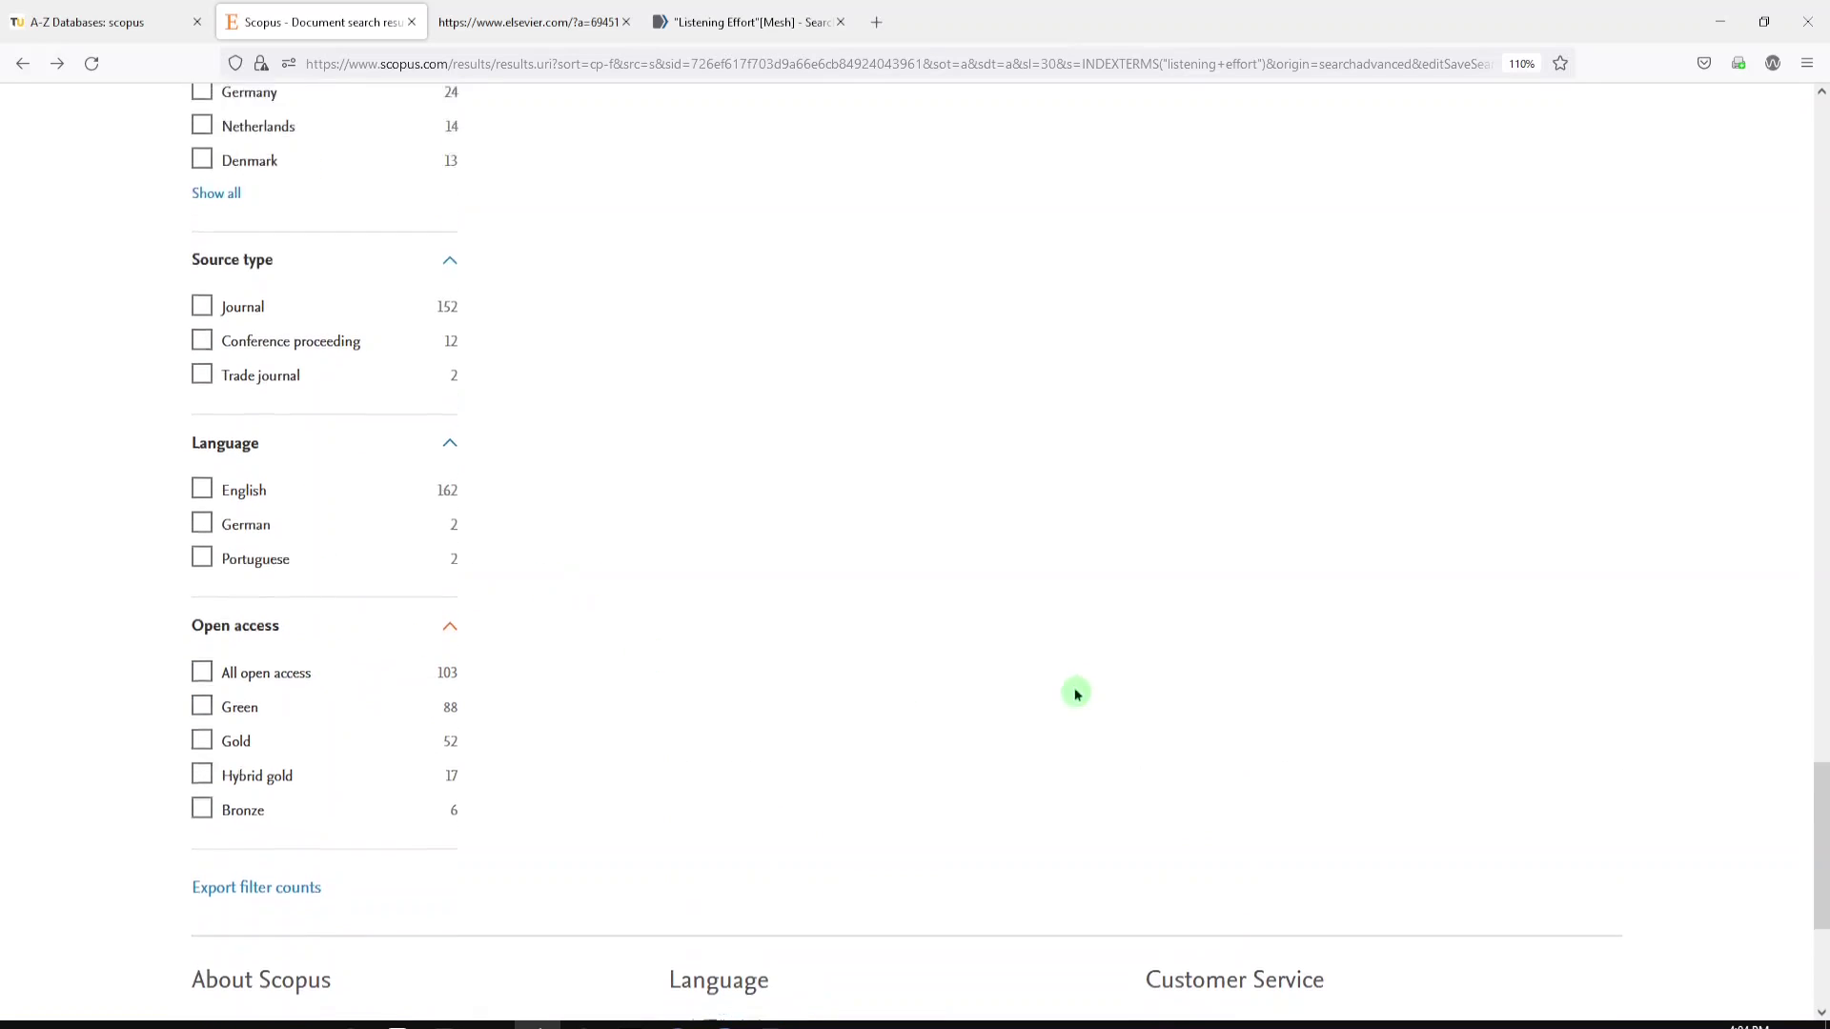
pyautogui.scroll(15, 461, 597)
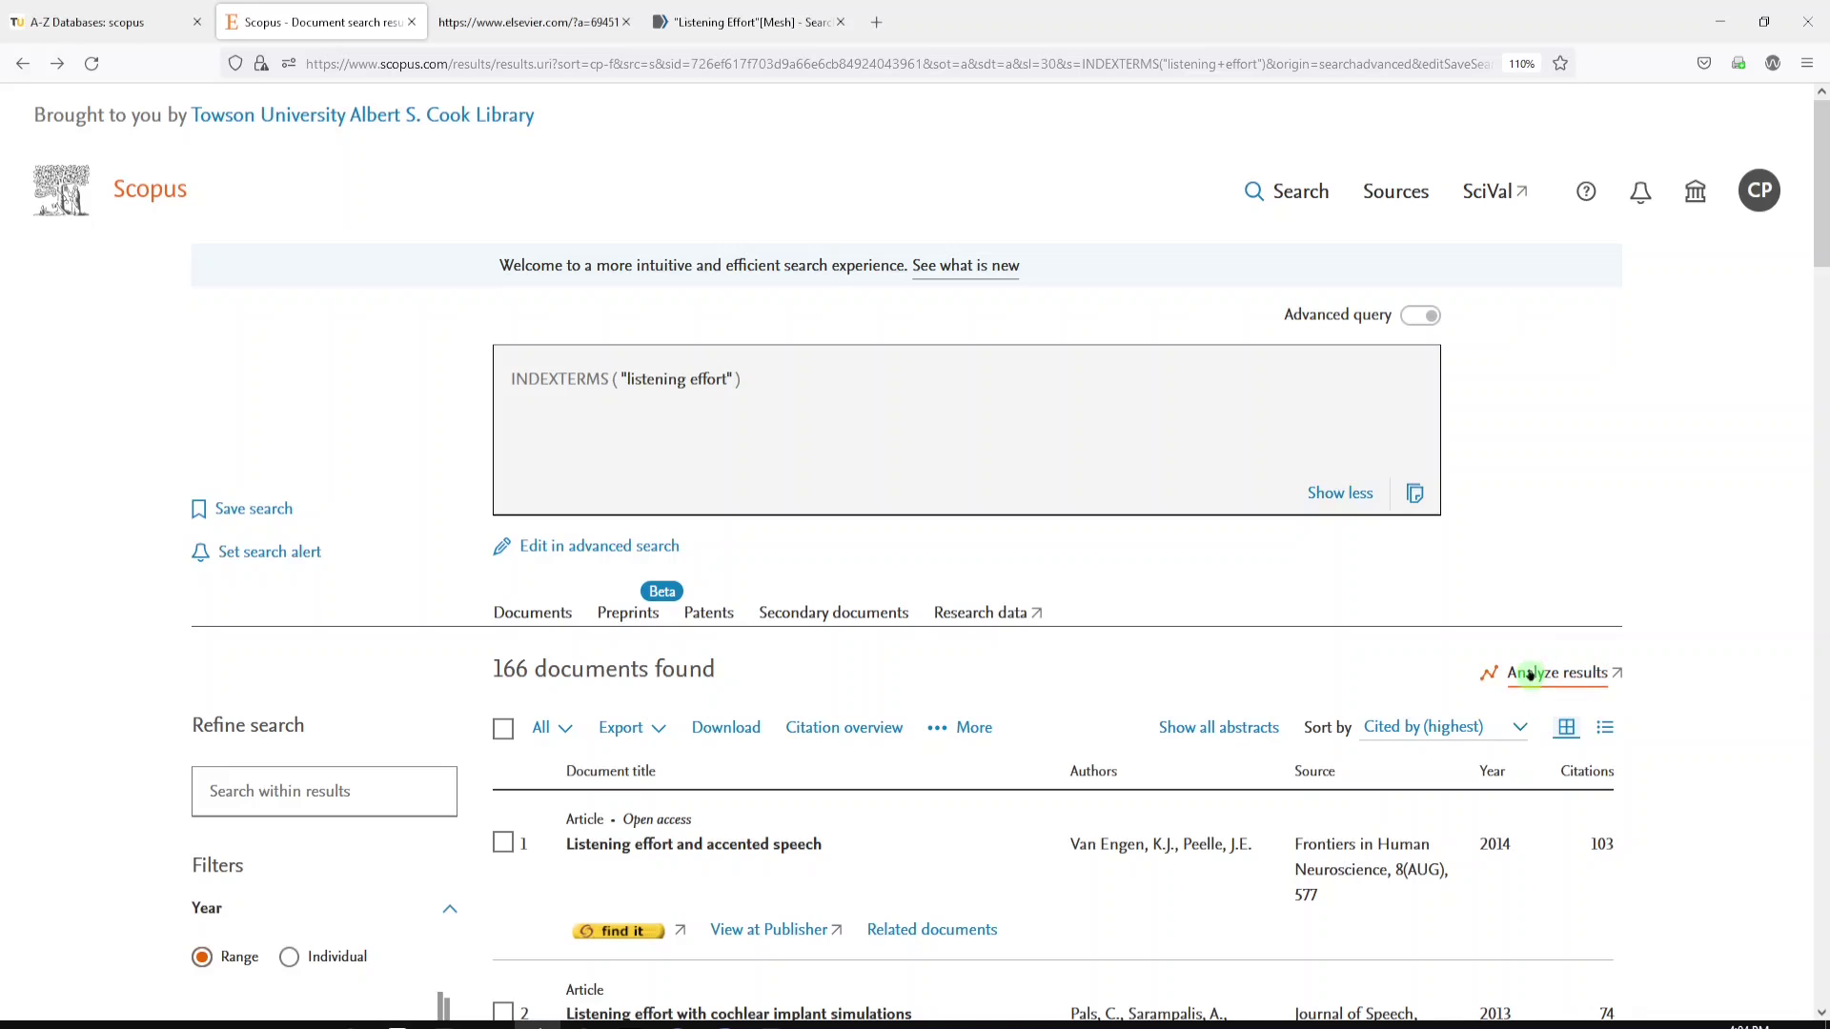
pyautogui.click(1530, 674)
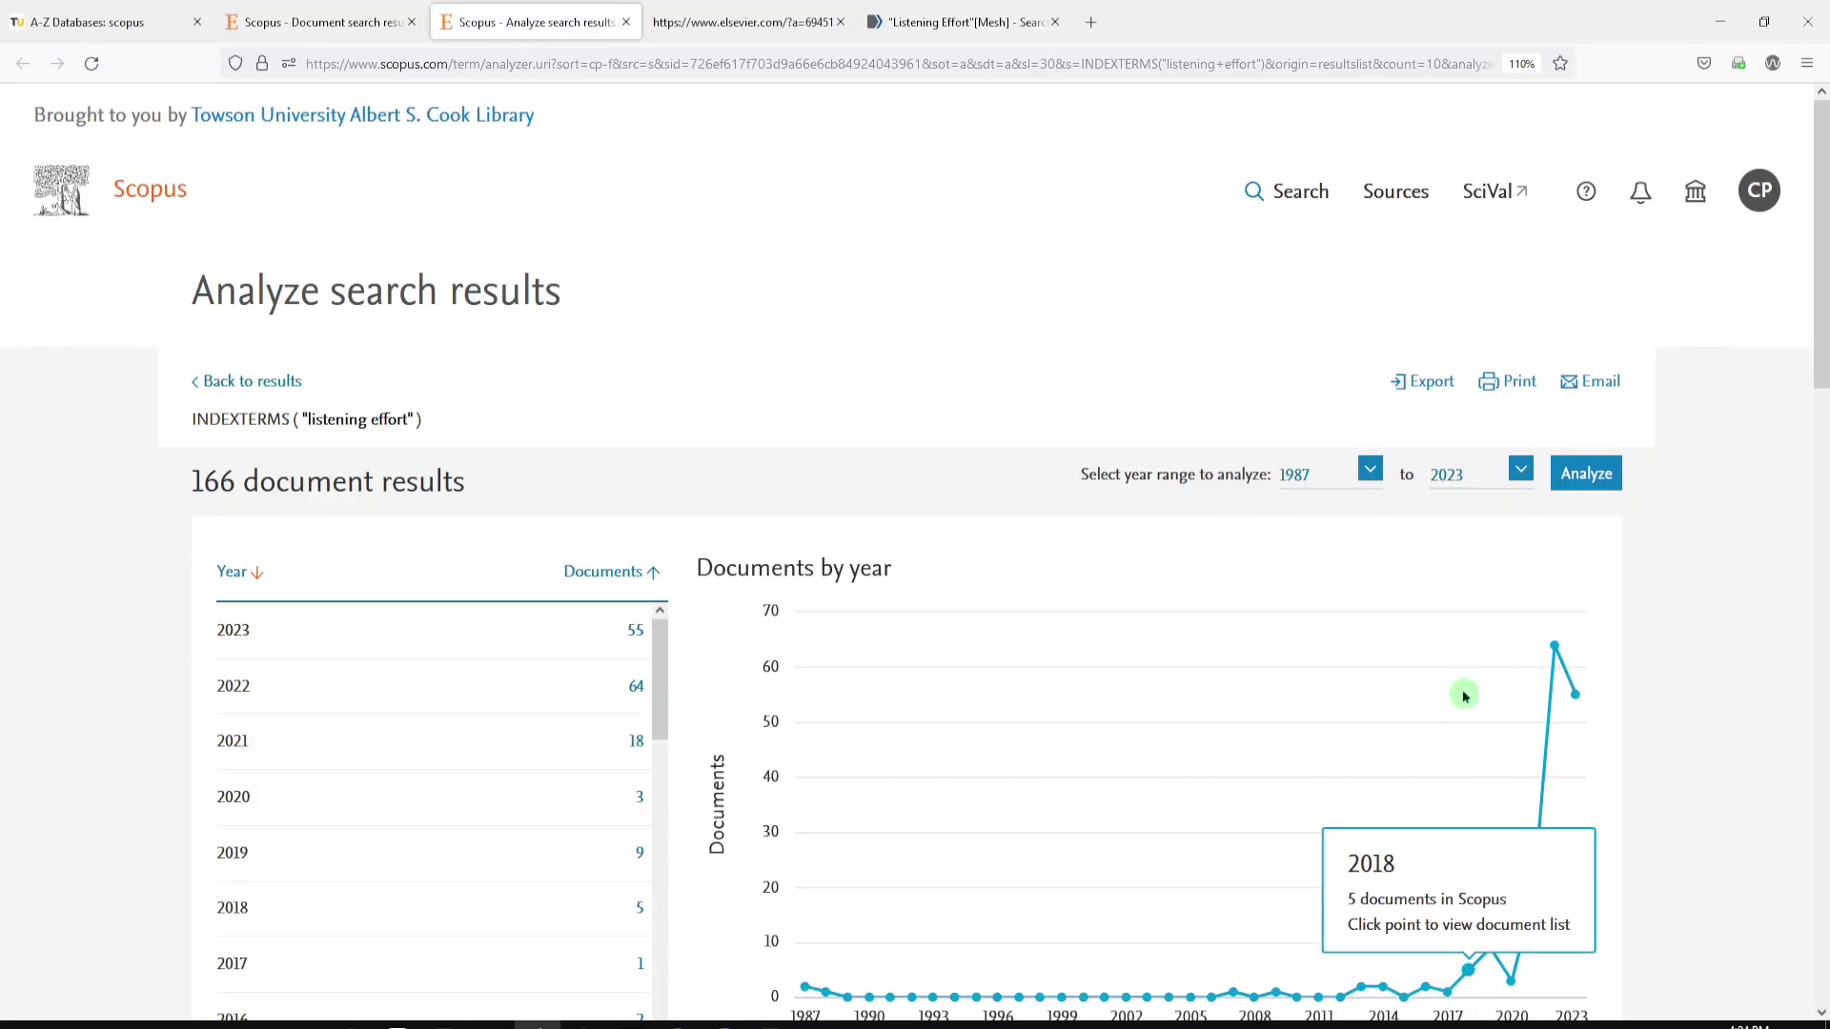
# Step: Open the Documents per year by source chart covering five journals in the analysis
pyautogui.scroll(-3, 1347, 666)
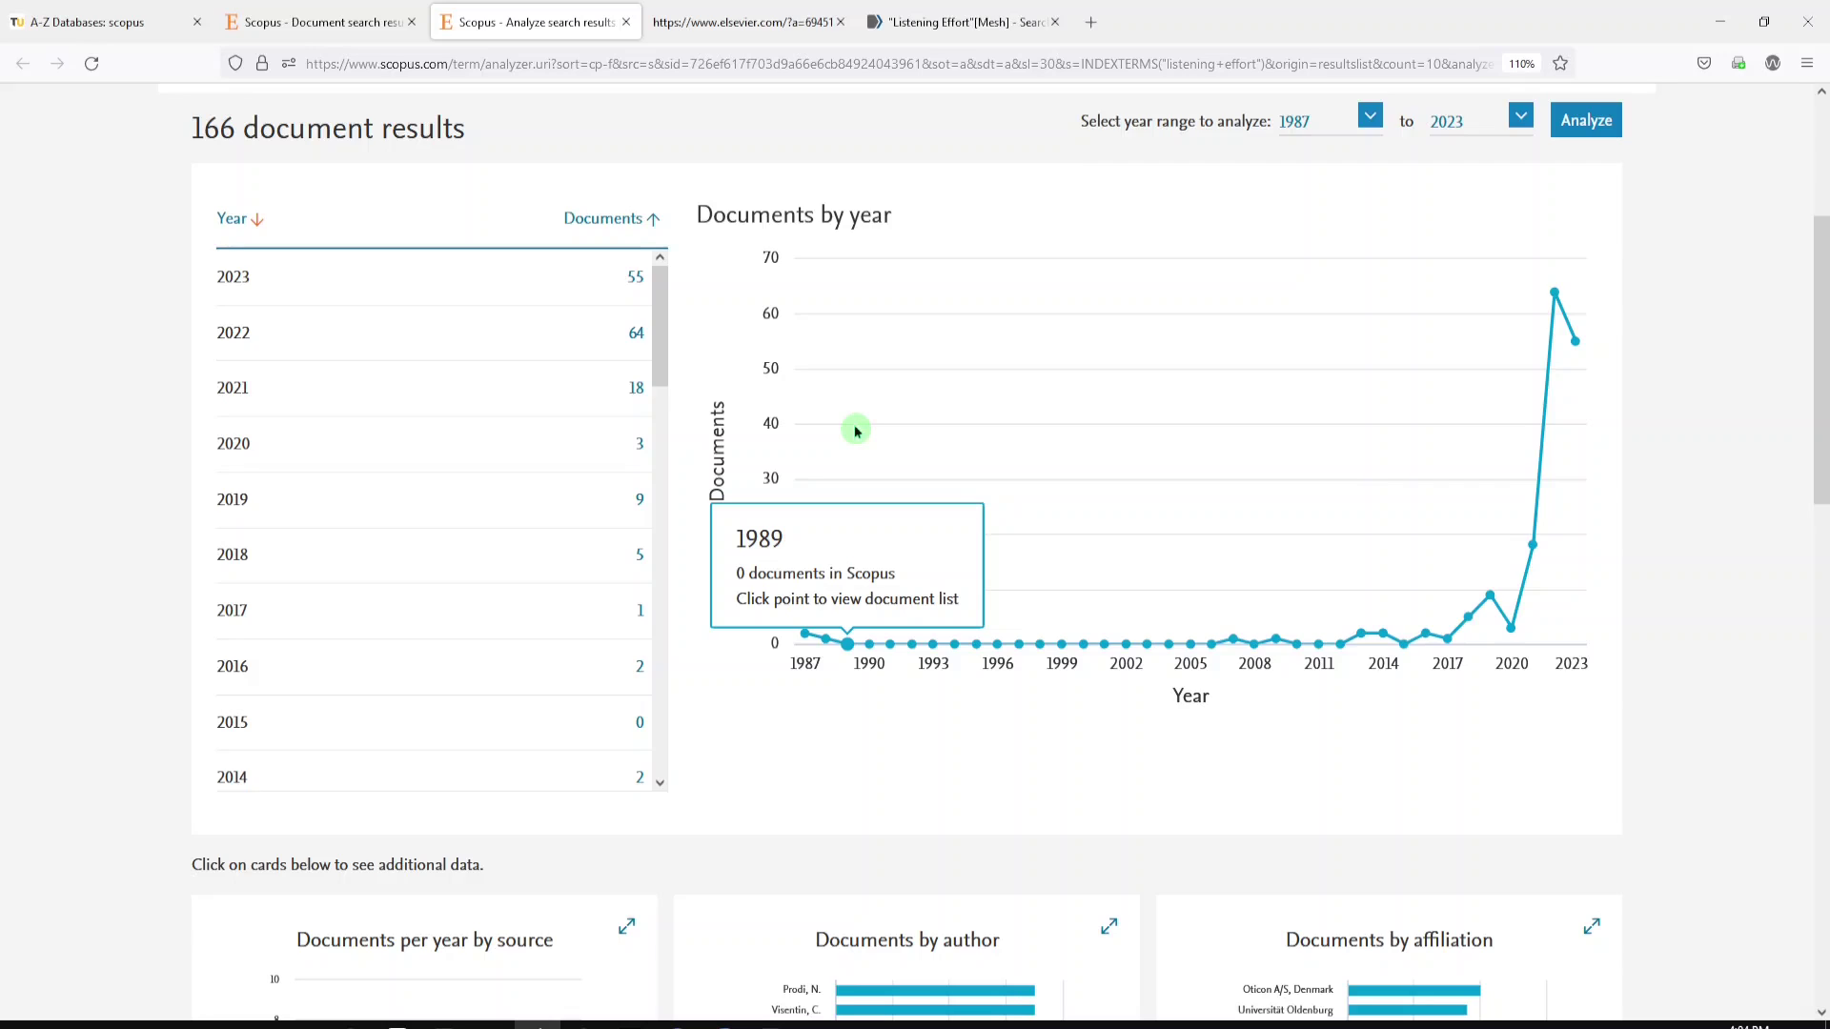
pyautogui.scroll(-4, 856, 430)
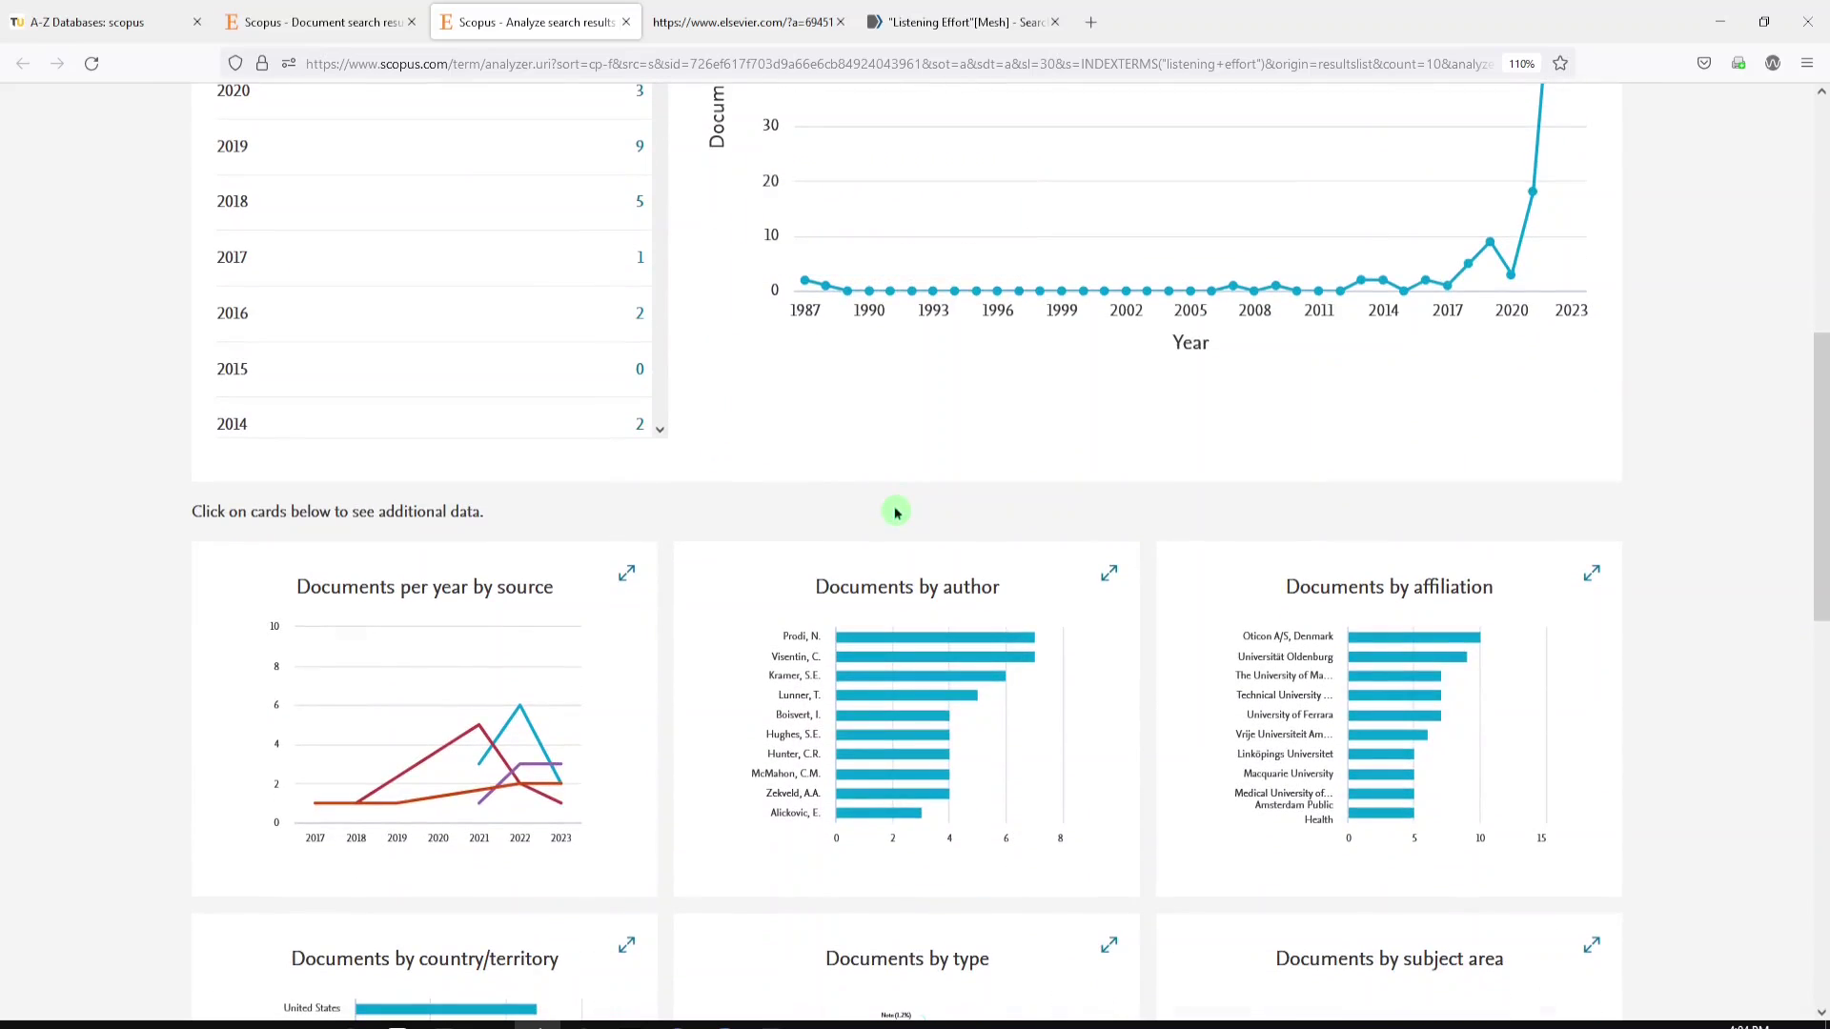
pyautogui.click(474, 648)
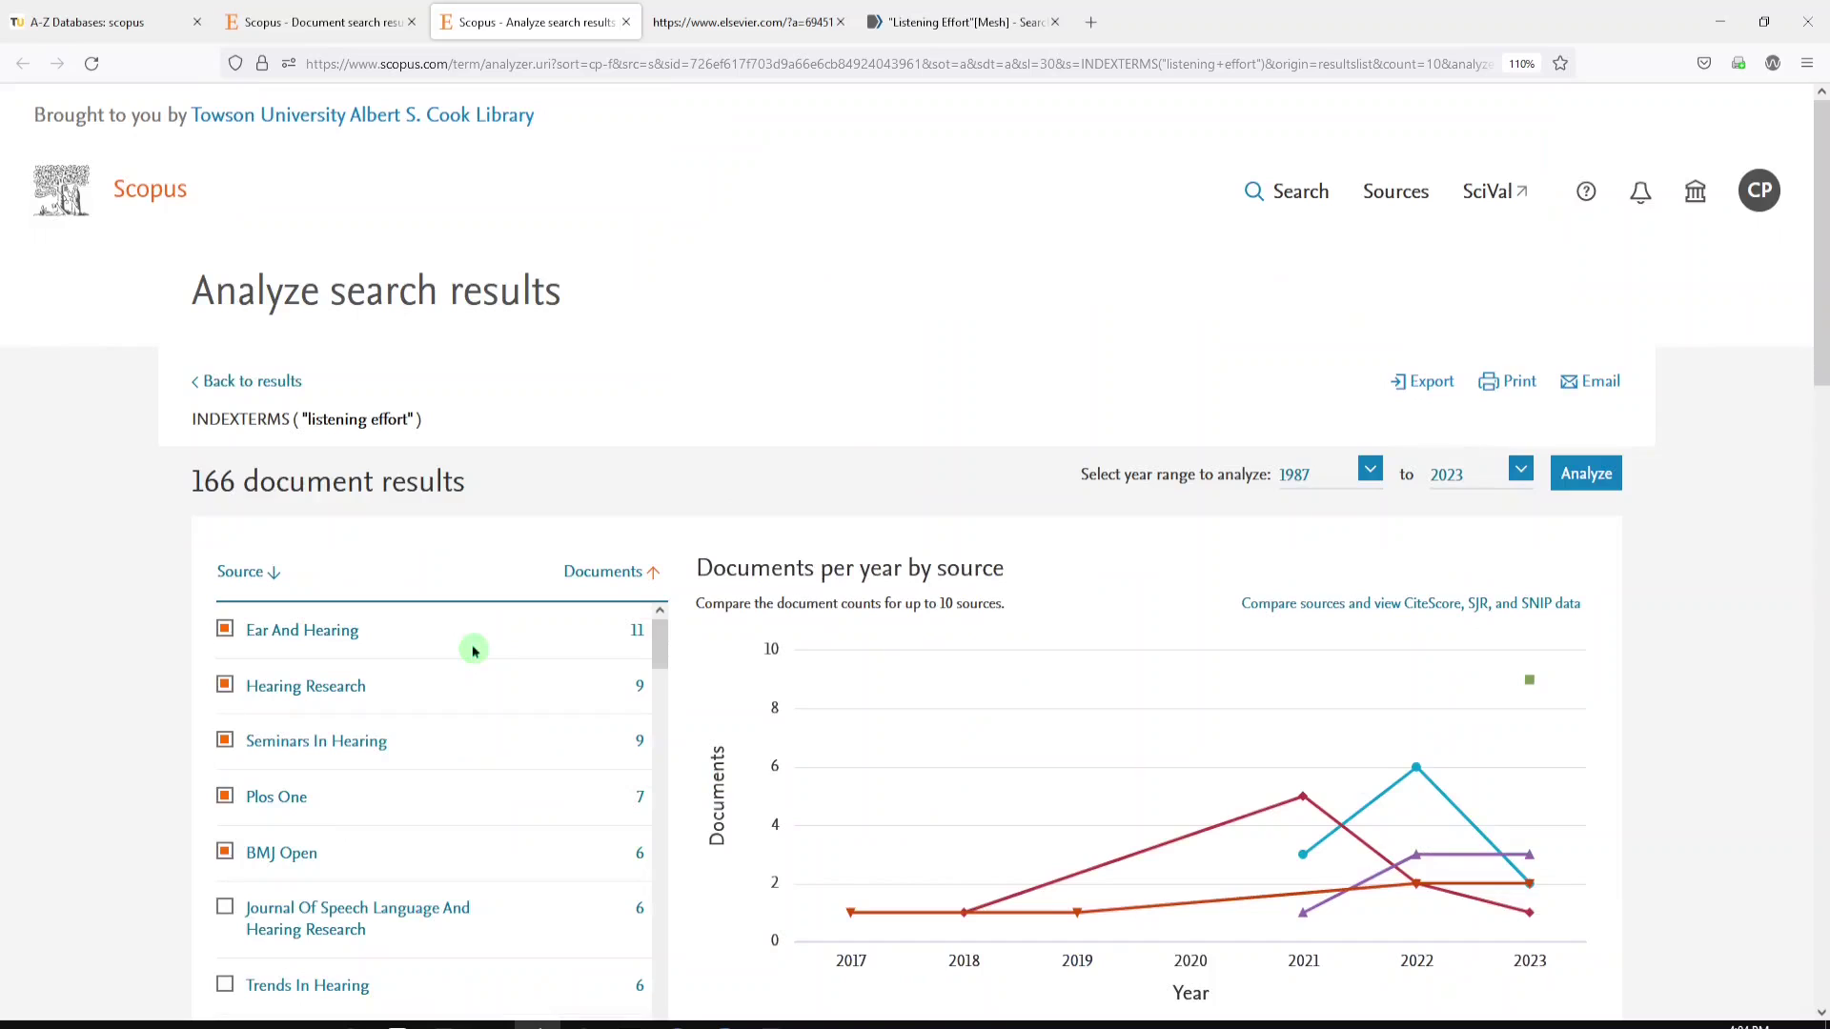
pyautogui.scroll(-3, 473, 650)
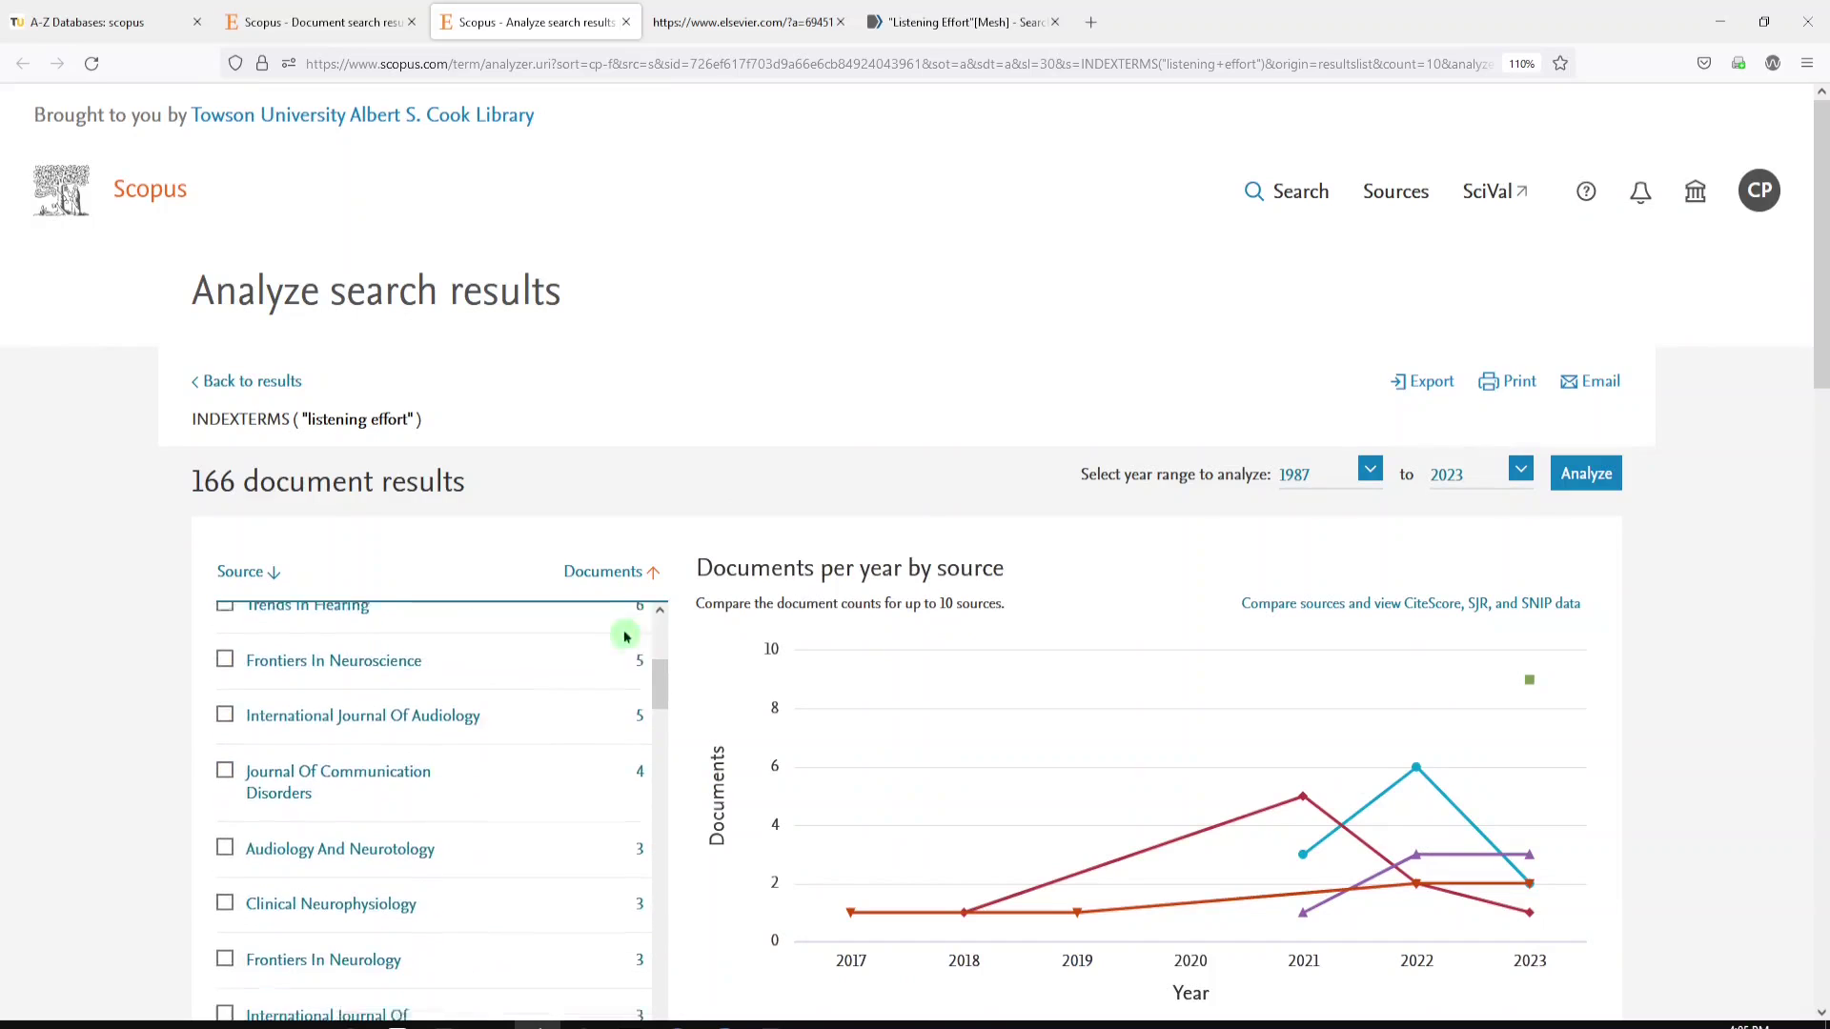
pyautogui.scroll(-2, 846, 703)
pyautogui.scroll(4, 360, 756)
pyautogui.scroll(2, 393, 727)
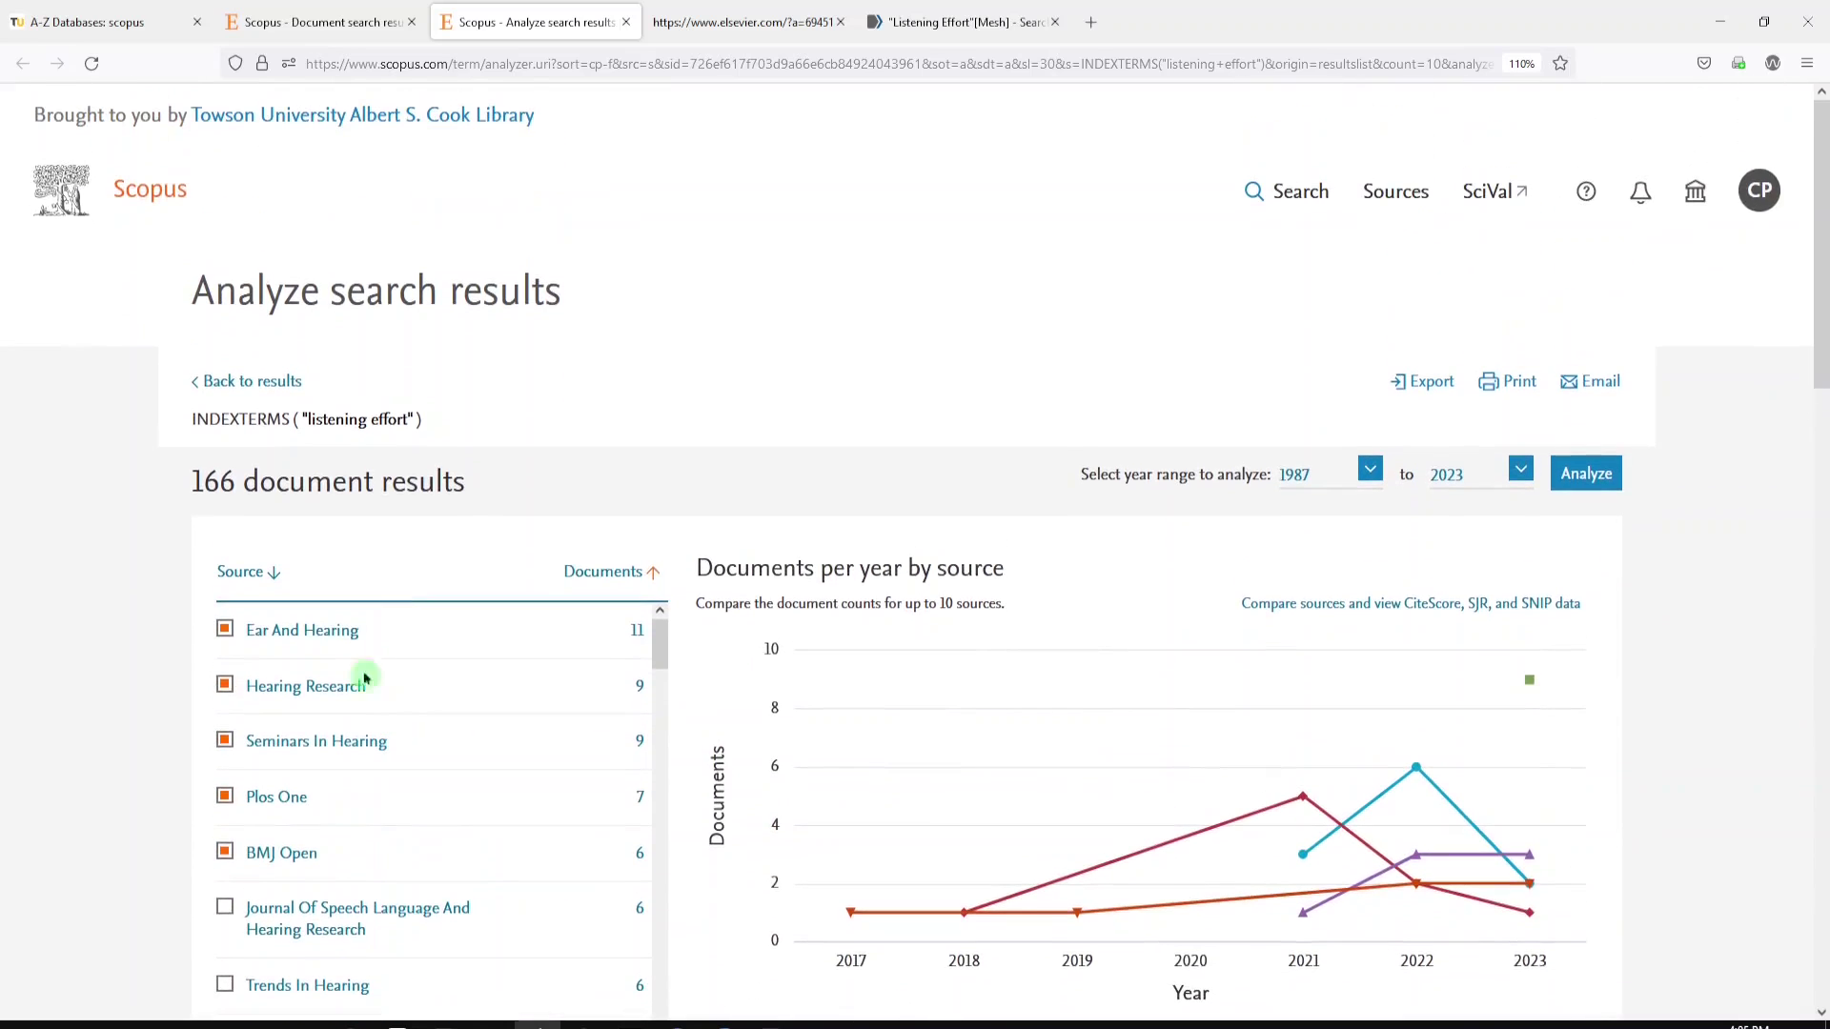
# Step: Review the remaining analysis charts, then bring PubMed's 51 MeSH results back to front
pyautogui.scroll(-4, 716, 581)
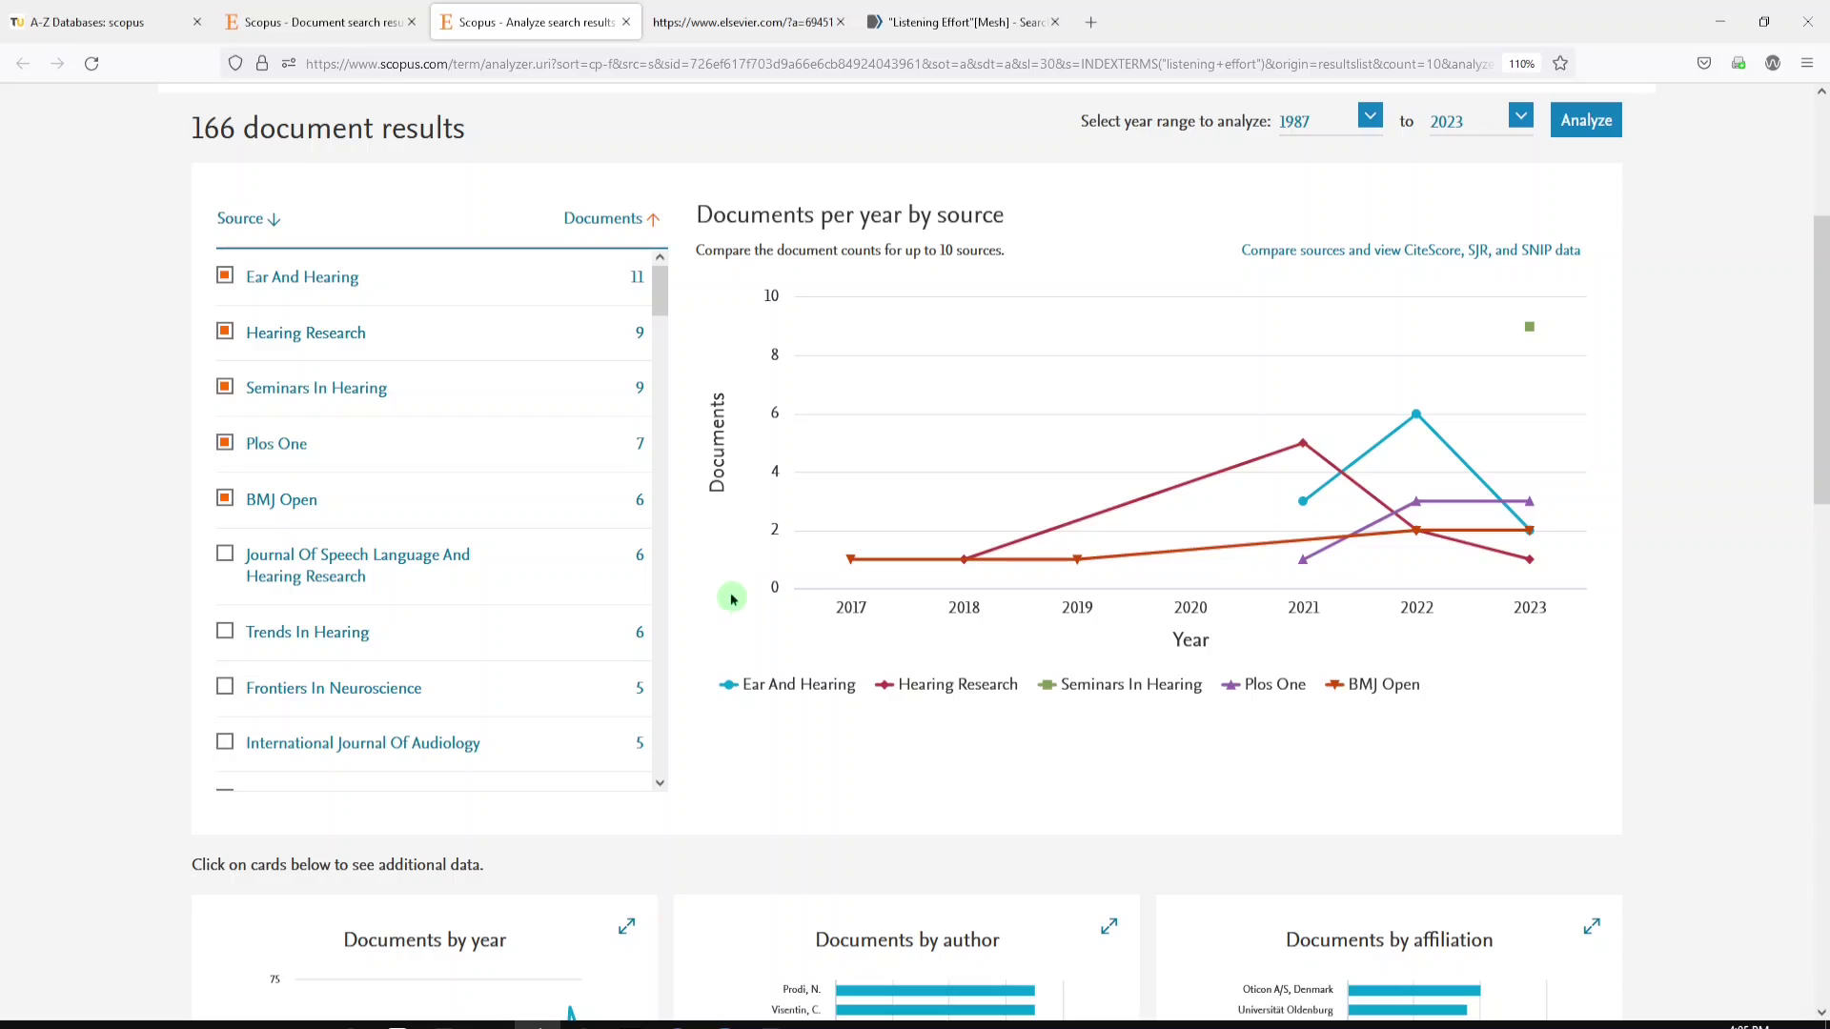
pyautogui.scroll(-4, 1217, 727)
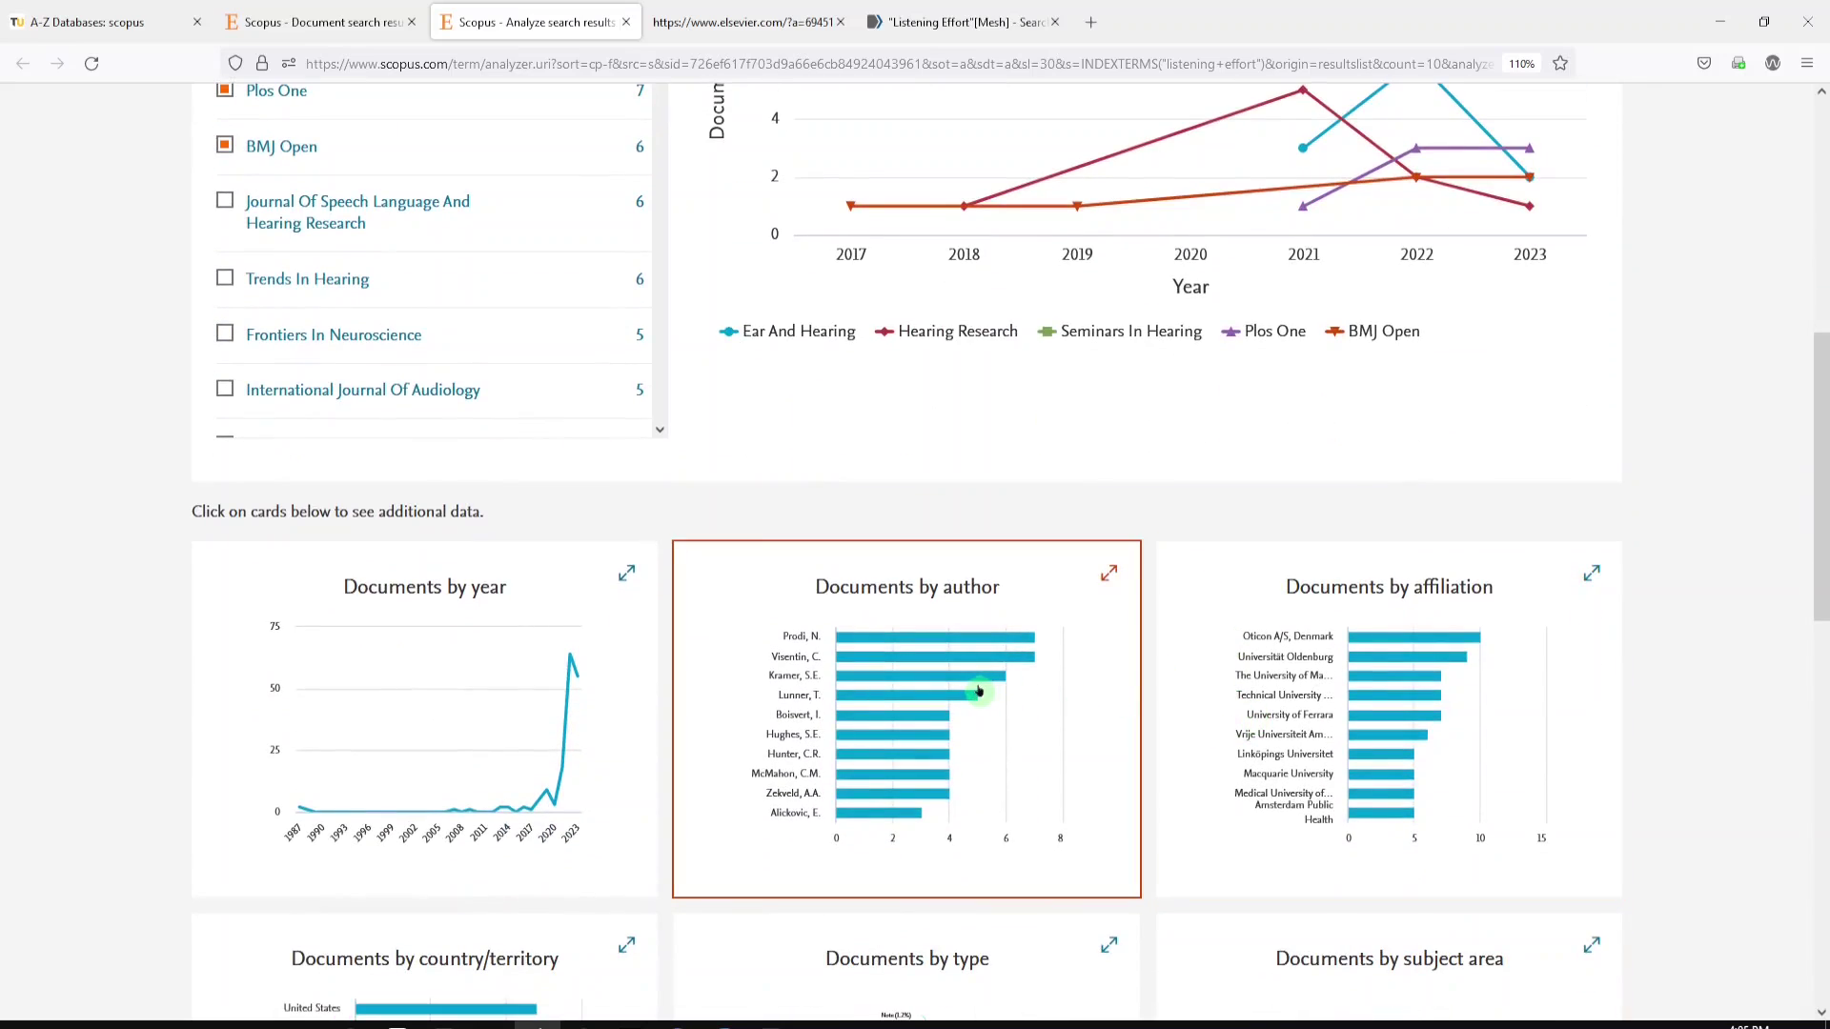
pyautogui.scroll(-4, 1211, 724)
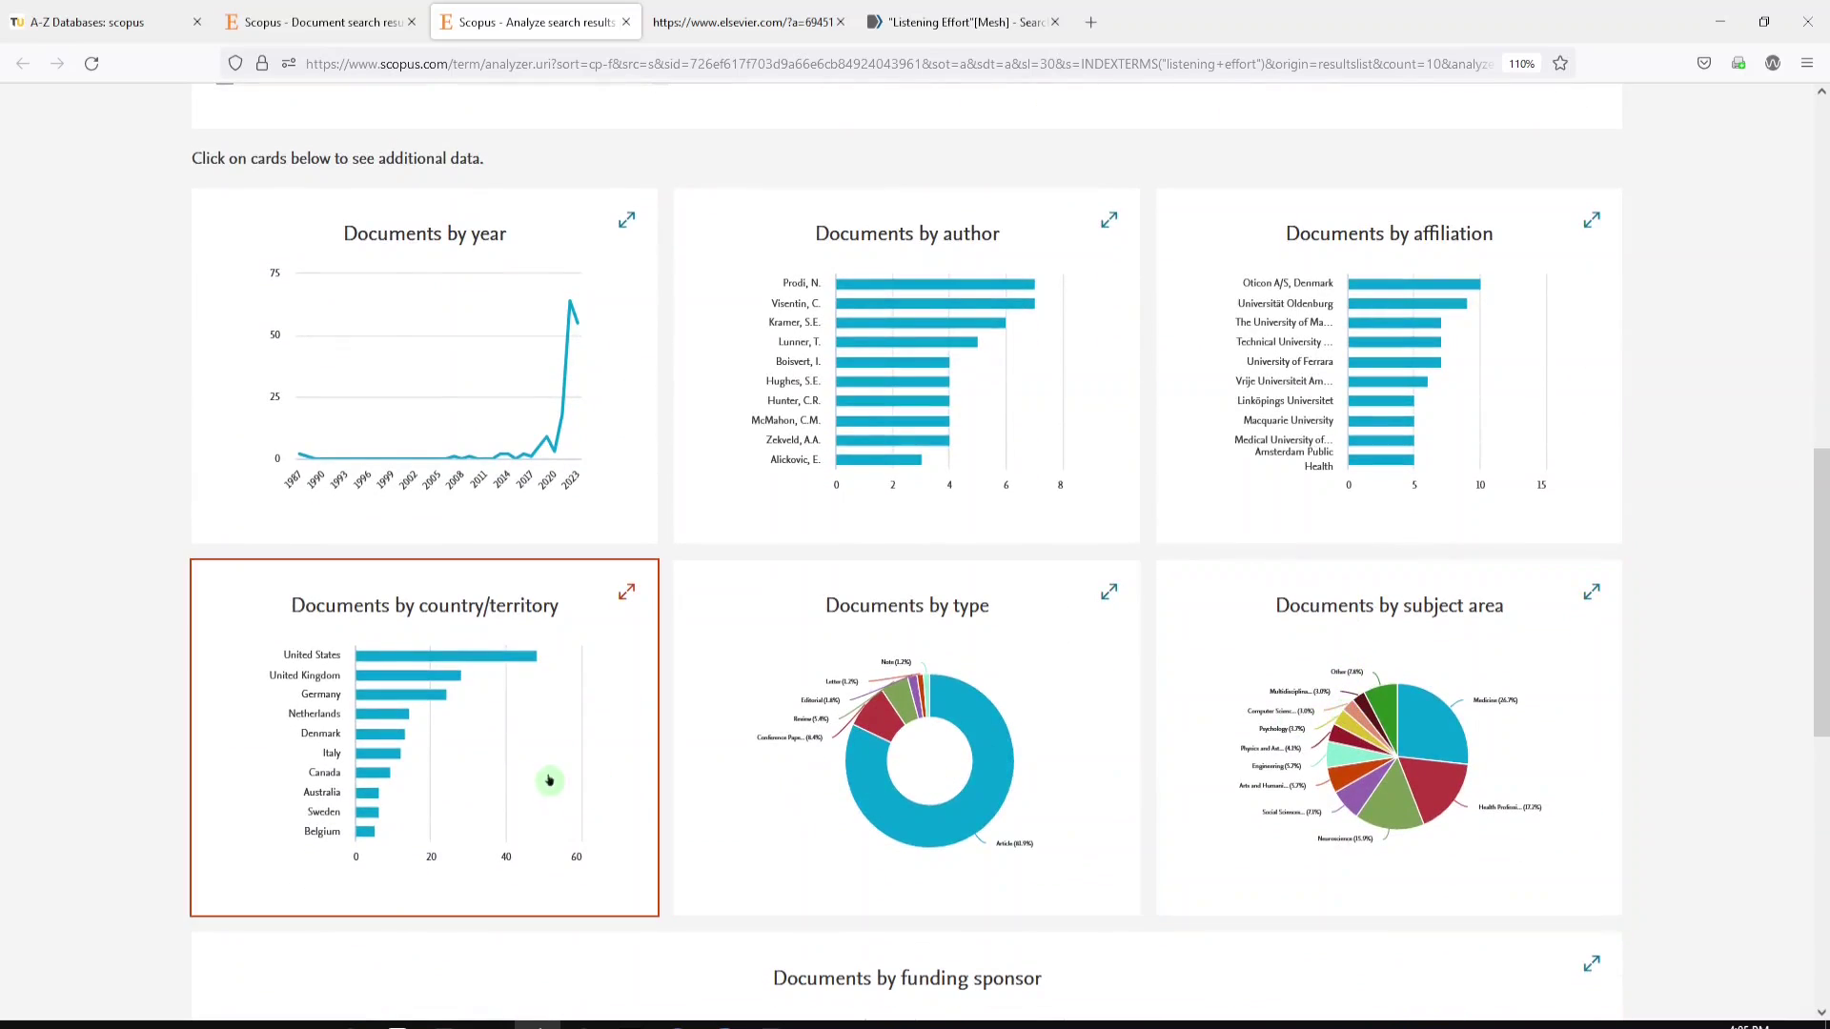
pyautogui.scroll(-2, 549, 780)
pyautogui.scroll(-2, 839, 853)
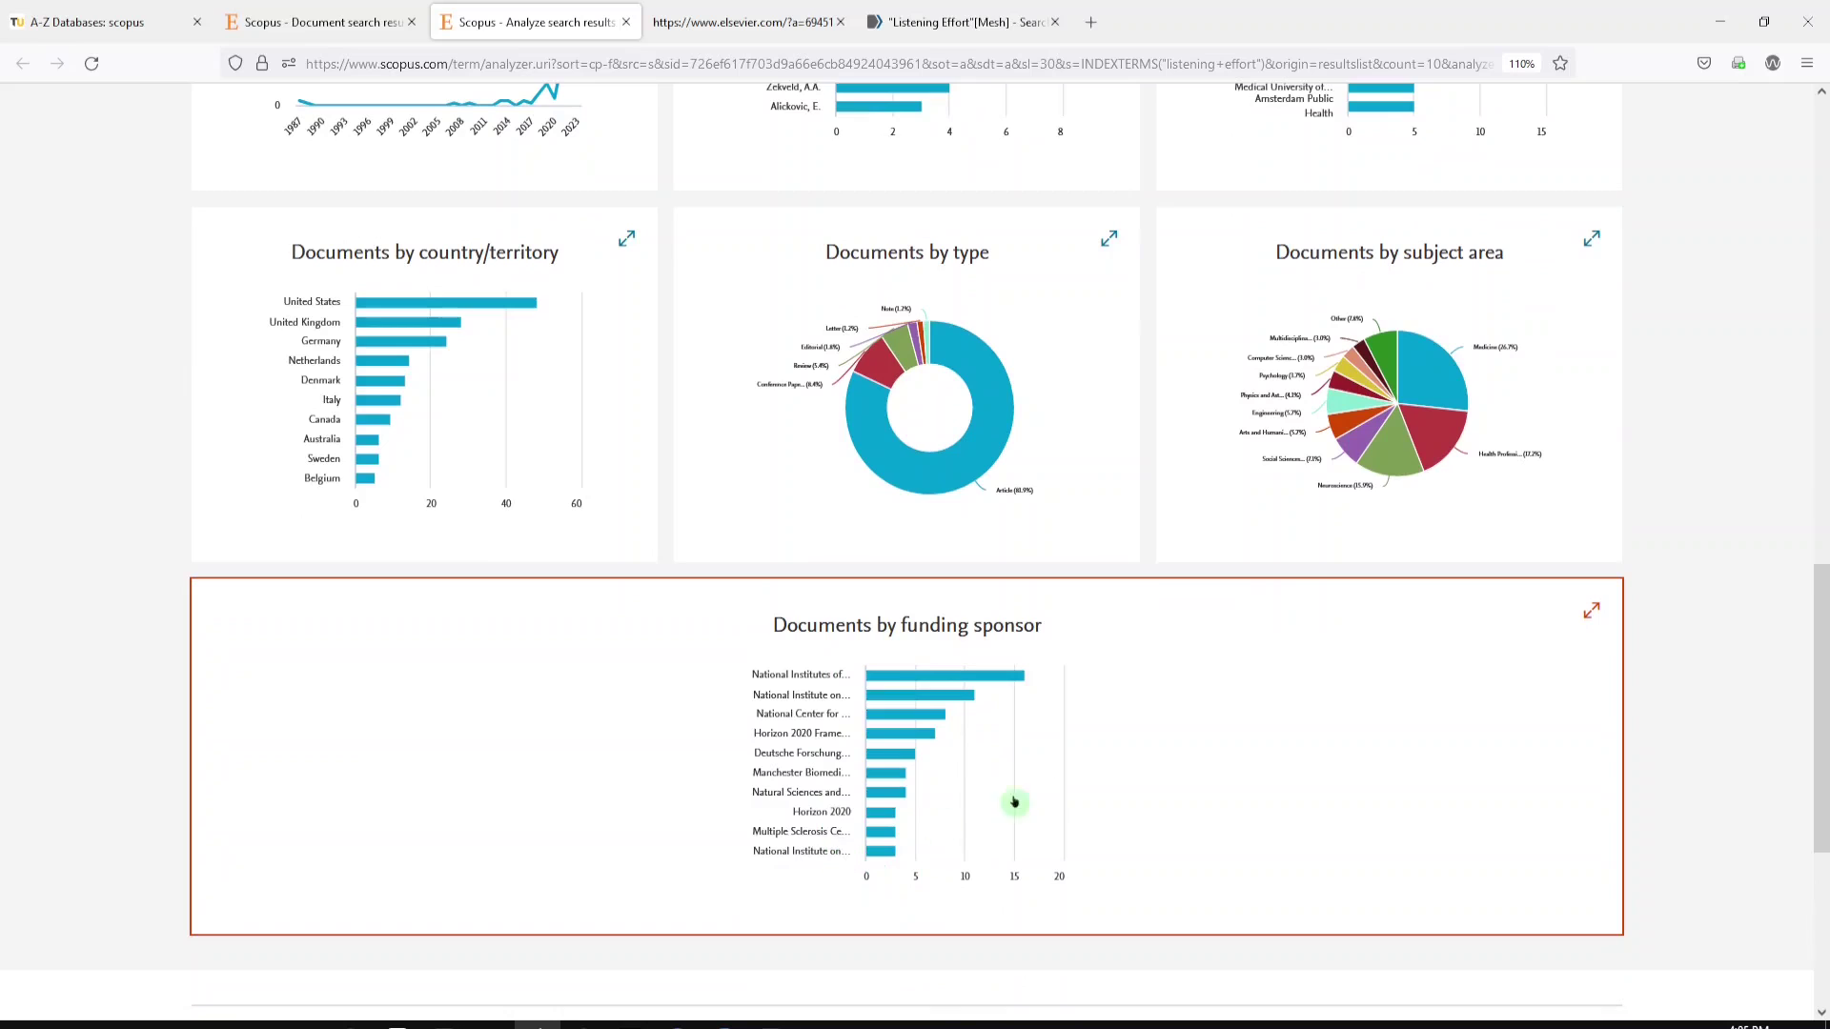
pyautogui.scroll(12, 1048, 791)
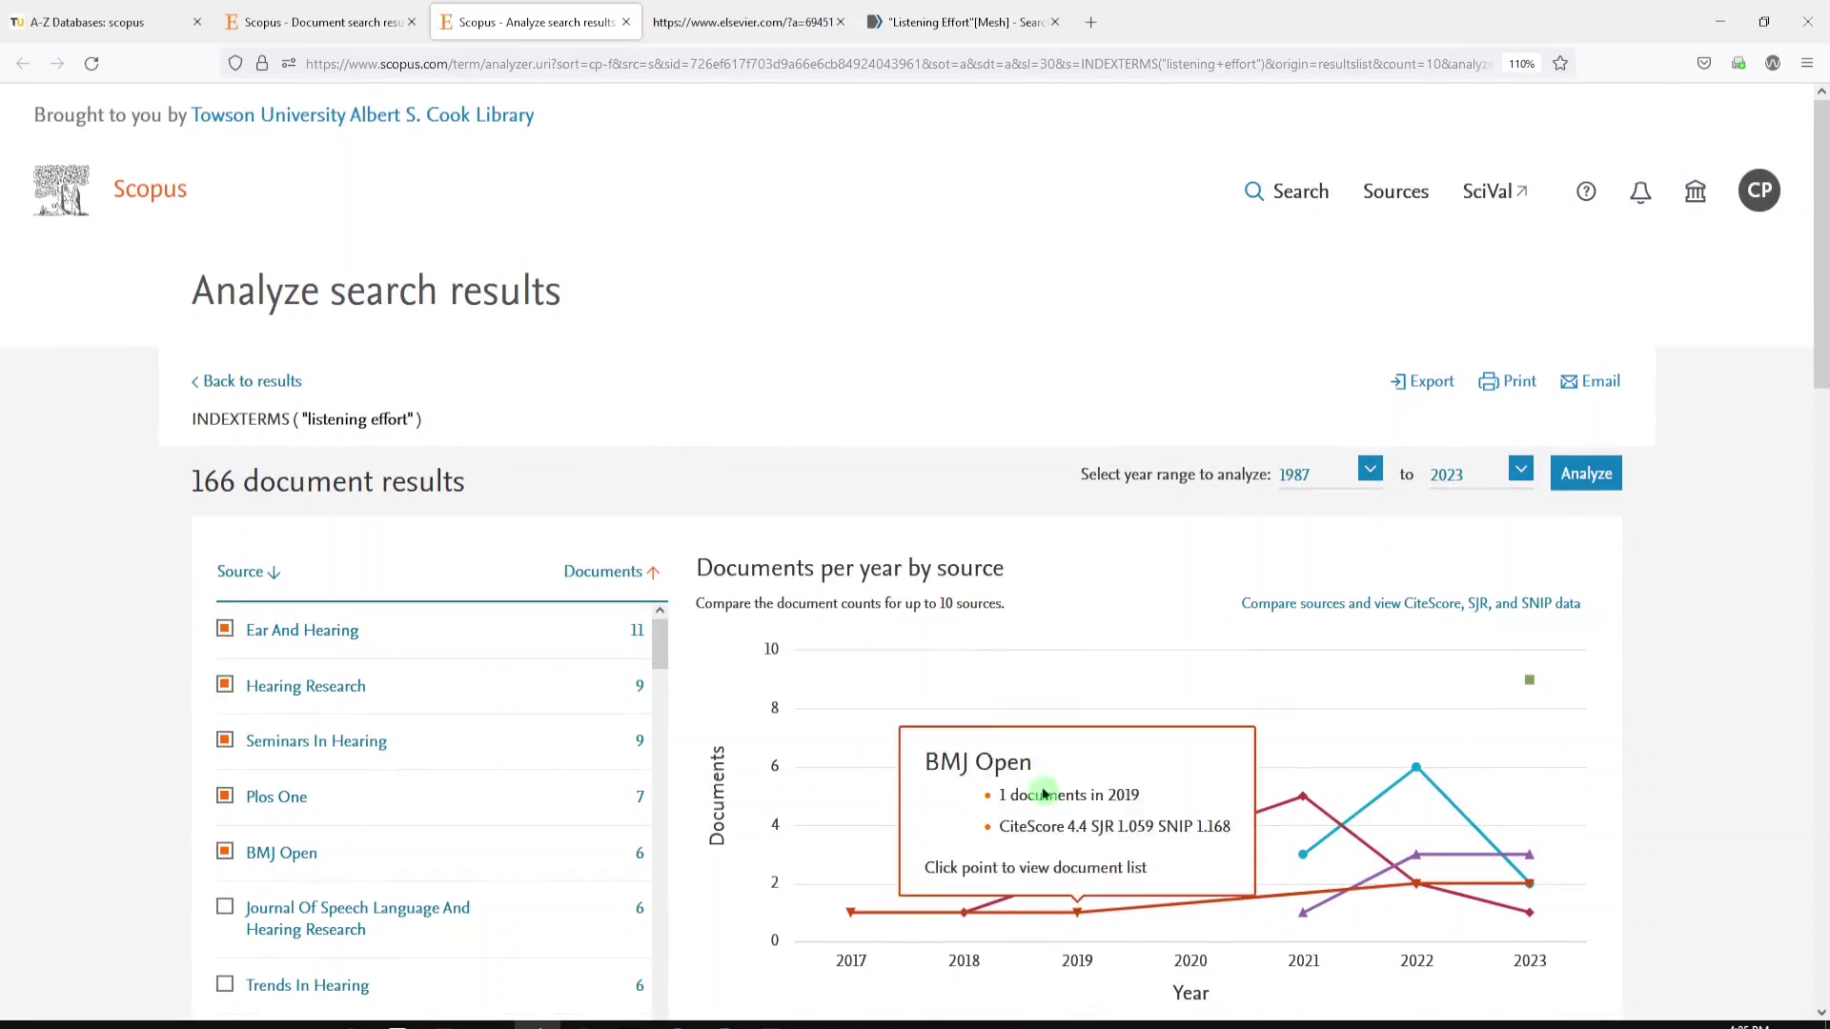
pyautogui.click(931, 23)
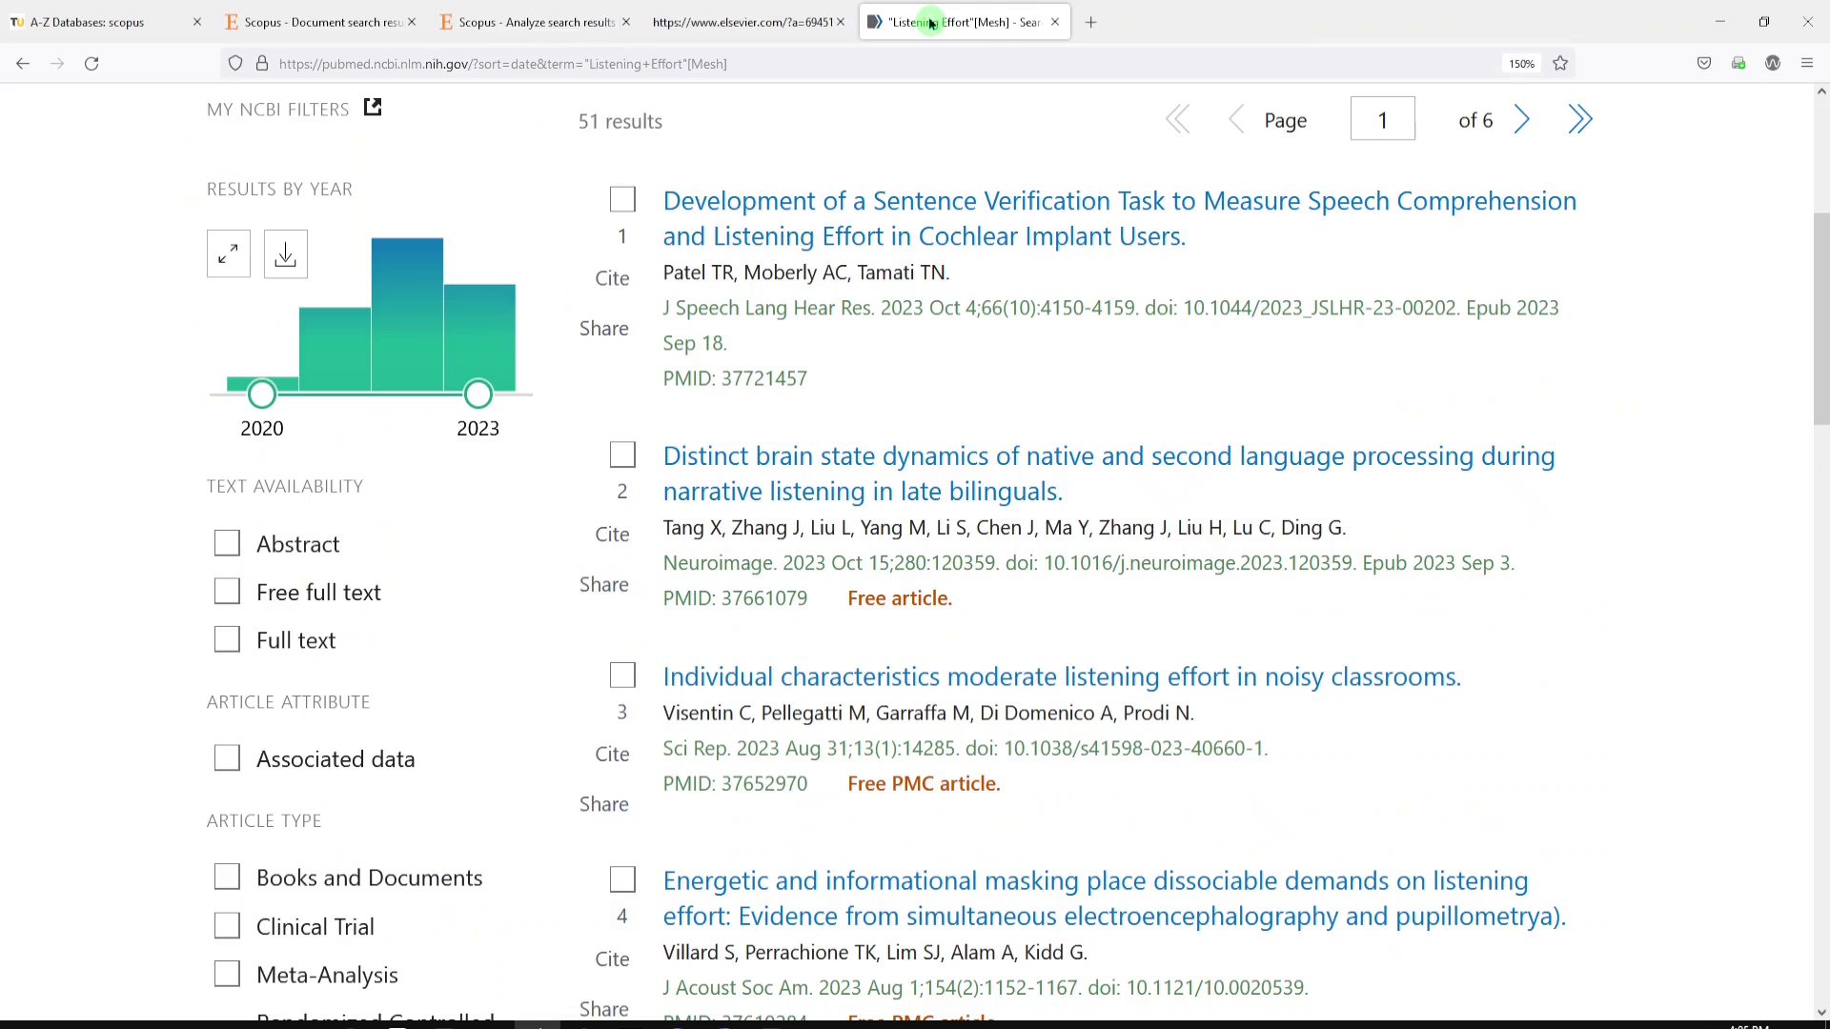
# Step: Highlight Listening Effort in PubMed's "Listening Effort"[Mesh] query, then return to Scopus results
pyautogui.scroll(5, 953, 257)
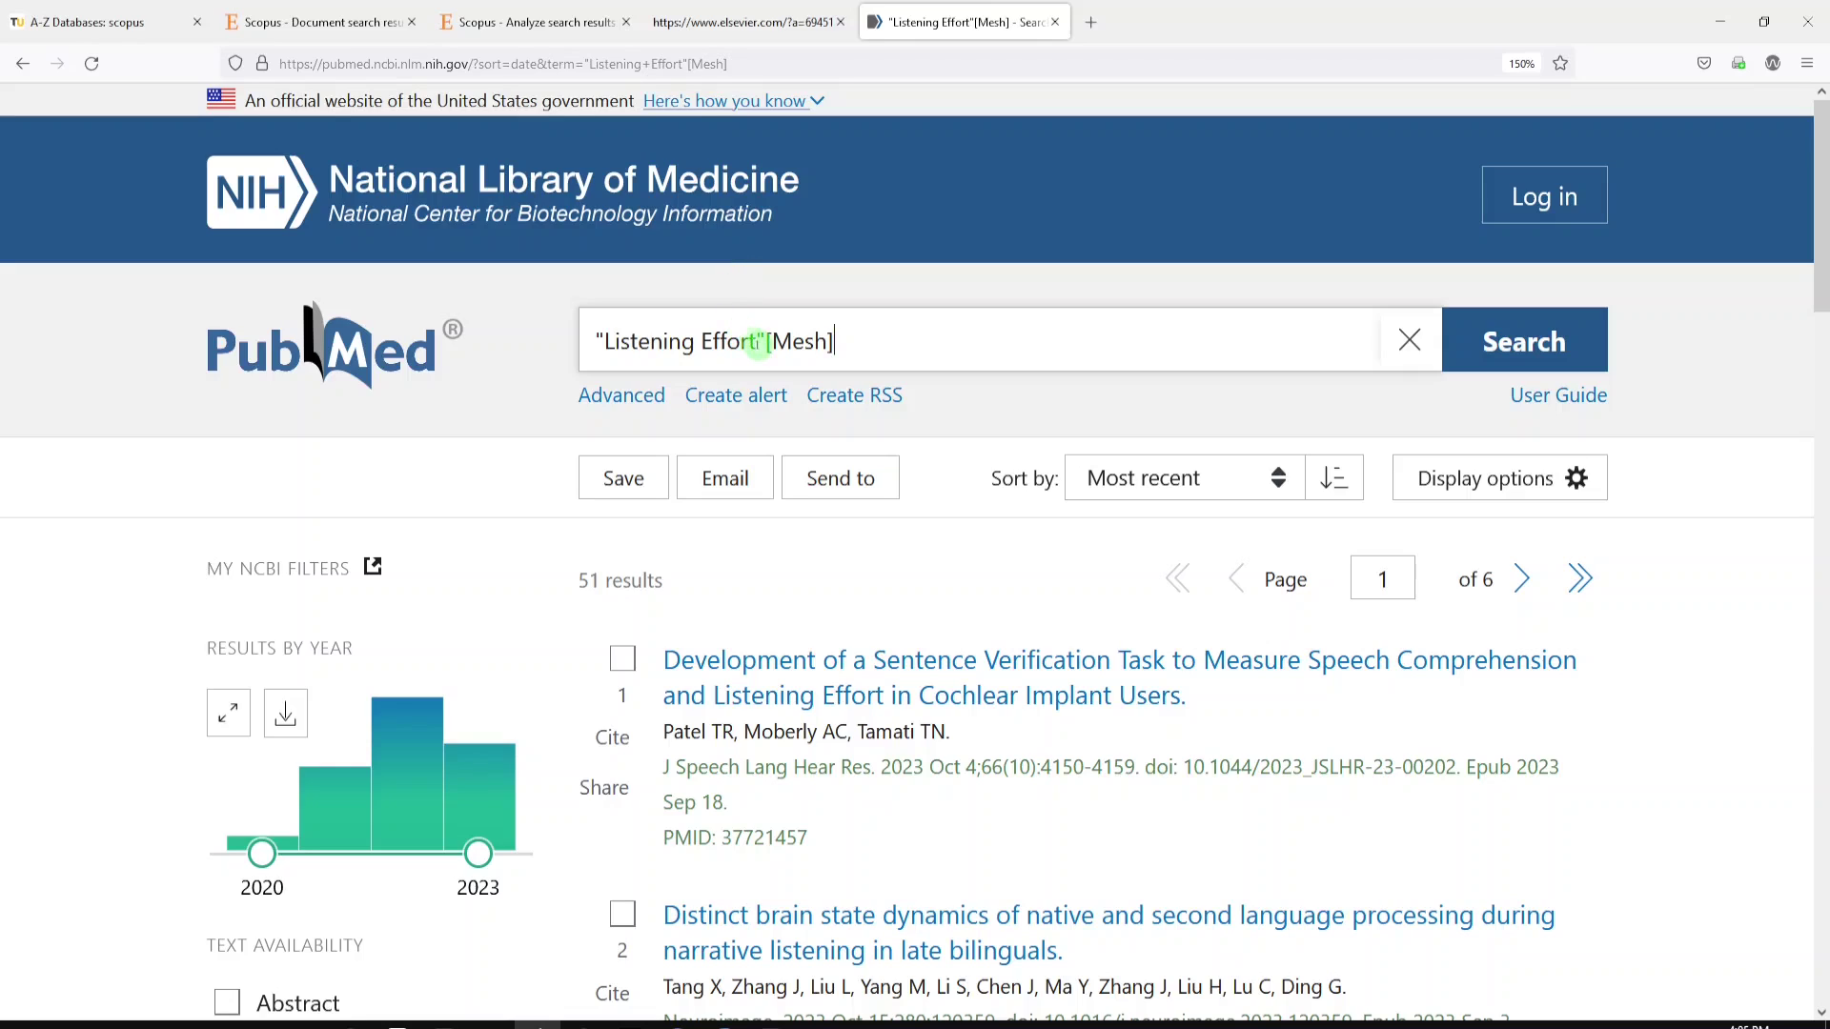
pyautogui.moveTo(758, 342); pyautogui.dragTo(600, 341)
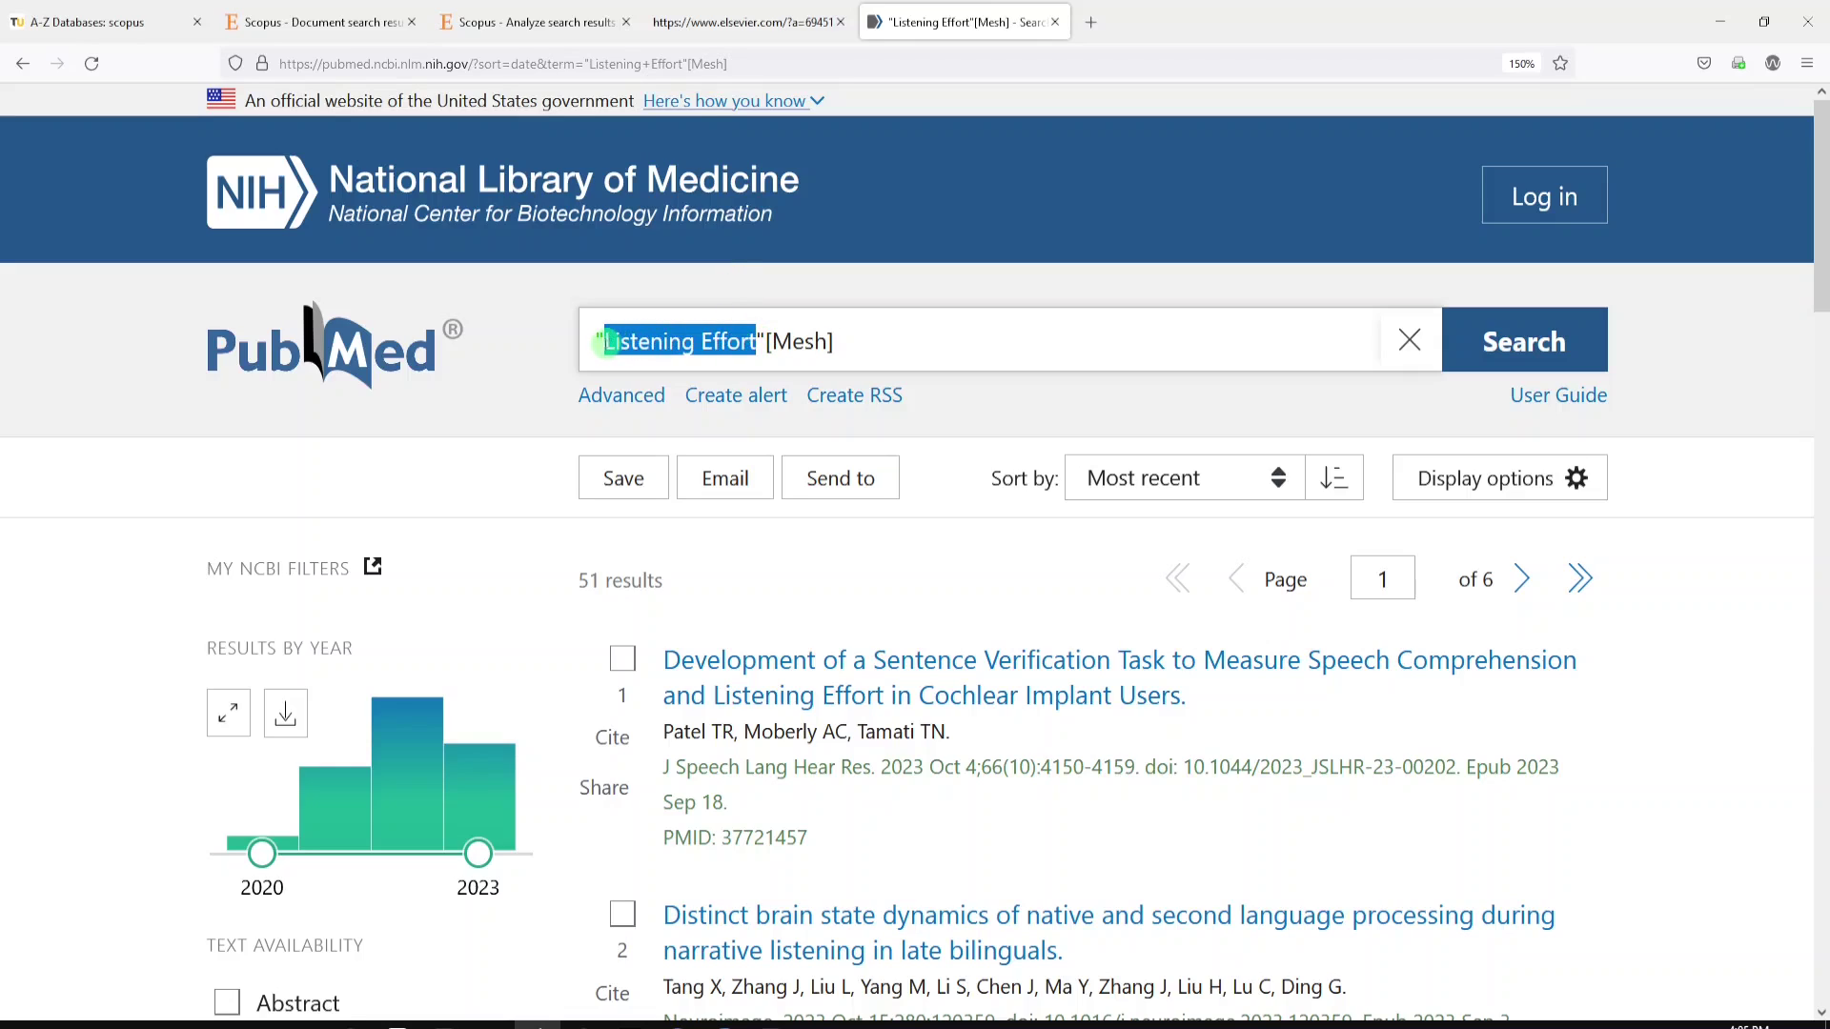
pyautogui.click(271, 25)
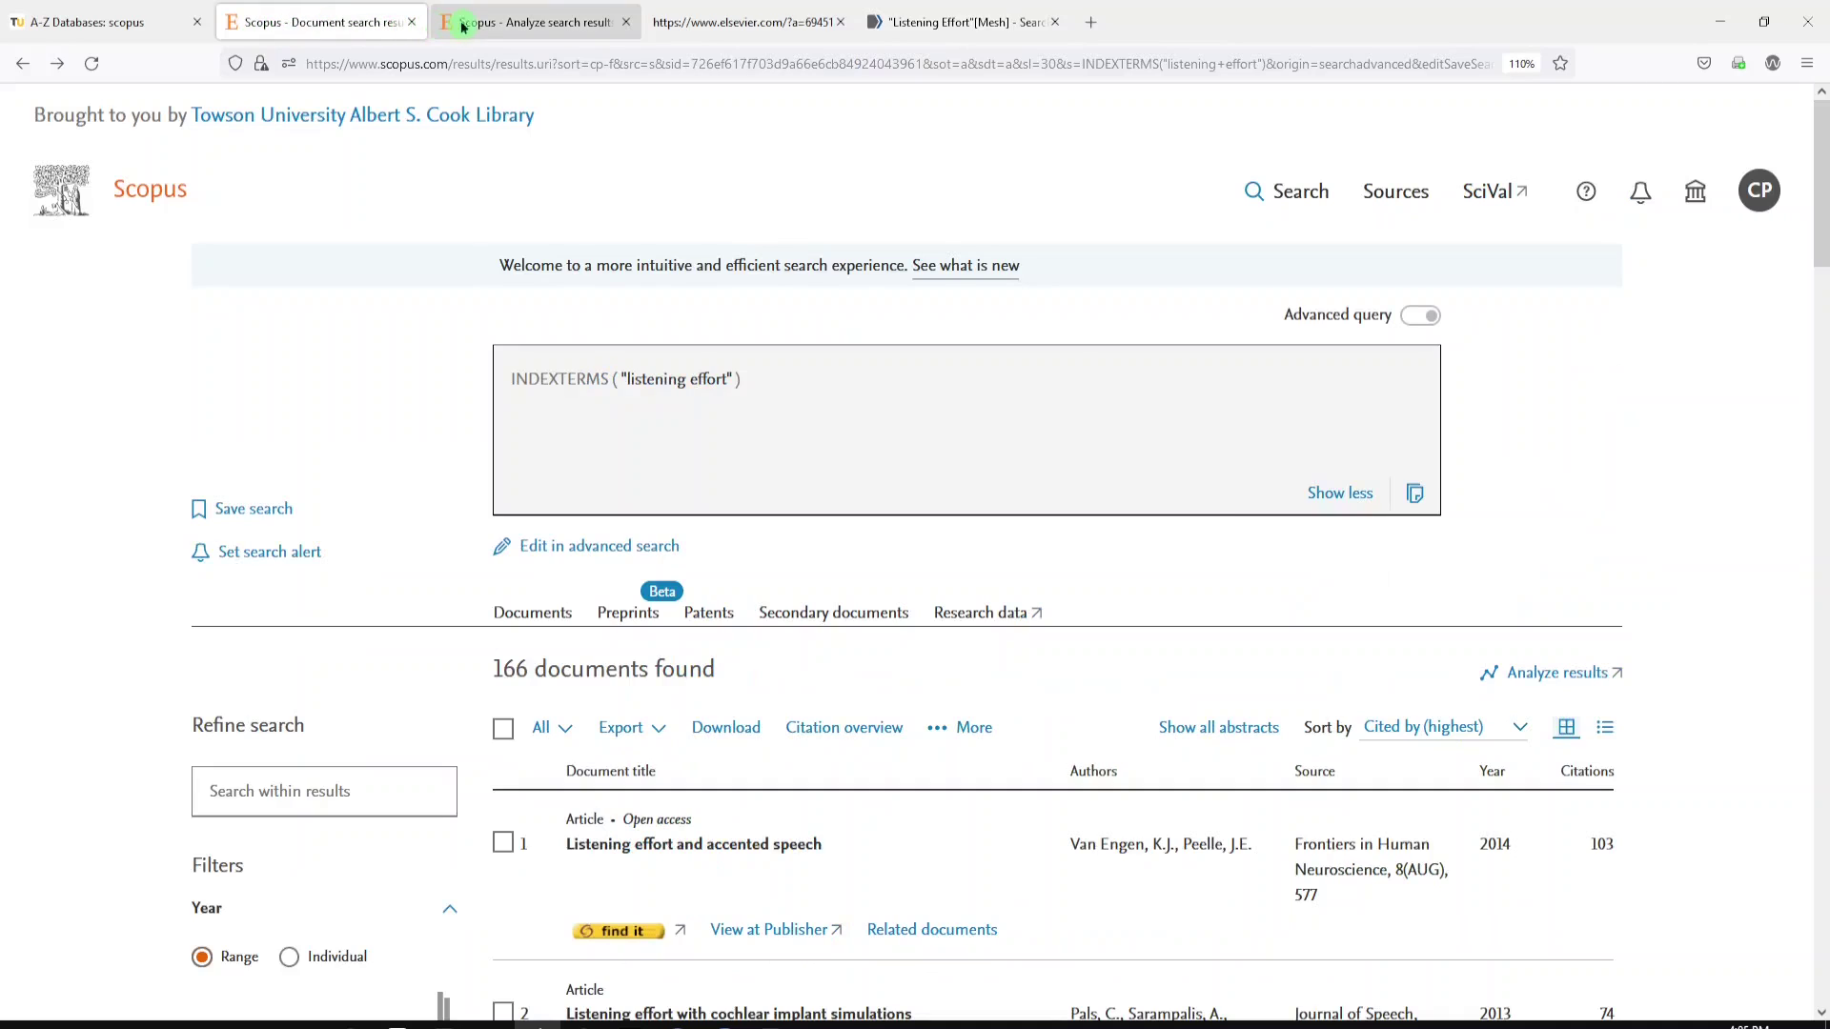